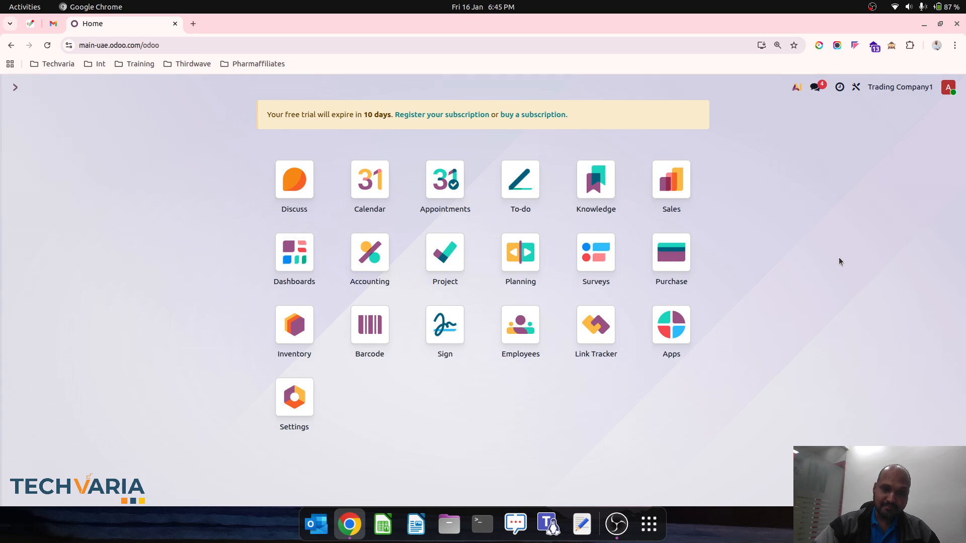
Step: Search the Accounting configuration settings for "inve" to review the inventory valuation and cost method options
click(370, 252)
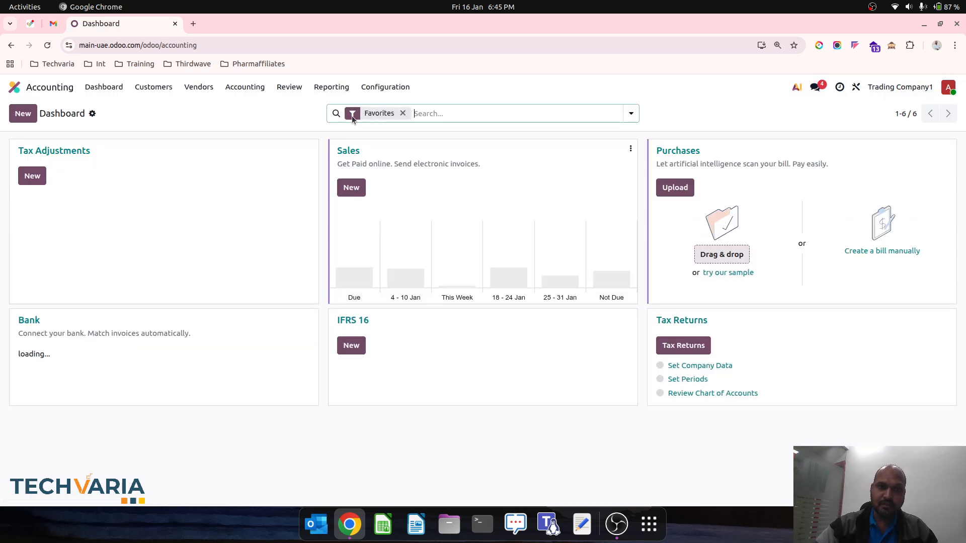
click(391, 87)
click(394, 107)
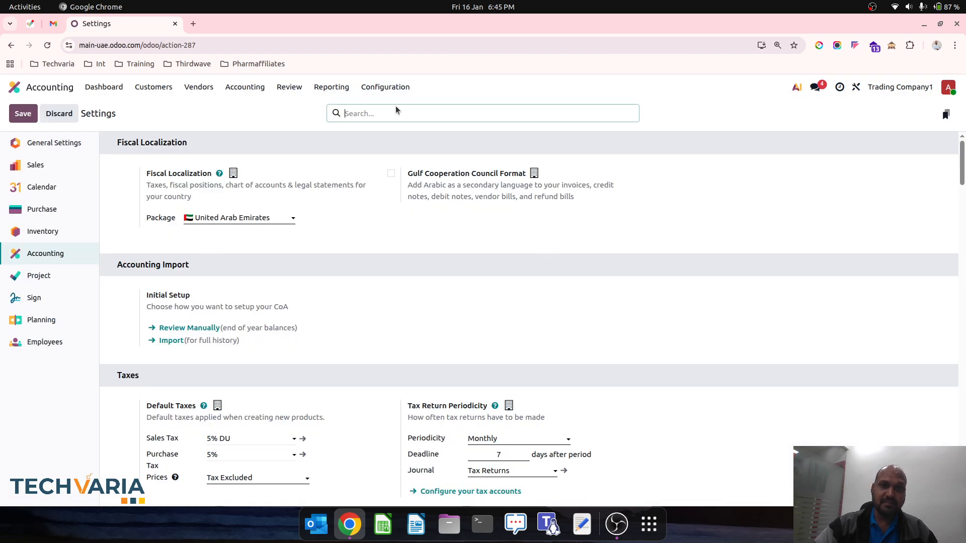
text(inve)
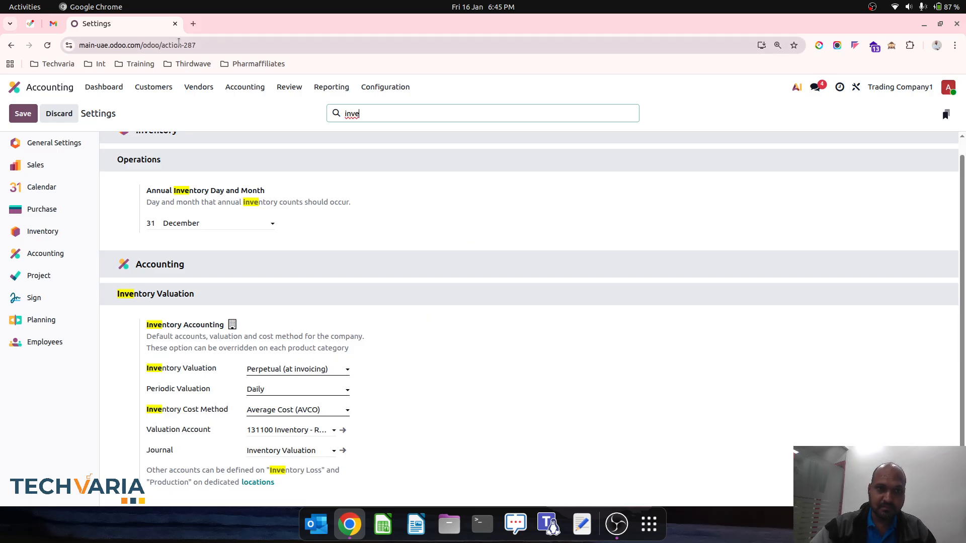
Step: Show the product list in the Inventory app with the Goods filter removed
click(51, 95)
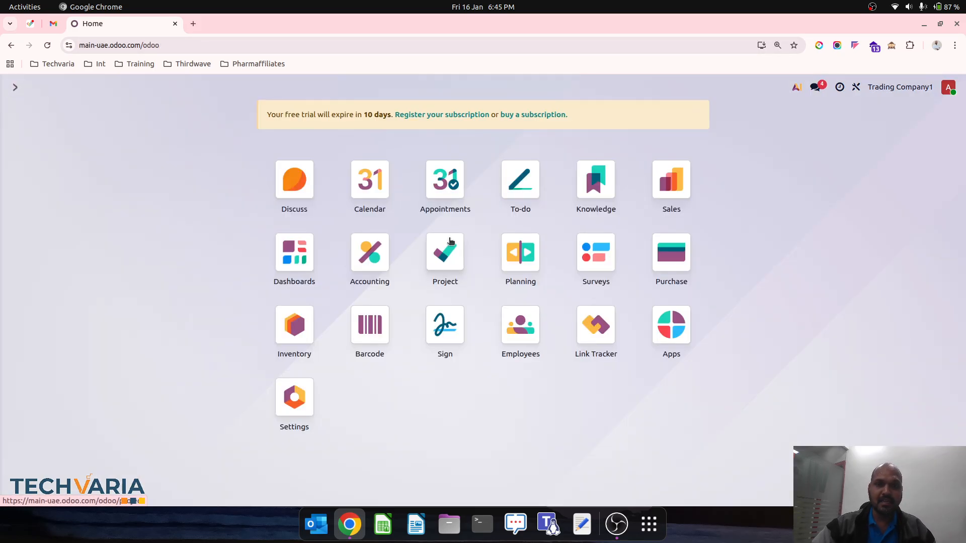
click(449, 237)
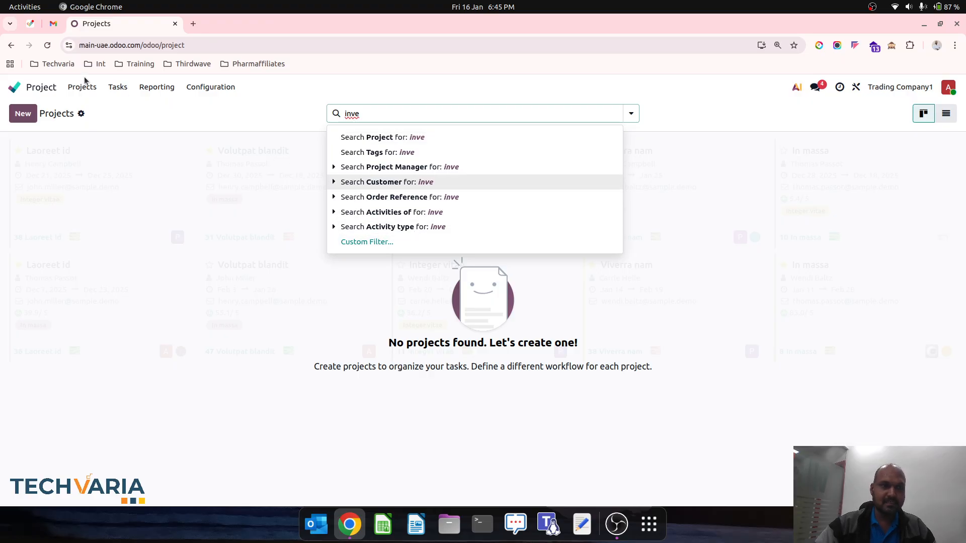
click(42, 87)
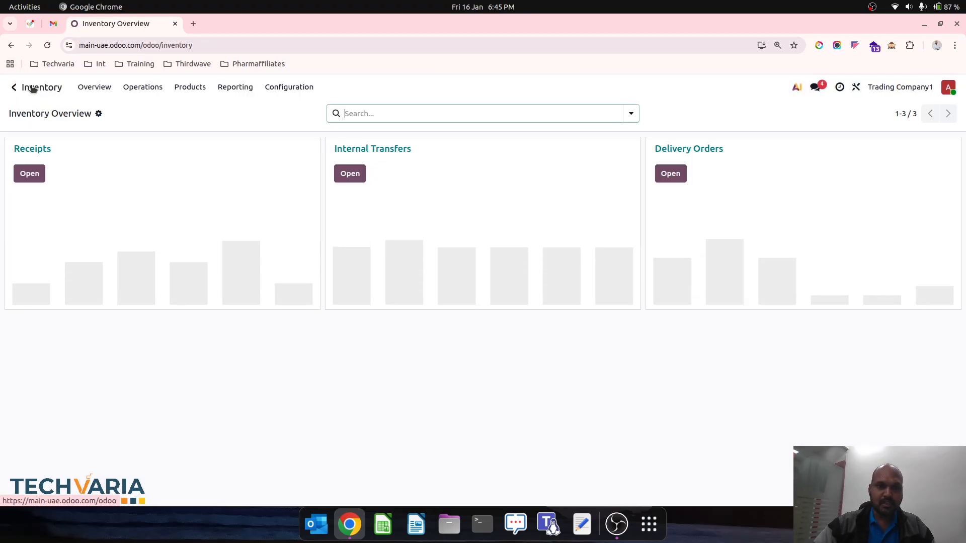
click(190, 88)
click(187, 101)
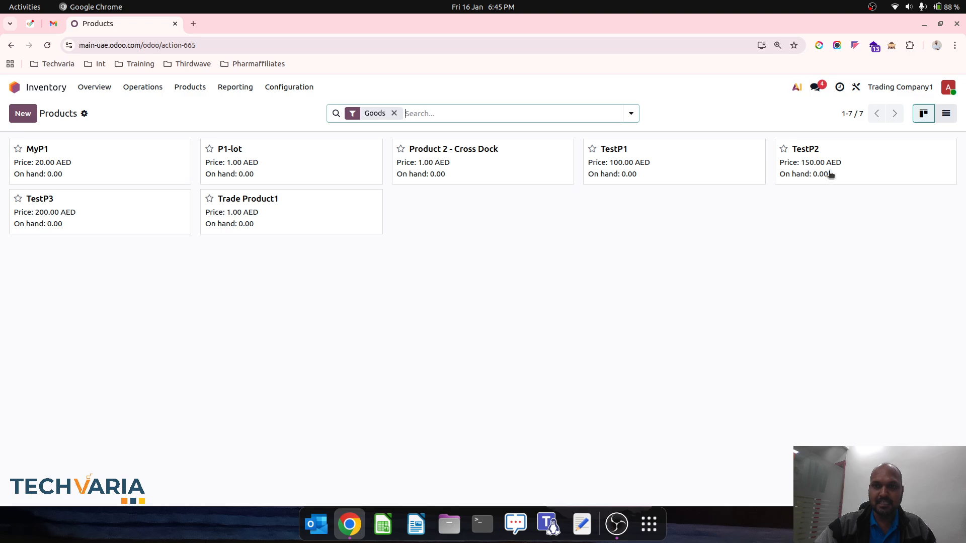
key(BackSpace)
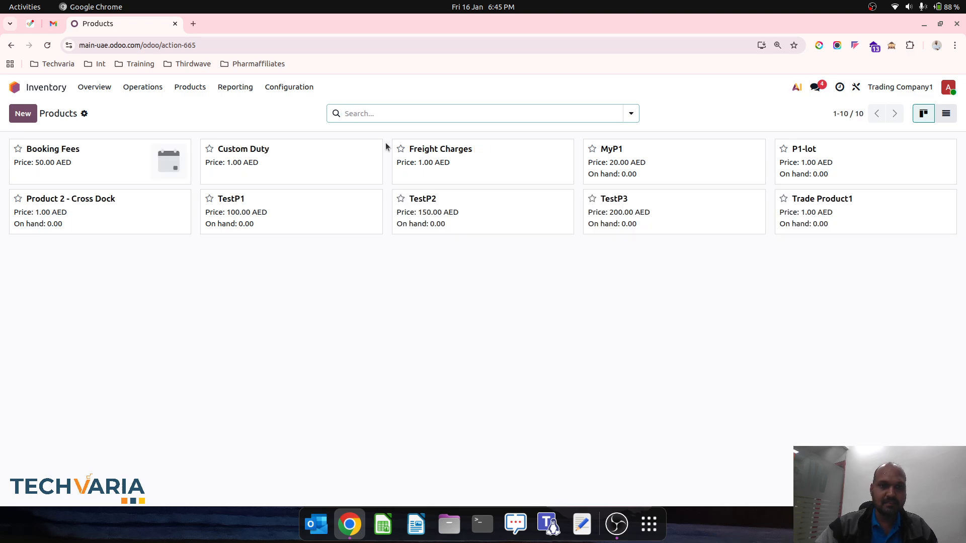
Step: Review the landed cost and split method settings in the purchase details of the Custom Duty and Freight Charges products
click(300, 174)
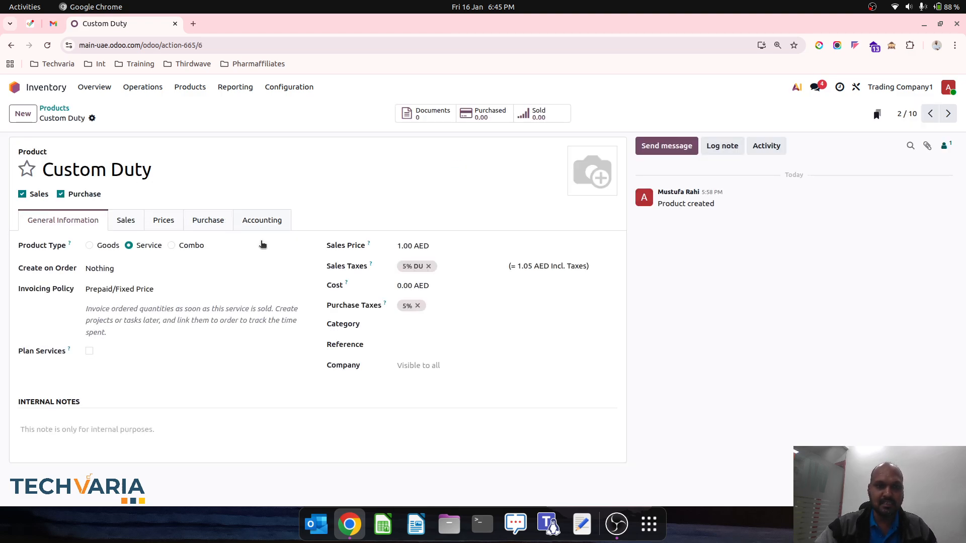
click(204, 220)
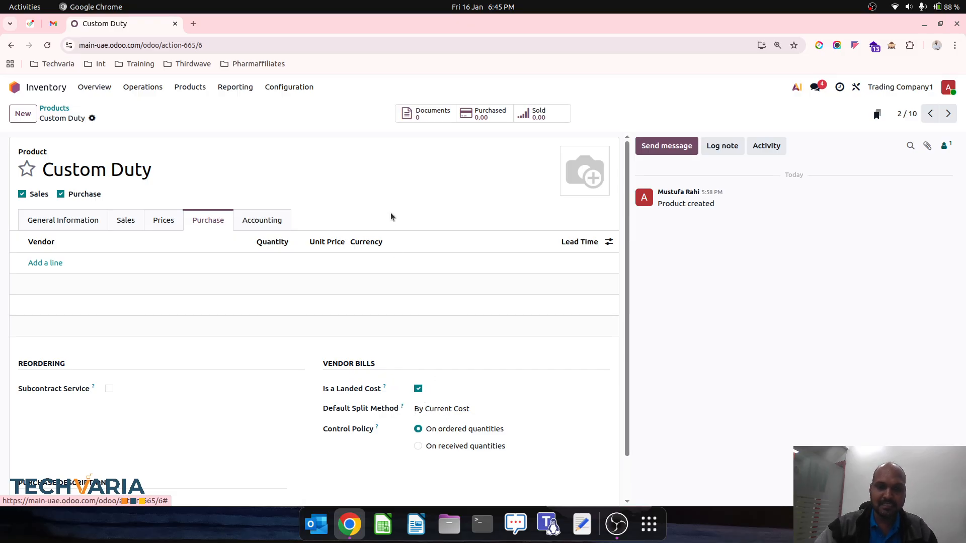
click(948, 113)
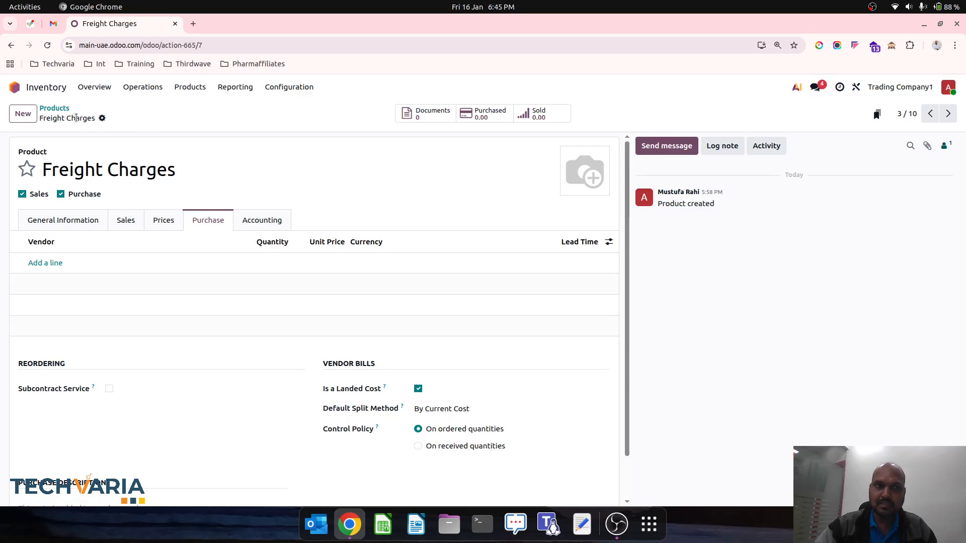
click(54, 109)
Step: Switch to the Accounting app and view the Balance Sheet report
click(14, 87)
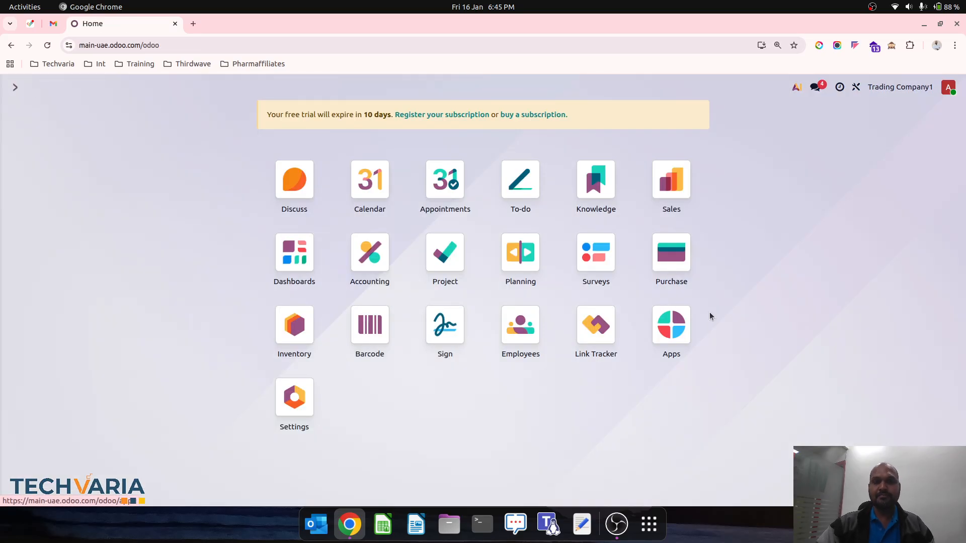
text(ac)
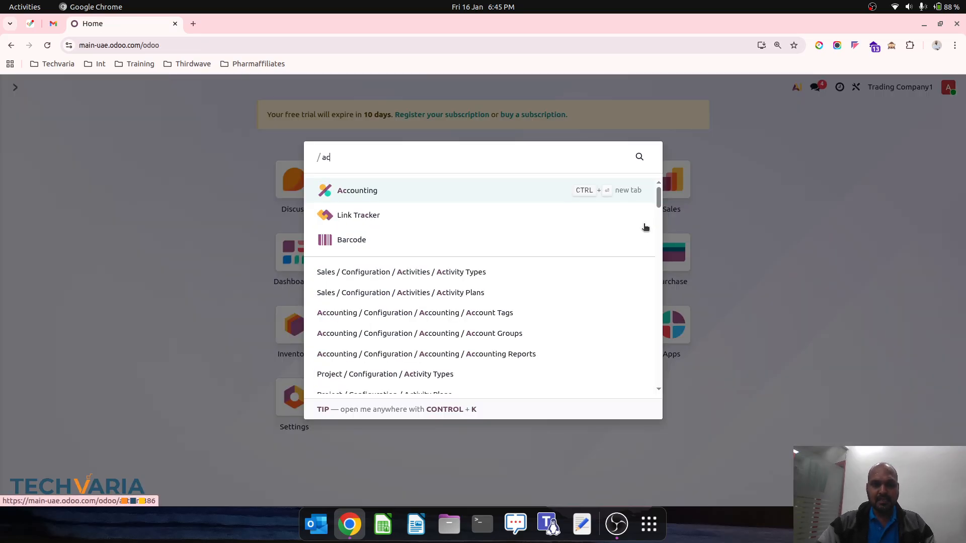
key(Return)
click(331, 87)
click(371, 125)
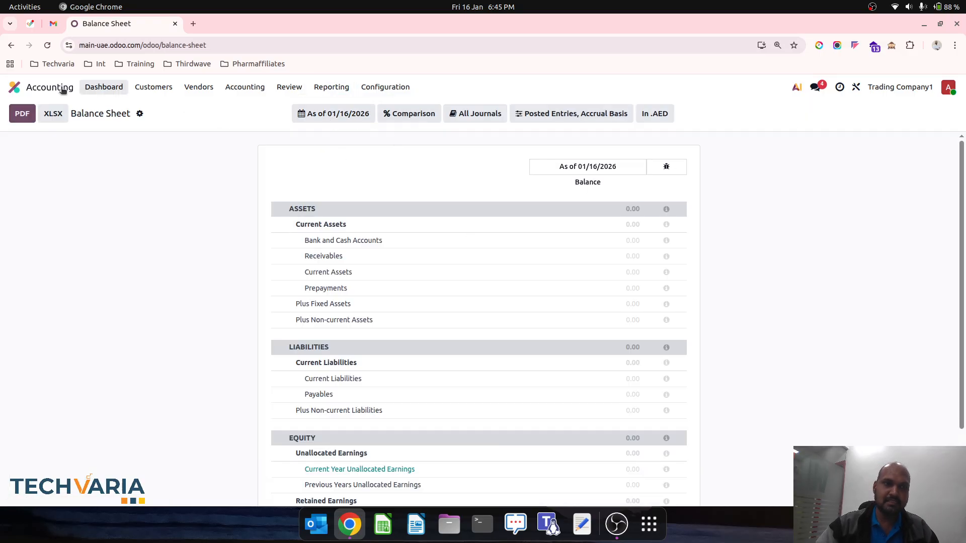
Step: Create a new request for quotation in the Purchase app with Vendor2 as the vendor
click(38, 89)
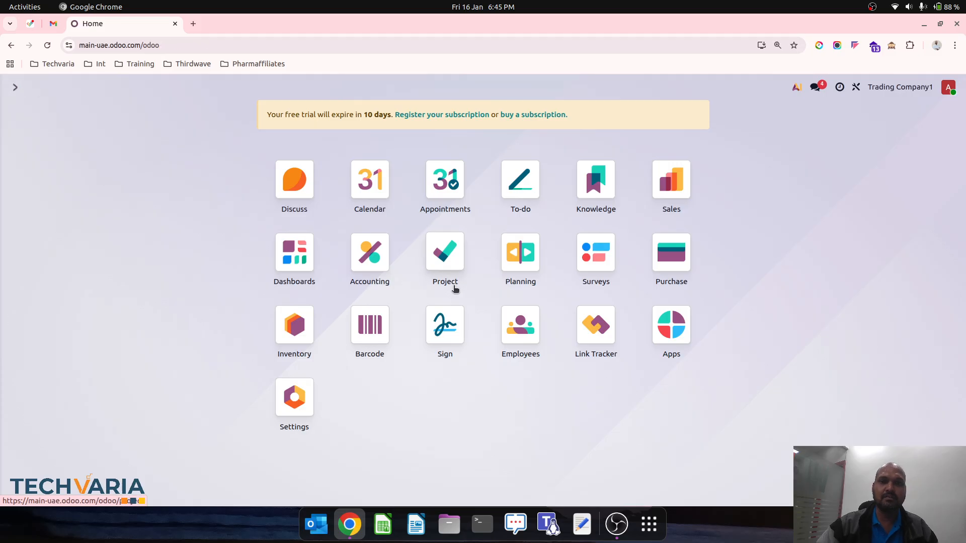
click(667, 267)
click(22, 113)
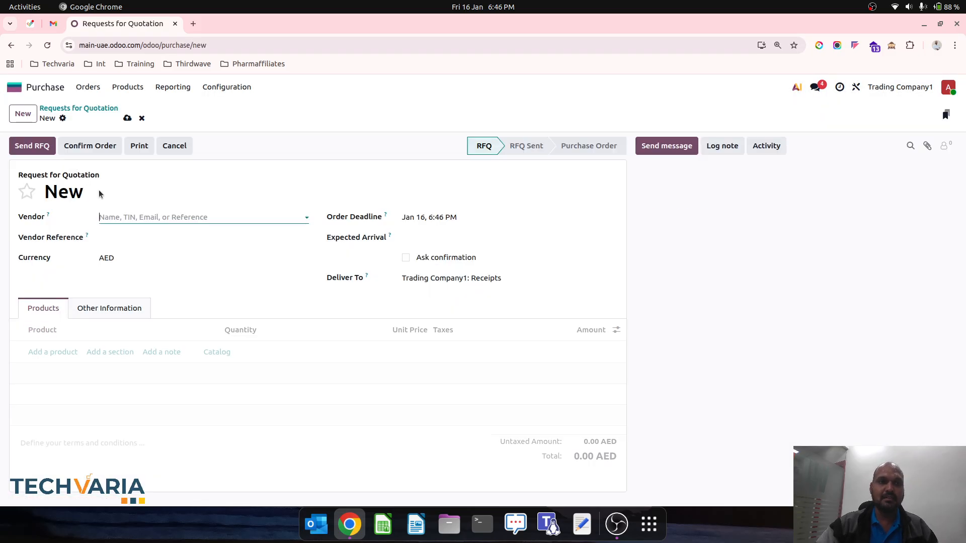
click(148, 215)
text(vend)
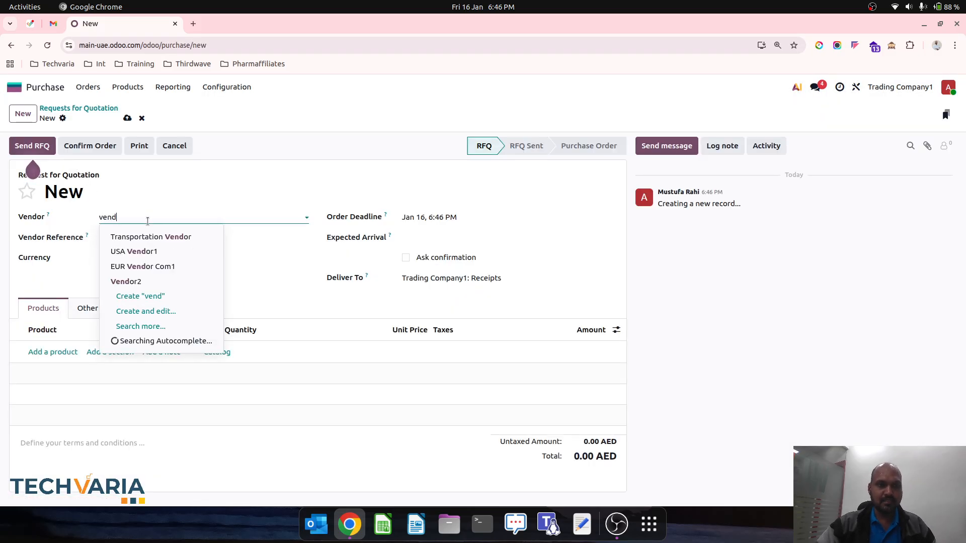
click(173, 283)
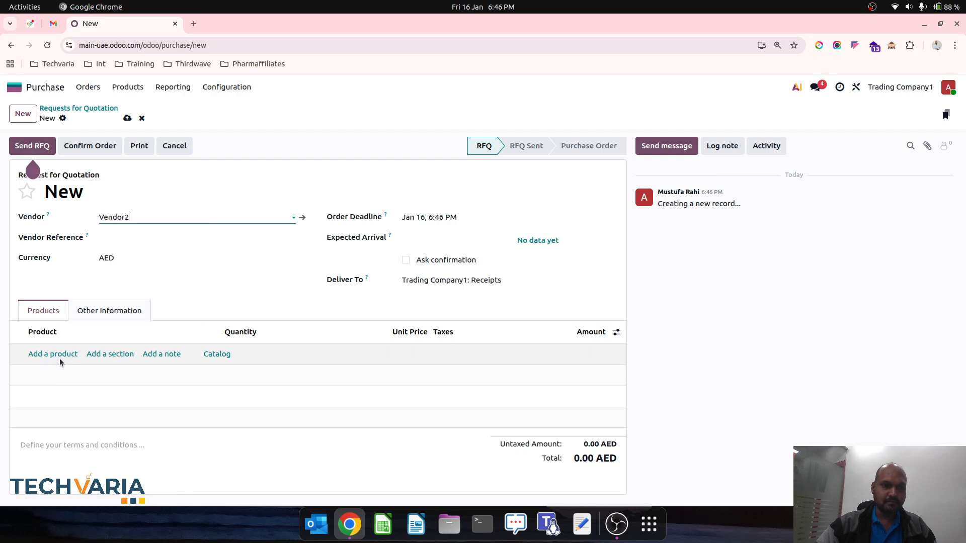
Step: Add TestP1, TestP2 and TestP3 to the quotation from the product catalog with the vendor filter removed
click(207, 355)
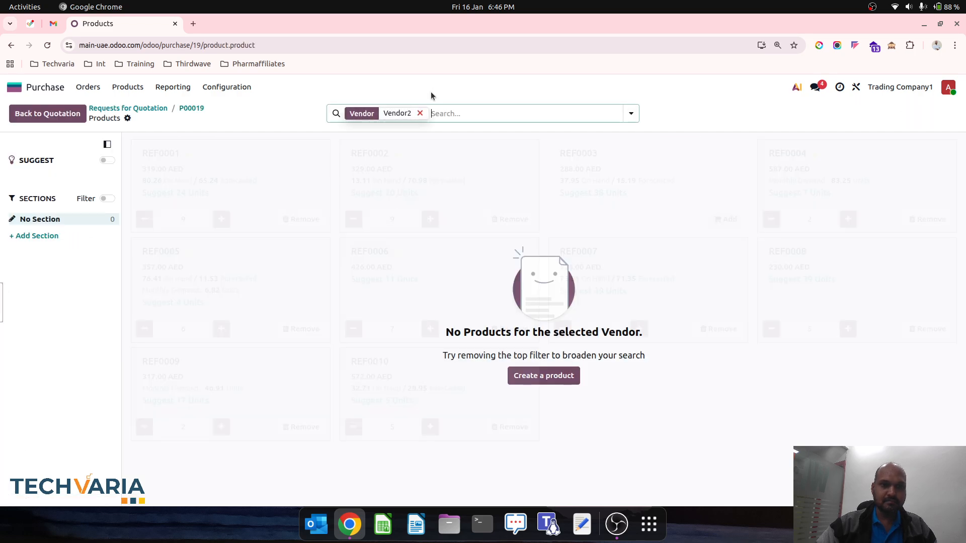
click(519, 291)
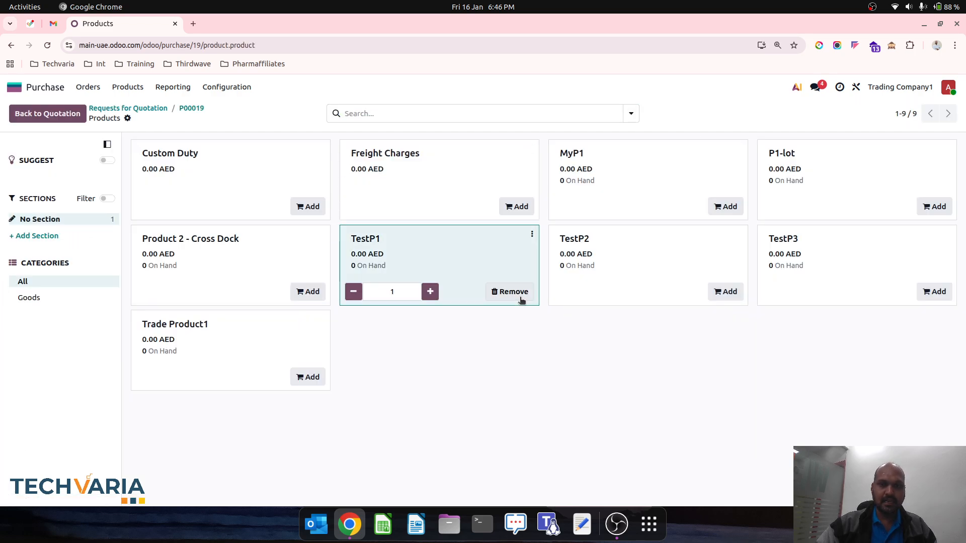
click(725, 291)
click(936, 292)
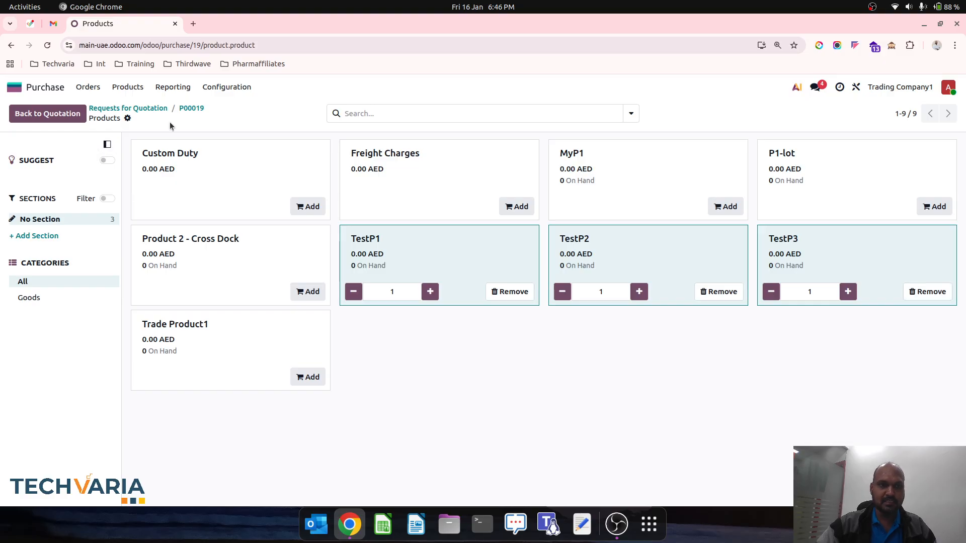
click(194, 110)
Step: Set the TestP1 line to a quantity of 10 and a unit price of 10
click(247, 354)
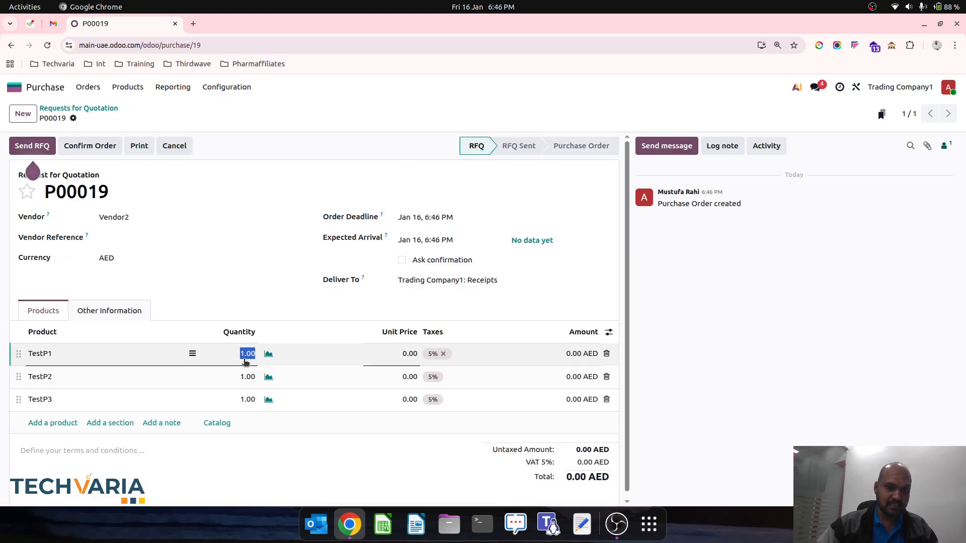
text(10)
key(Tab)
text(10)
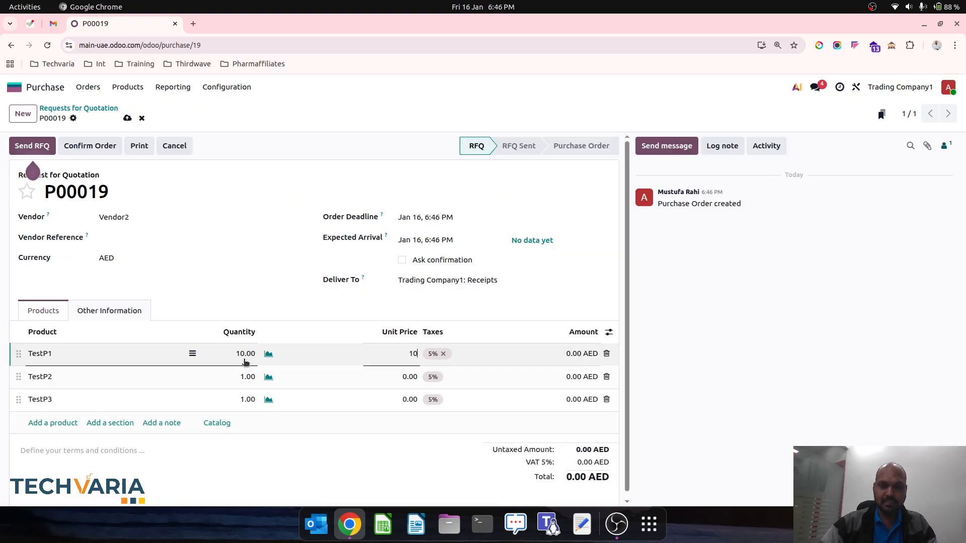
key(Tab)
Step: Set the TestP2 line to a quantity of 10 and a unit price of 20
key(Tab)
text(10)
key(Tab)
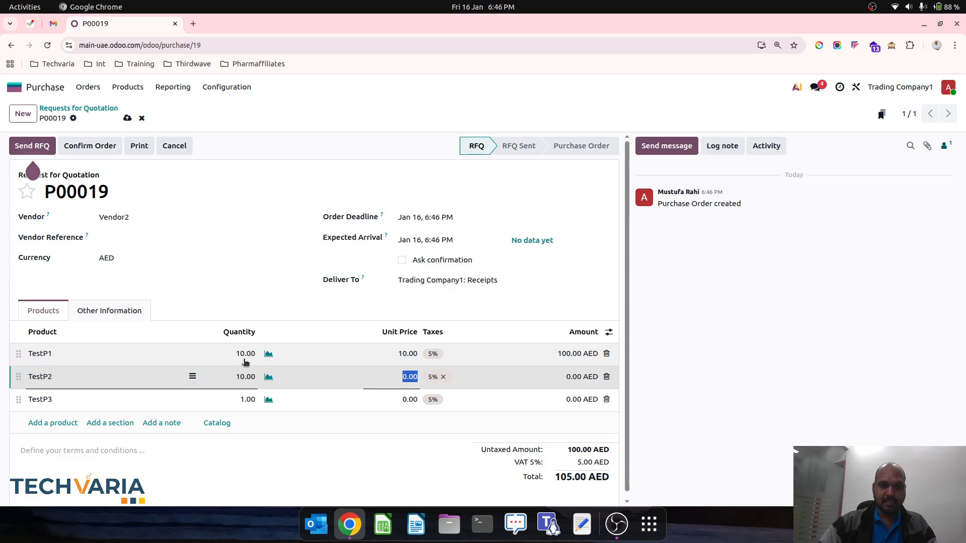
text(20)
key(Tab)
Step: Set the TestP3 line to a quantity of 10 and a unit price of 30, and save the quotation
key(Tab)
text(10)
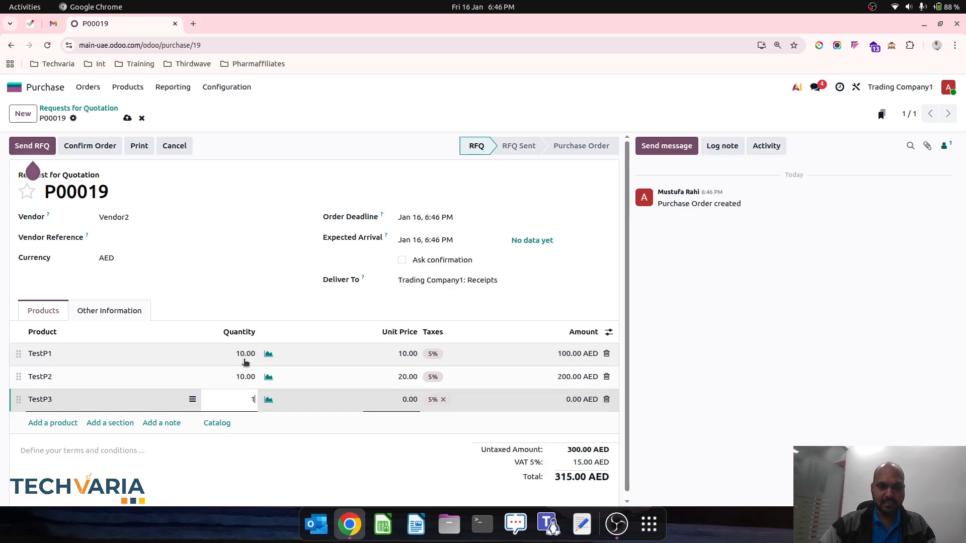
key(Tab)
key(Tab)
key(shift+Tab)
text(30)
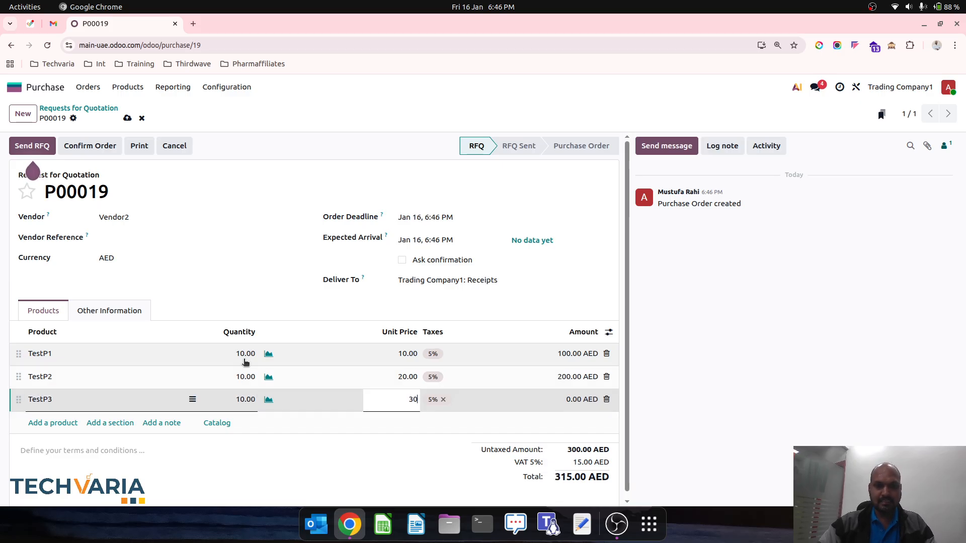
click(127, 117)
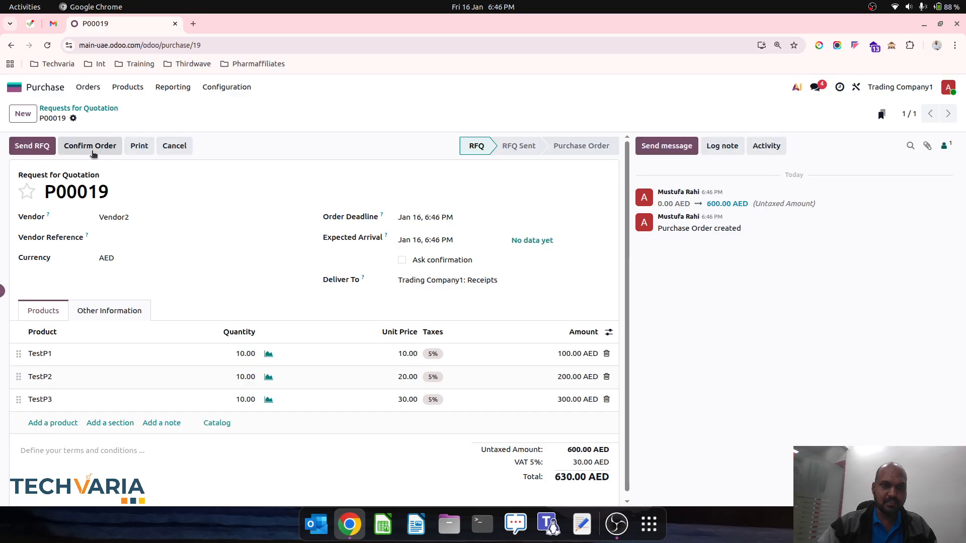
Step: Confirm the purchase order, validate the receipt of its products and return to the order
click(92, 152)
click(483, 113)
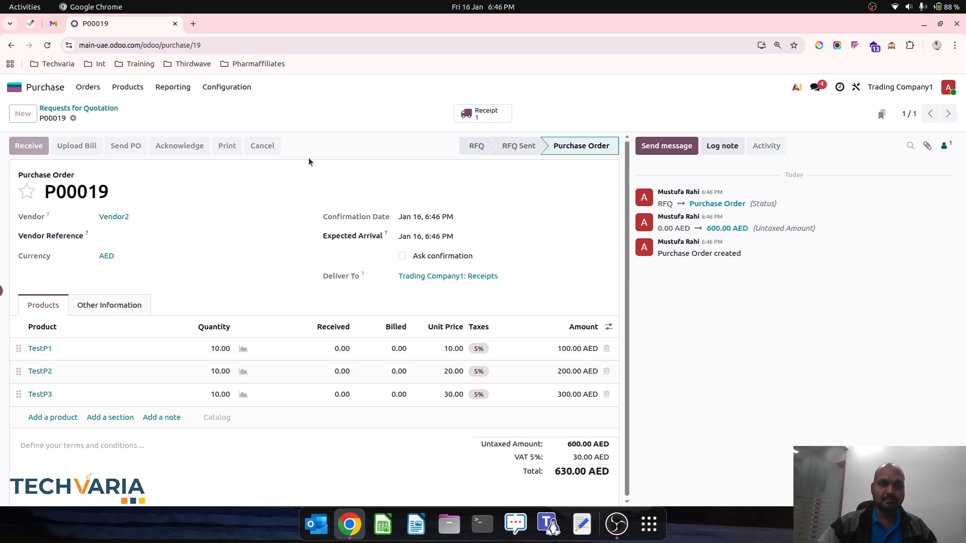
click(31, 145)
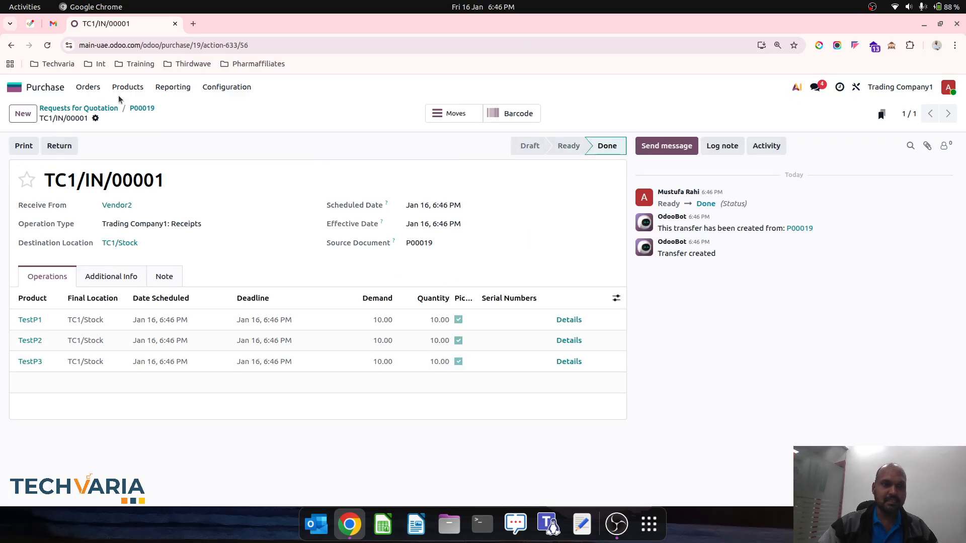
click(142, 107)
Step: Create a vendor bill for the Vendor2 order from the purchase orders list
click(14, 86)
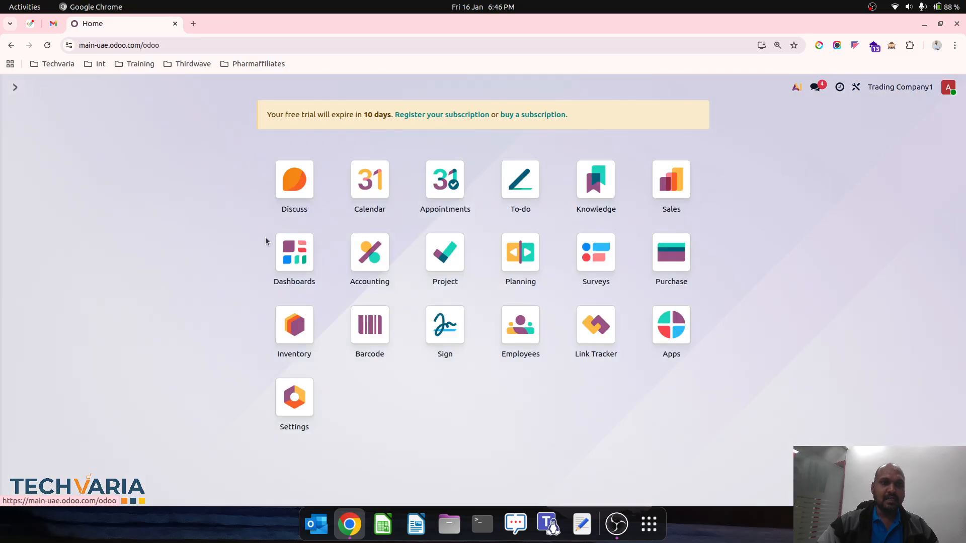
click(685, 262)
click(88, 87)
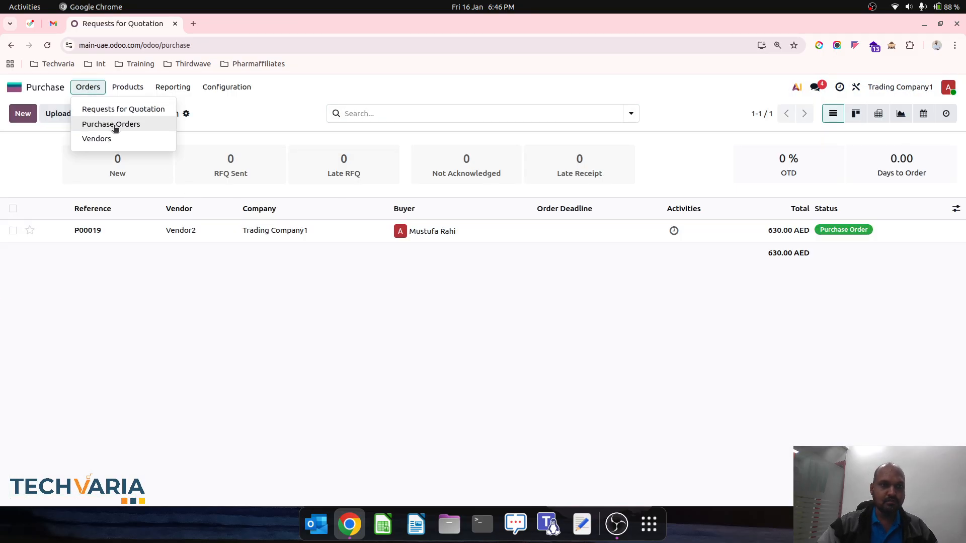
click(113, 123)
click(13, 143)
click(450, 113)
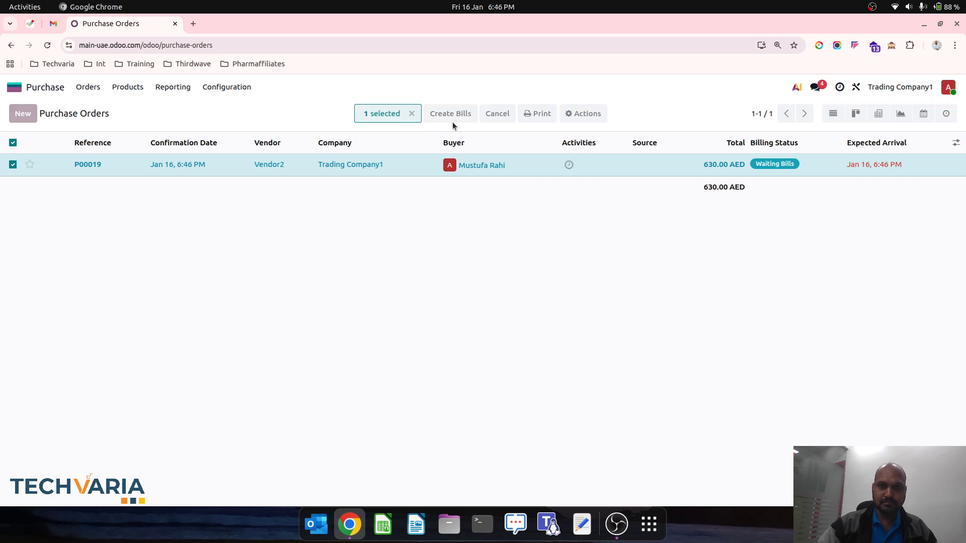
Step: Show the draft bill's journal items, set the bill date to Jan 16 and save the bill
click(115, 353)
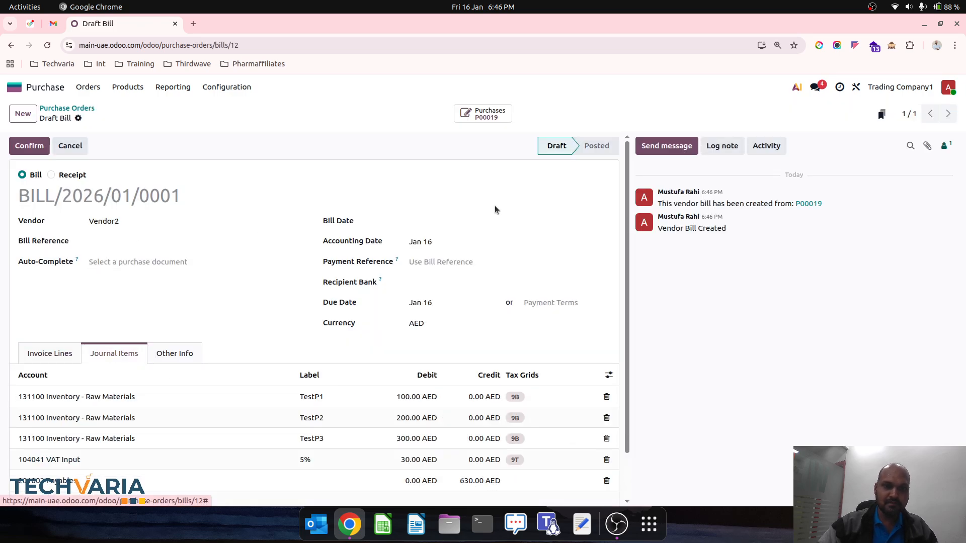
click(512, 222)
click(556, 329)
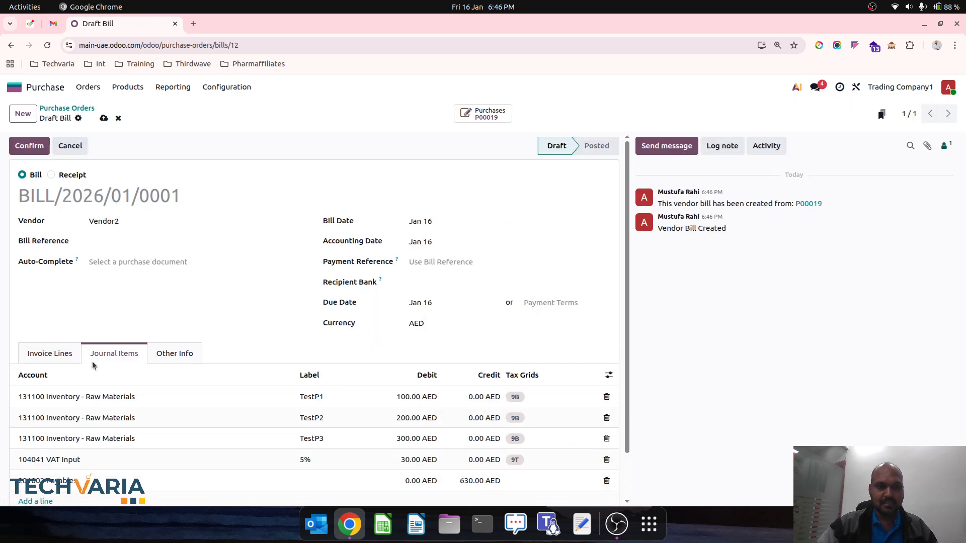
click(104, 119)
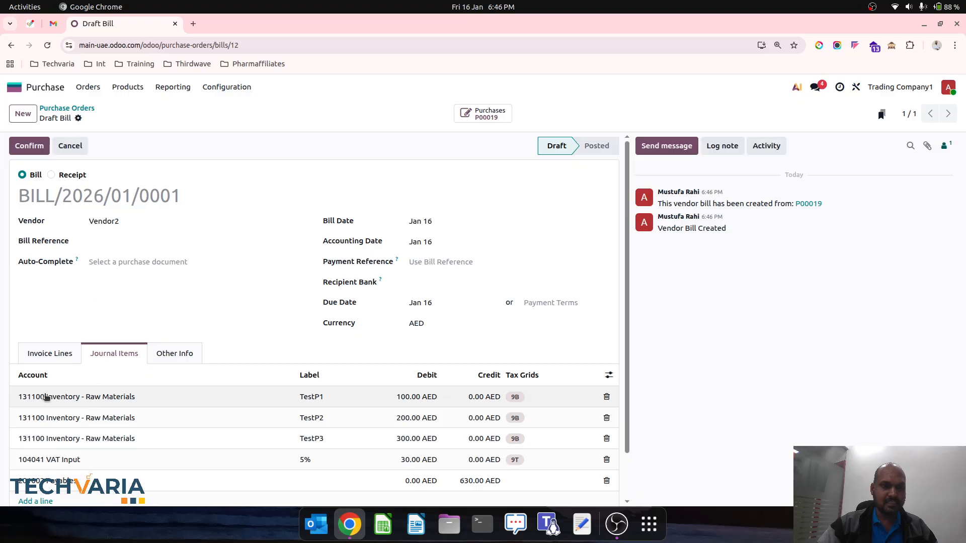
Step: Confirm the draft vendor bill and duplicate its browser tab
click(24, 146)
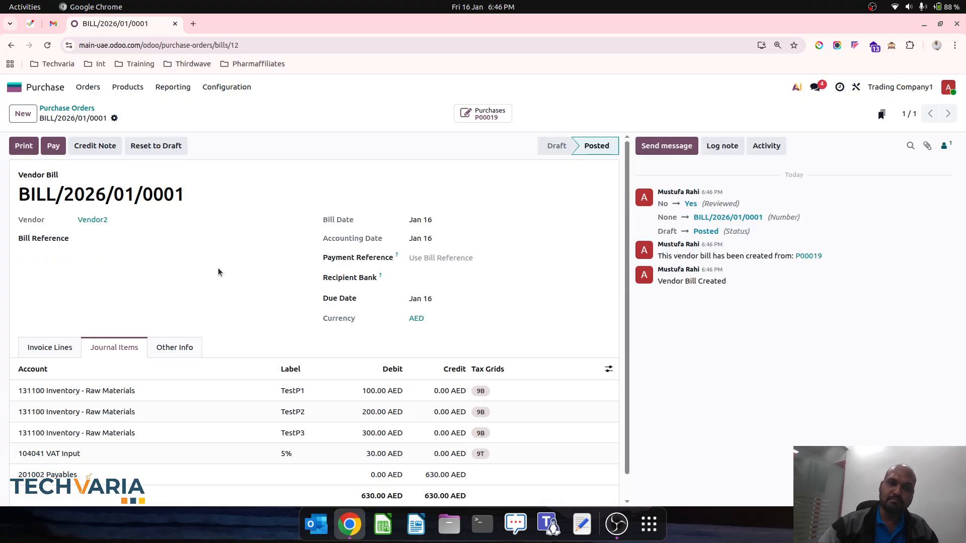
right_click(140, 23)
click(209, 121)
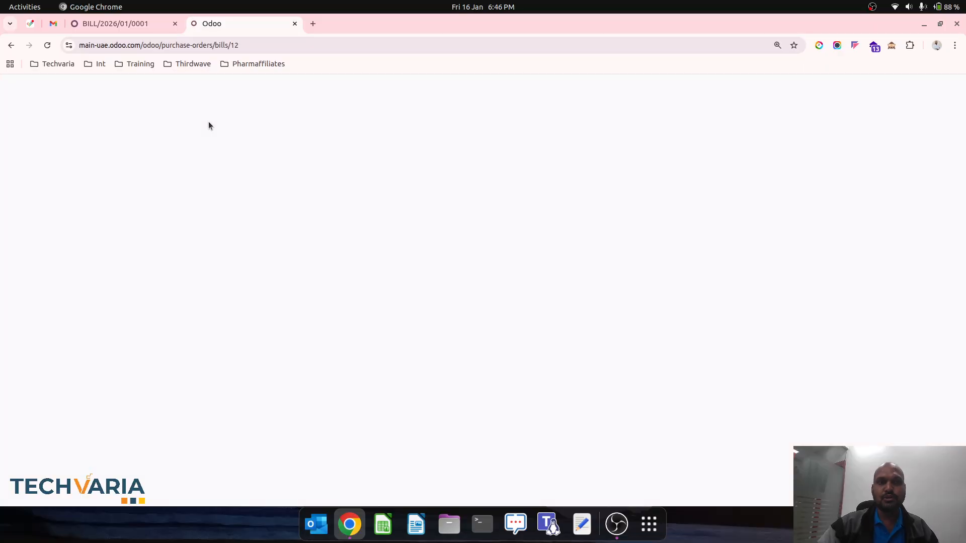
Step: Open the balance sheet in the duplicated tab and drill into the general ledger of 131100 Inventory - Raw Materials
click(11, 86)
text(bala)
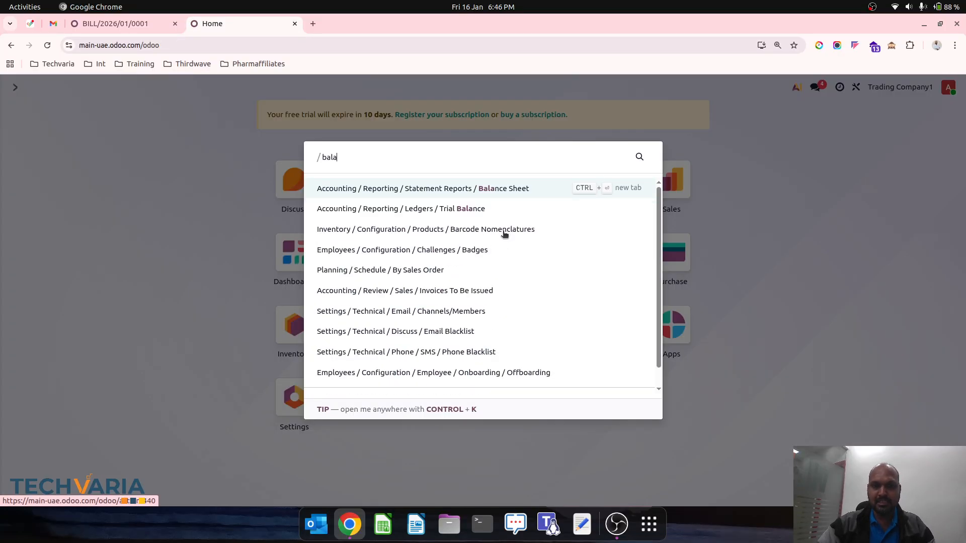
key(Return)
click(422, 303)
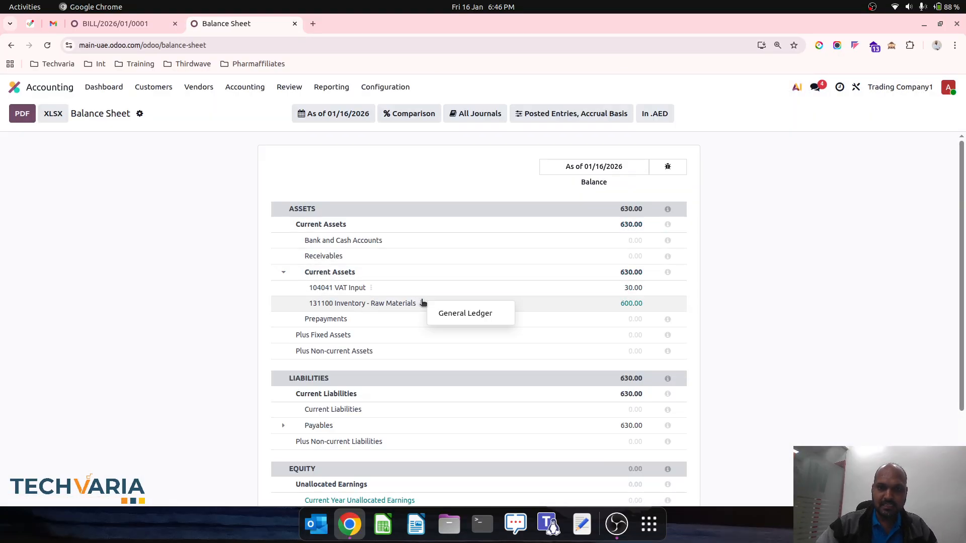
click(465, 313)
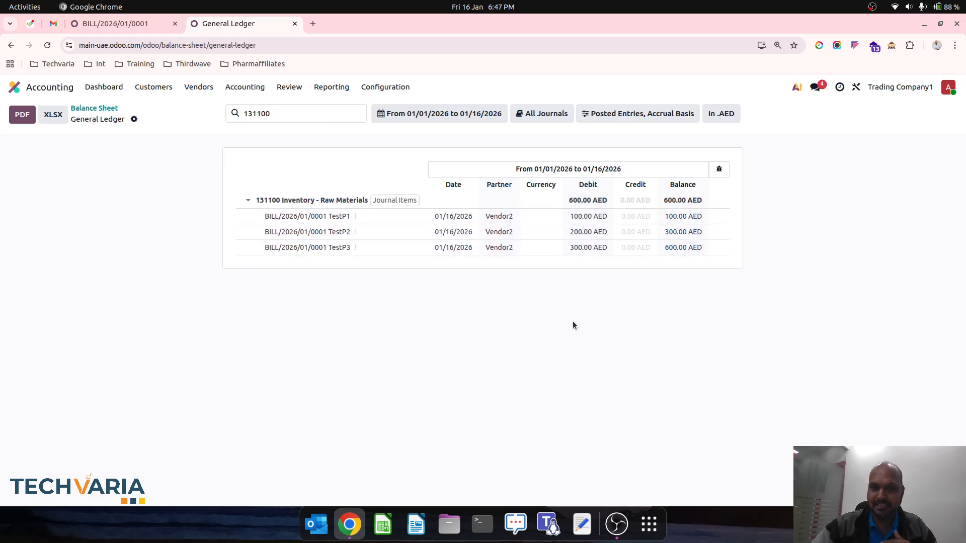
Step: Return from the bill to the purchase orders list and compare it with the general ledger
click(135, 29)
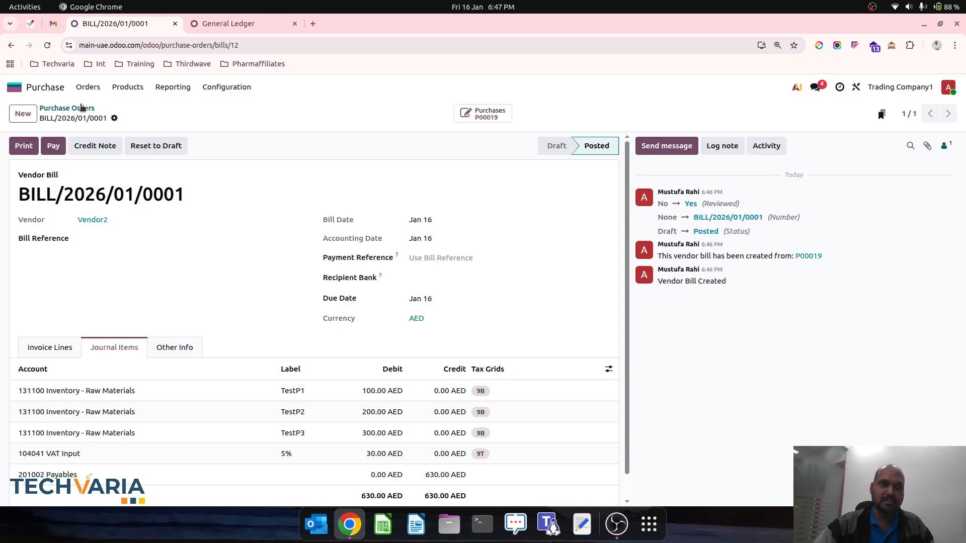
click(70, 107)
click(211, 24)
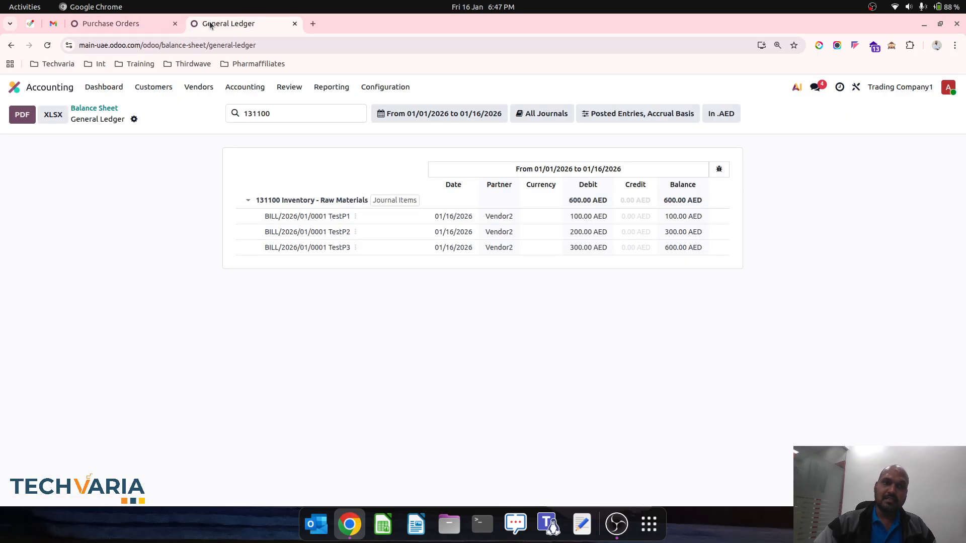
click(120, 26)
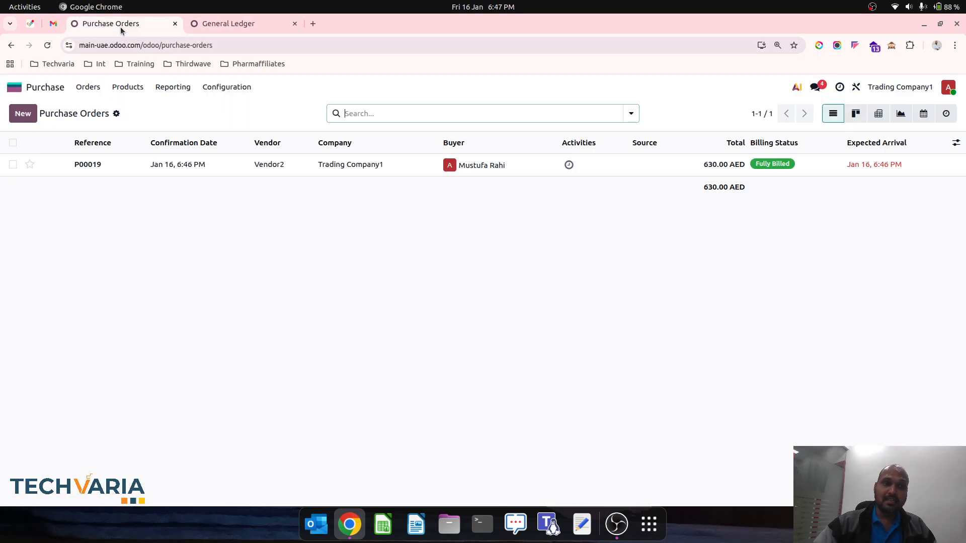
click(225, 28)
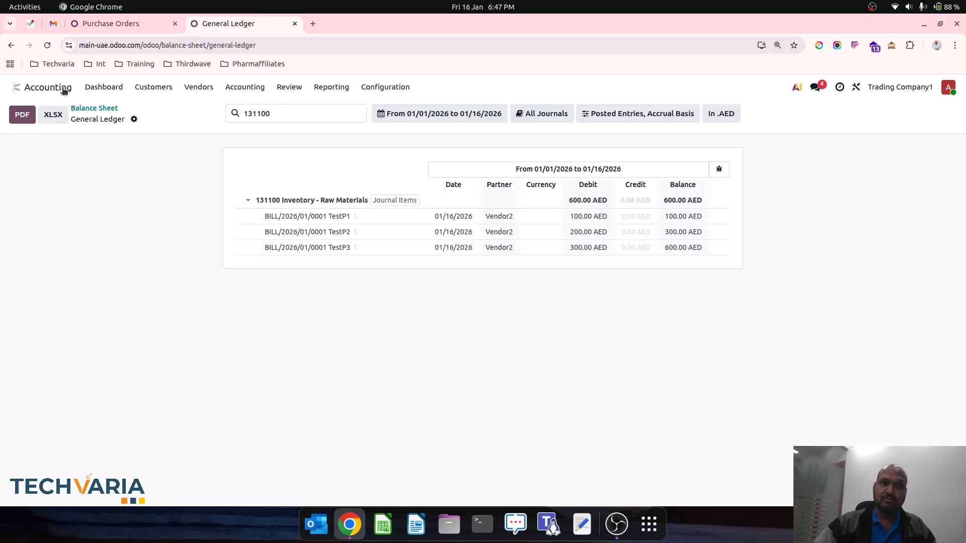
click(125, 30)
Step: Create a sales quotation for Customer1 with a product line for TestP1
click(40, 90)
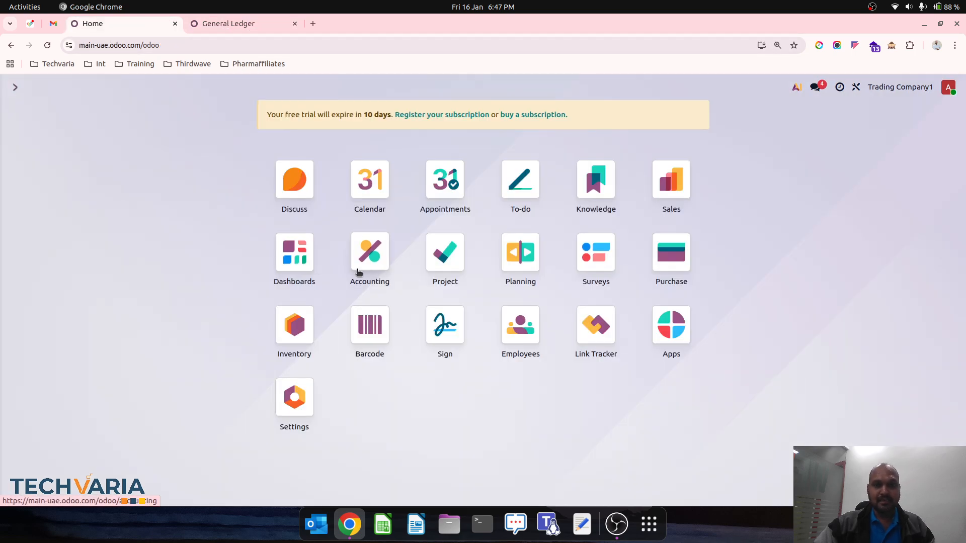
text(sa)
key(Return)
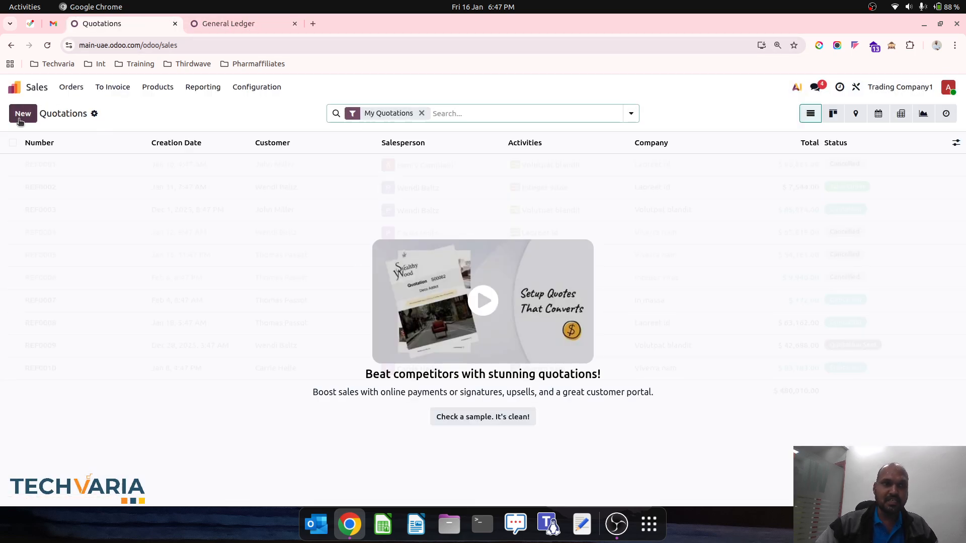
click(23, 114)
click(183, 204)
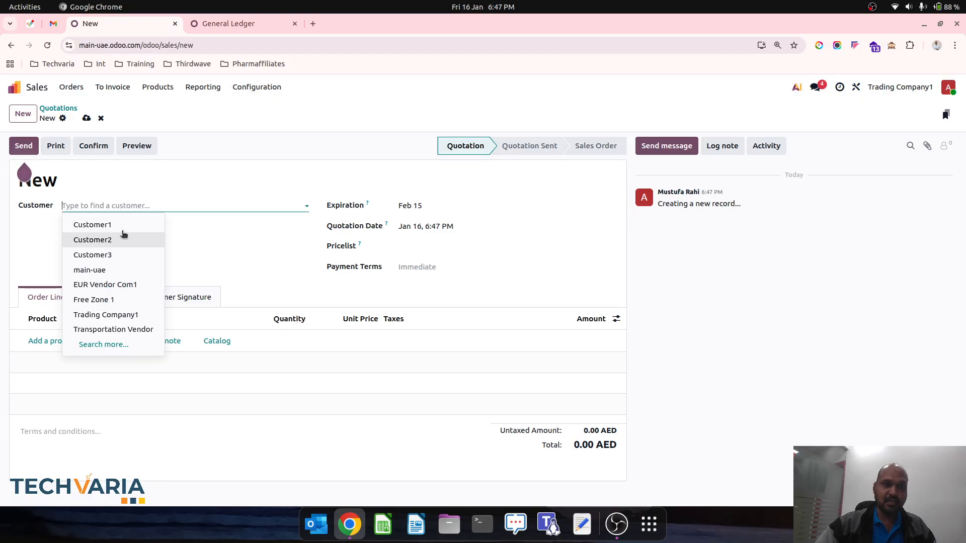
click(95, 222)
click(63, 342)
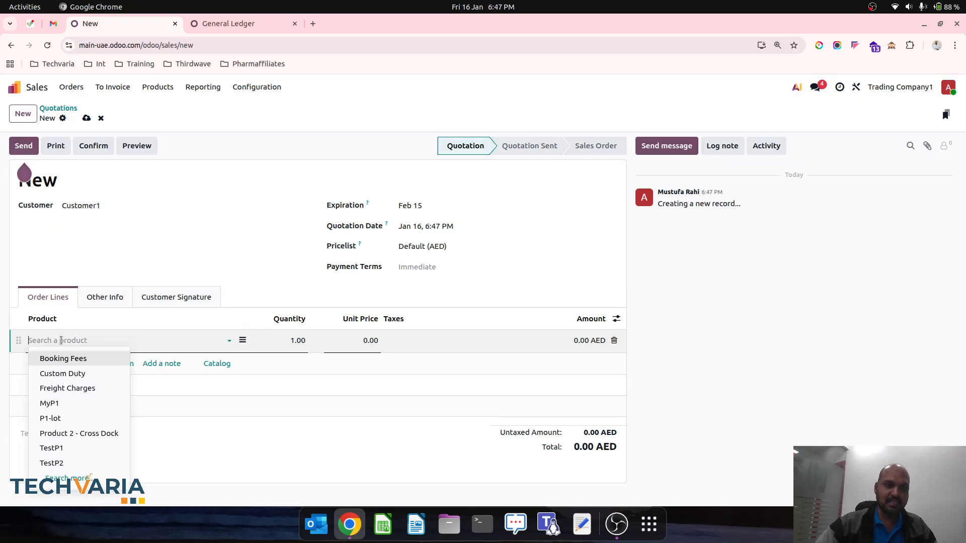
click(81, 448)
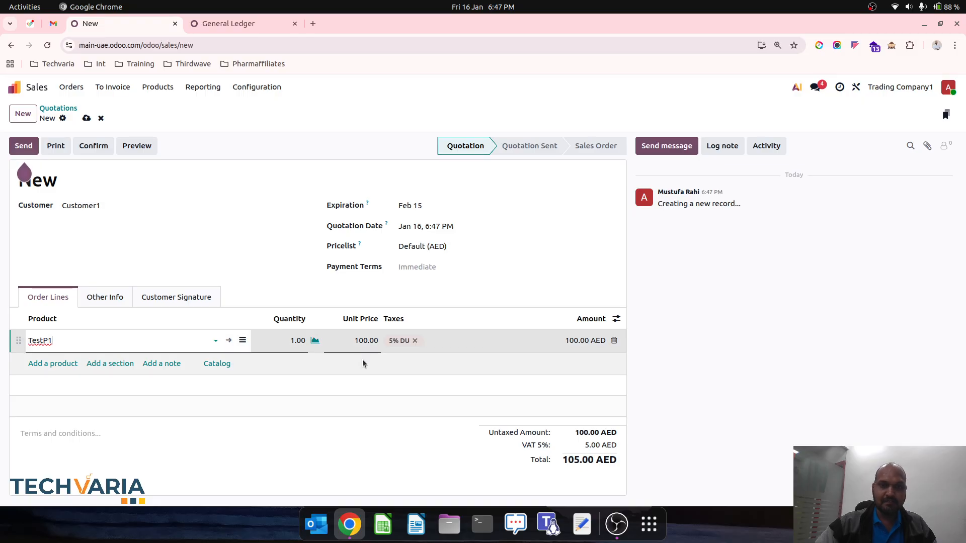
Step: Confirm the sales order, validate its delivery and return to the order
click(92, 146)
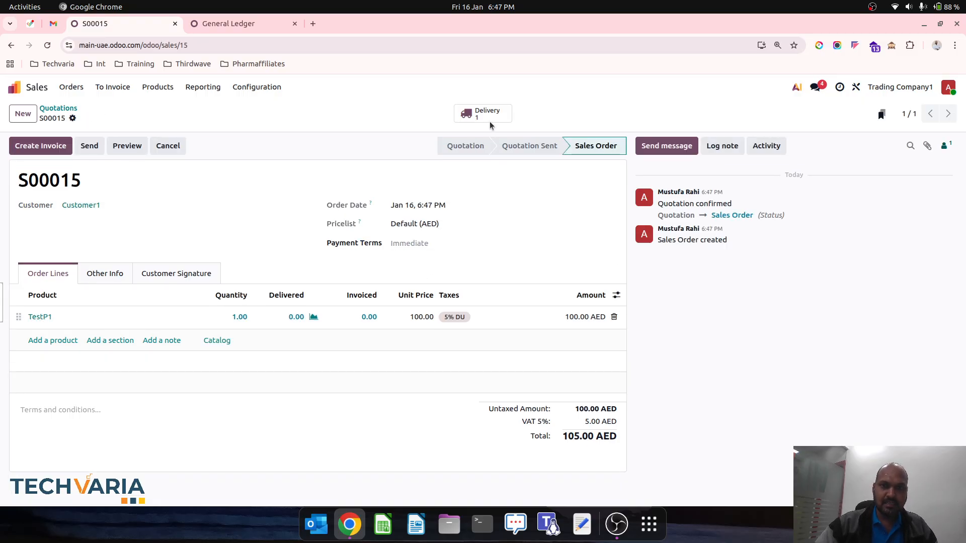
click(483, 113)
click(30, 145)
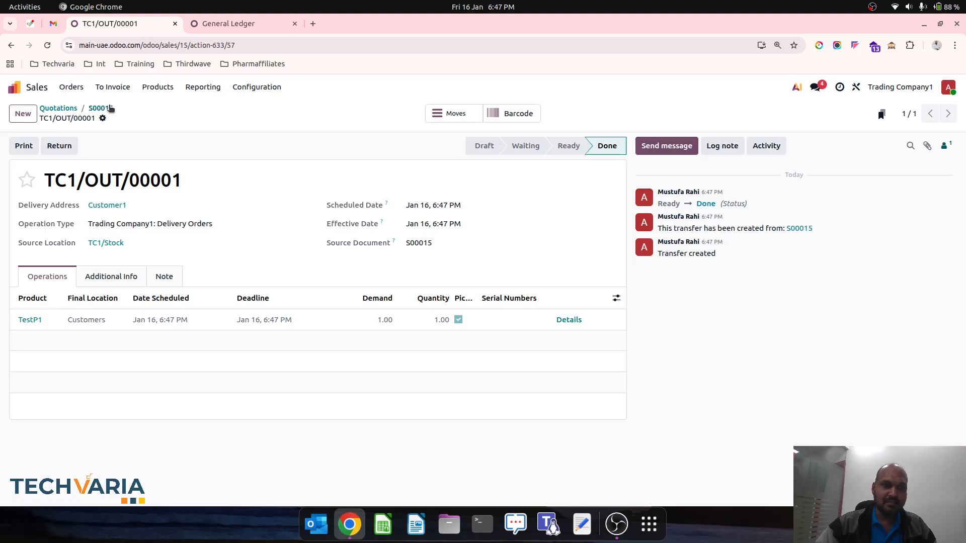
click(107, 108)
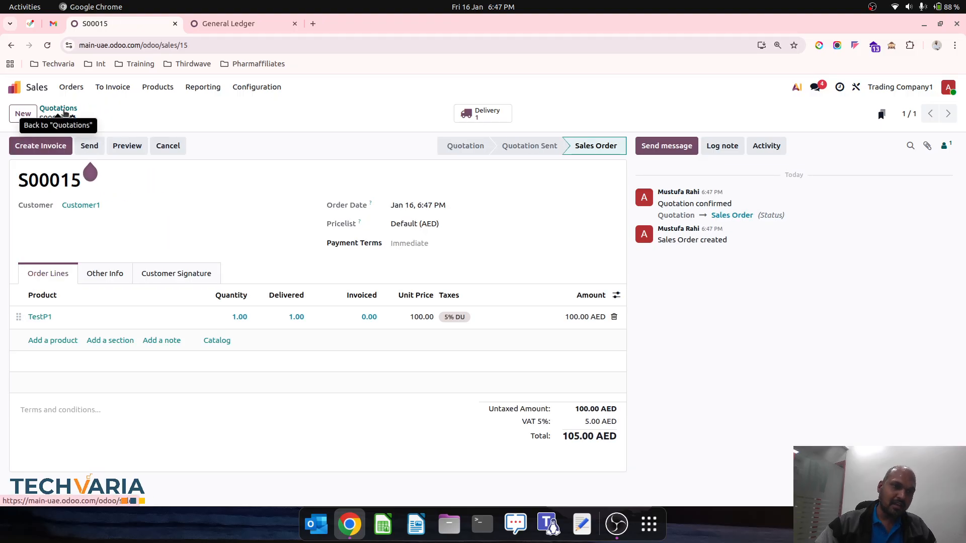
Step: Create a regular invoice from the sales order, confirm it and show its journal items
click(51, 147)
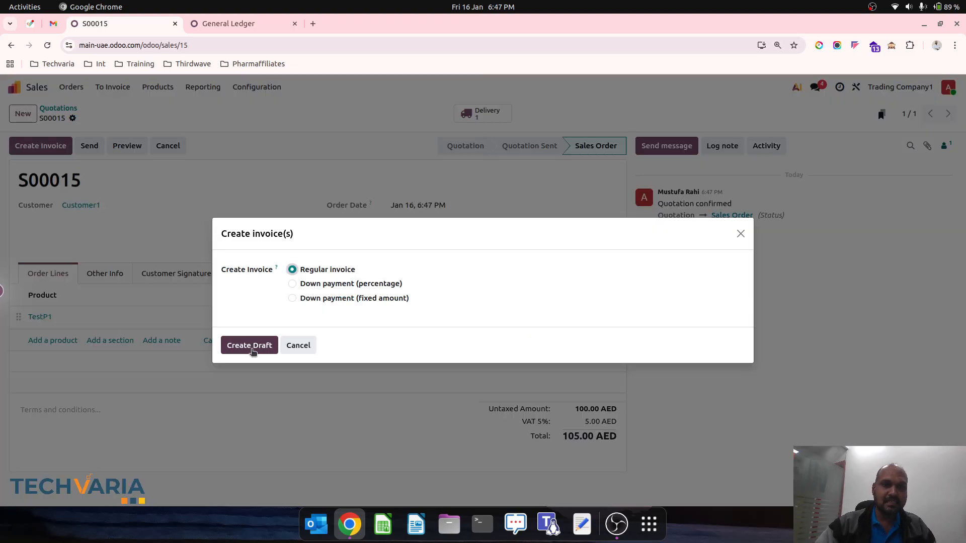
click(250, 347)
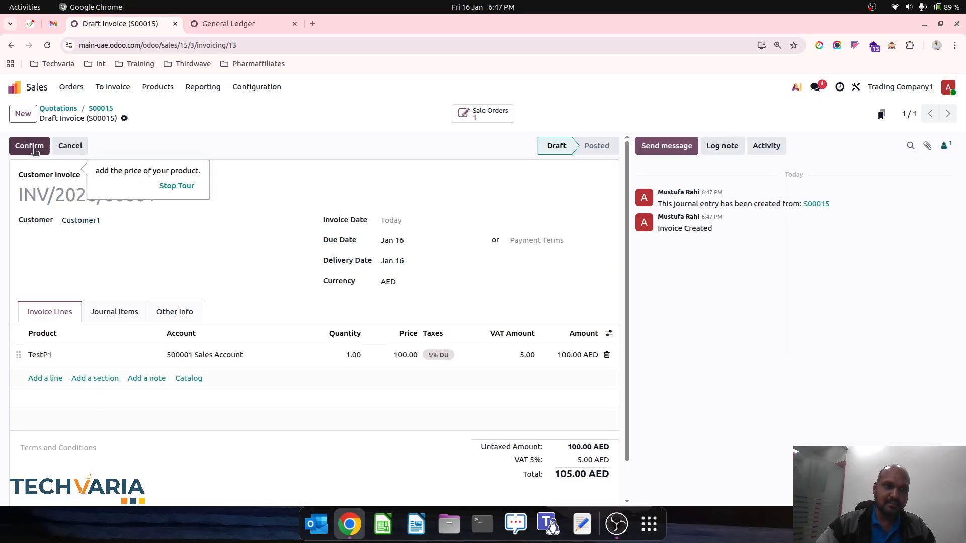
click(34, 150)
click(119, 313)
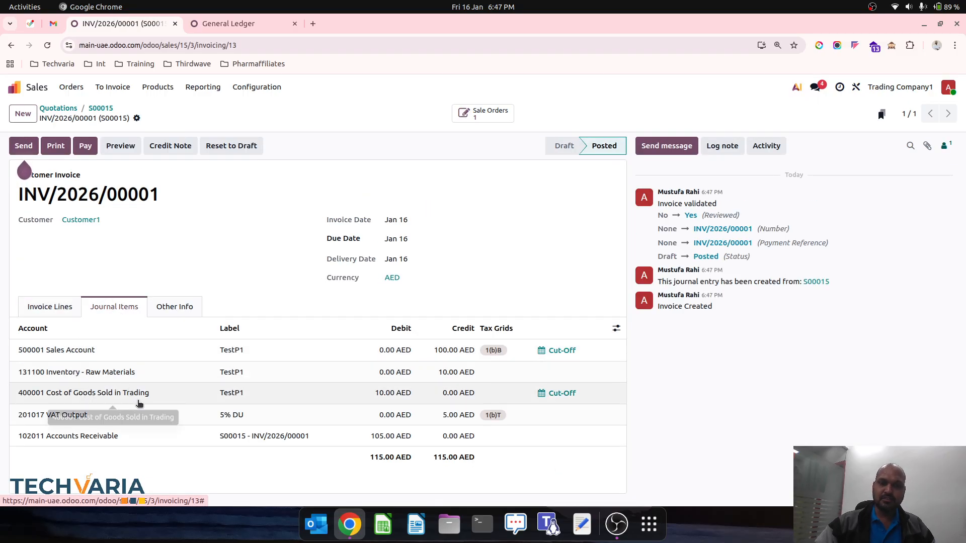
drag(360, 371, 386, 238)
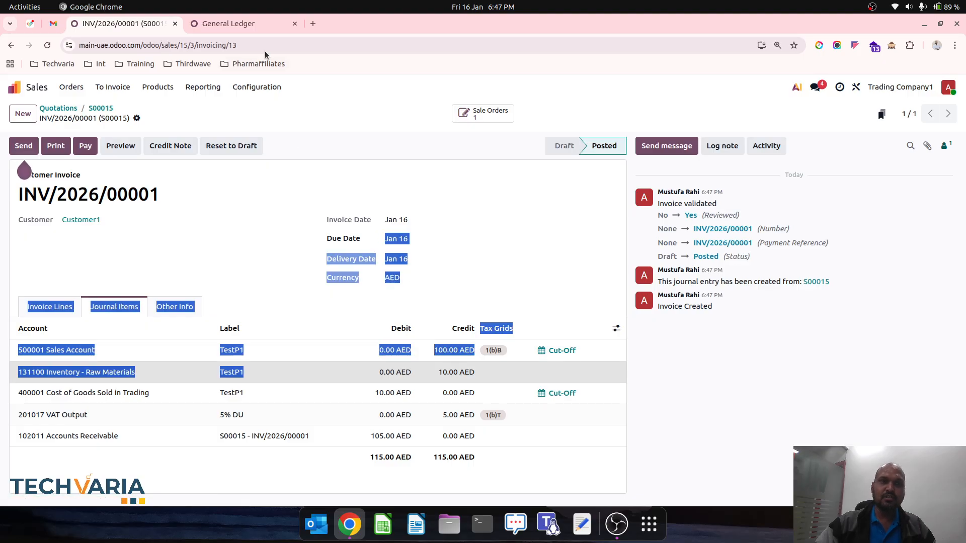
Step: Reload the general ledger of the inventory account and open the Profit and Loss report
click(263, 28)
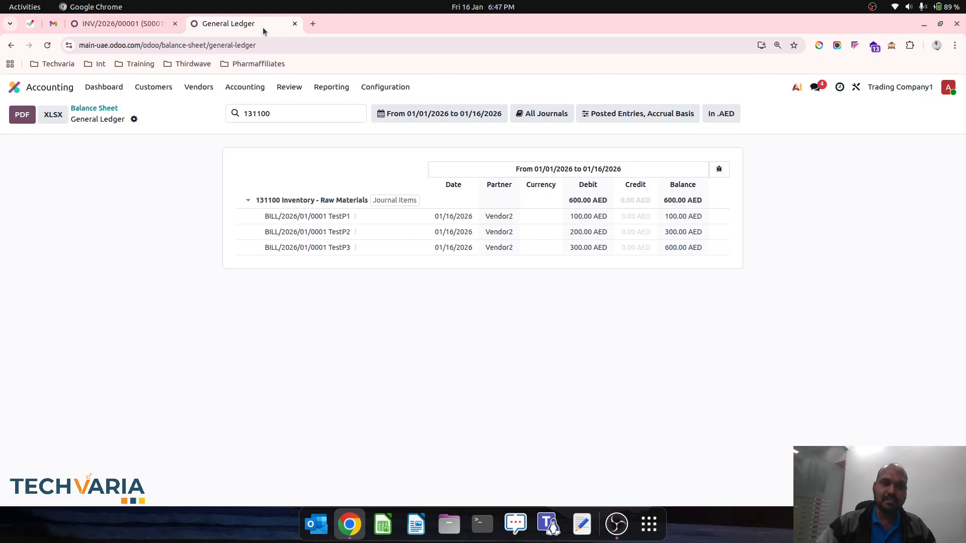
click(48, 45)
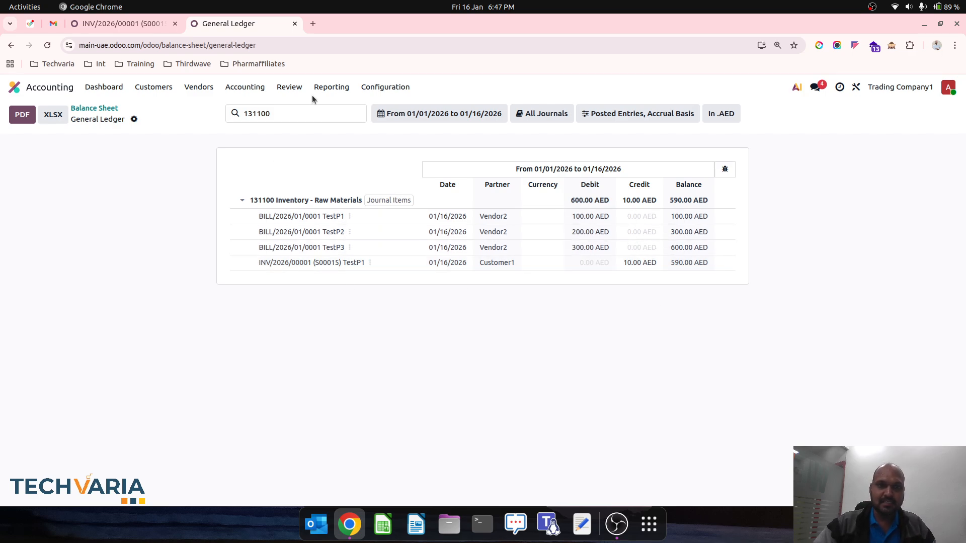
click(330, 87)
click(345, 135)
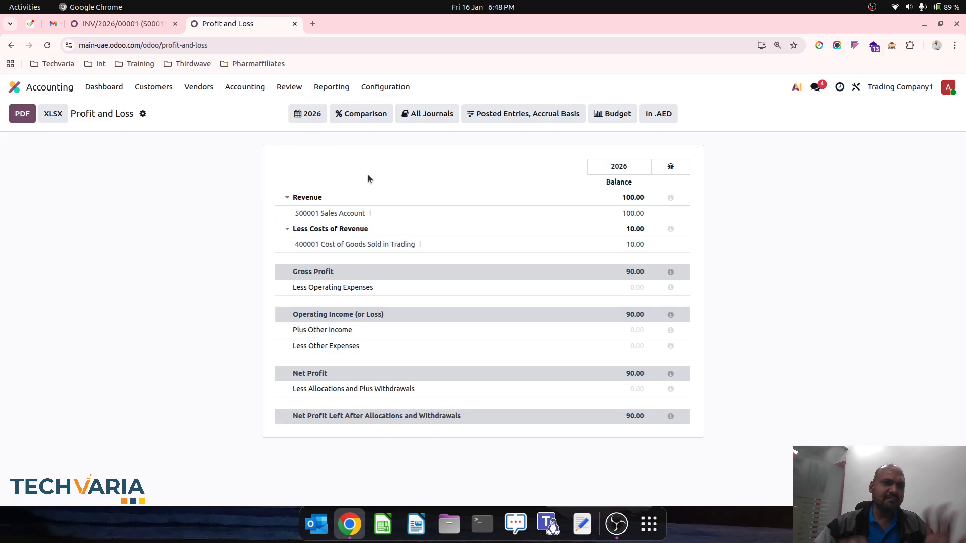
Step: Start a new vendor bill in Accounting with Transportation Vendor as the vendor
click(121, 24)
click(15, 87)
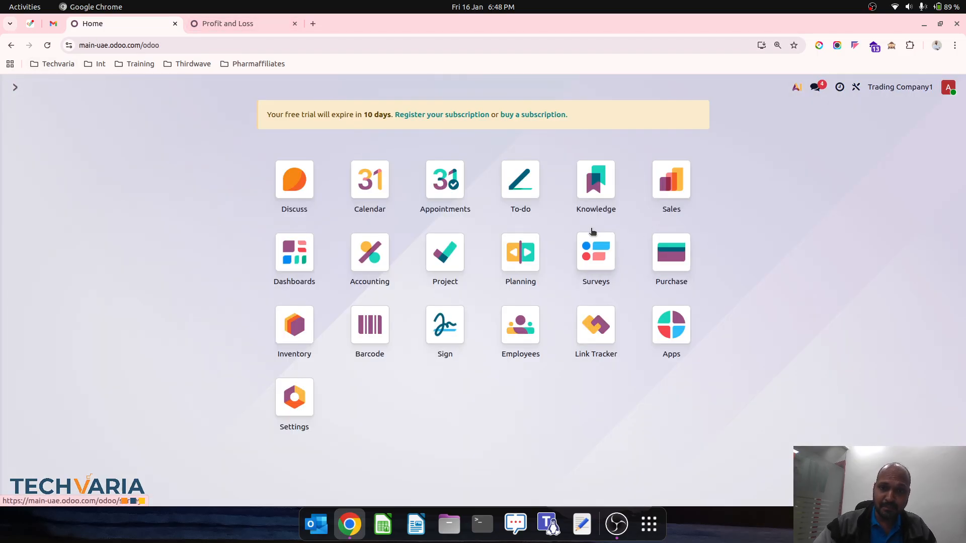
click(371, 263)
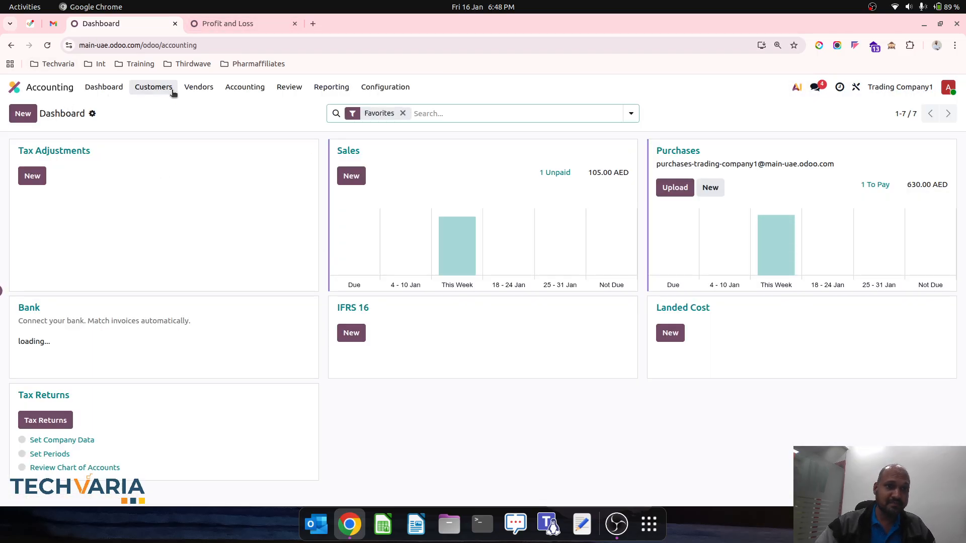
click(200, 86)
click(209, 107)
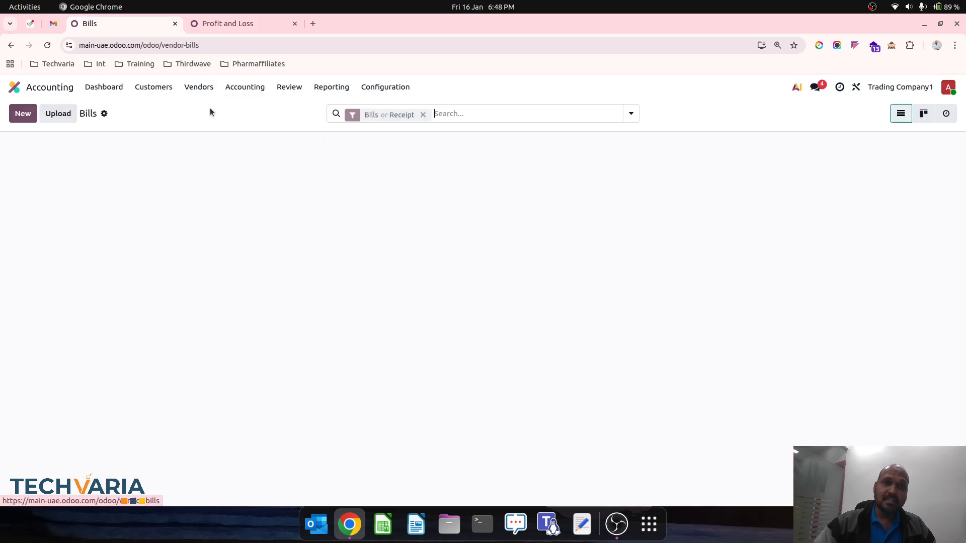
click(24, 116)
text(tra)
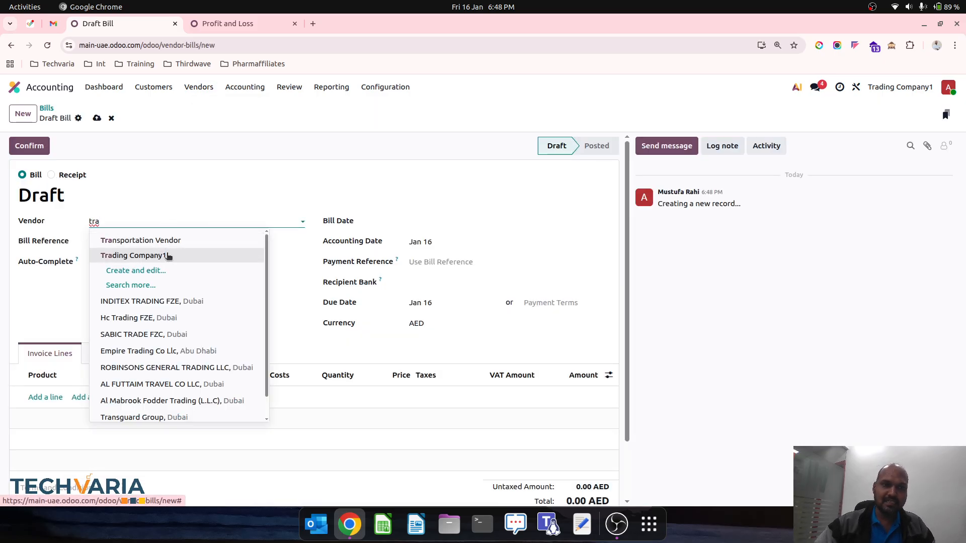
click(151, 240)
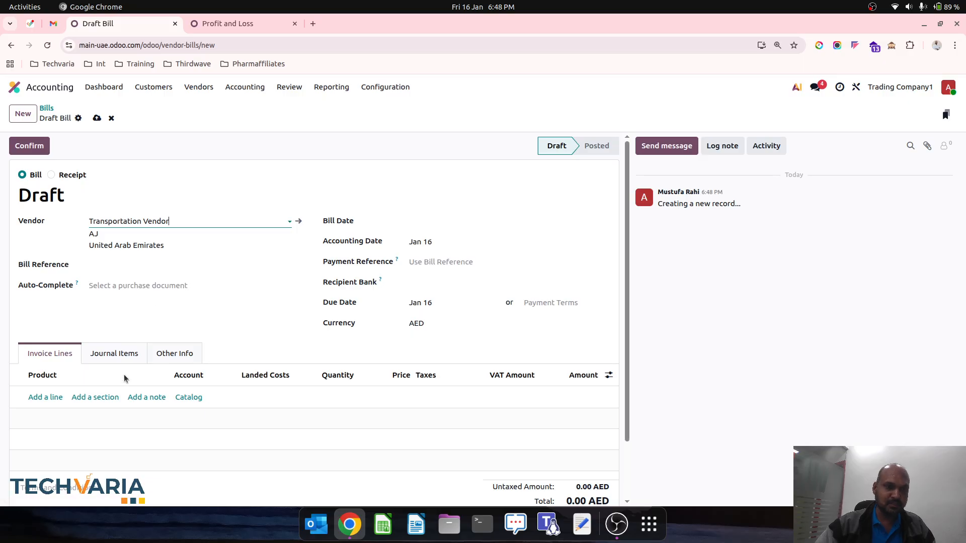
Step: Add a Custom Duty line to the bill with account 400072 Customs and a price of 50
click(46, 397)
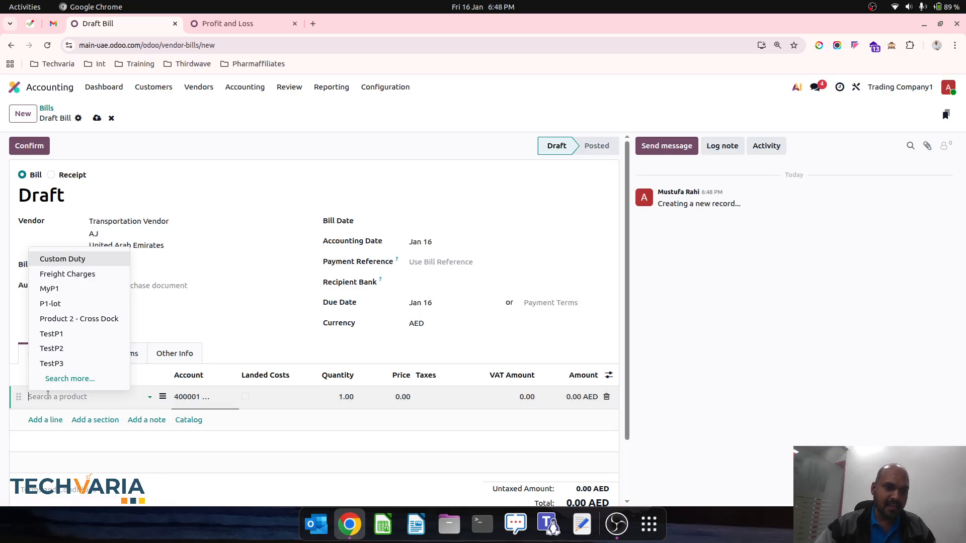
click(56, 260)
click(199, 396)
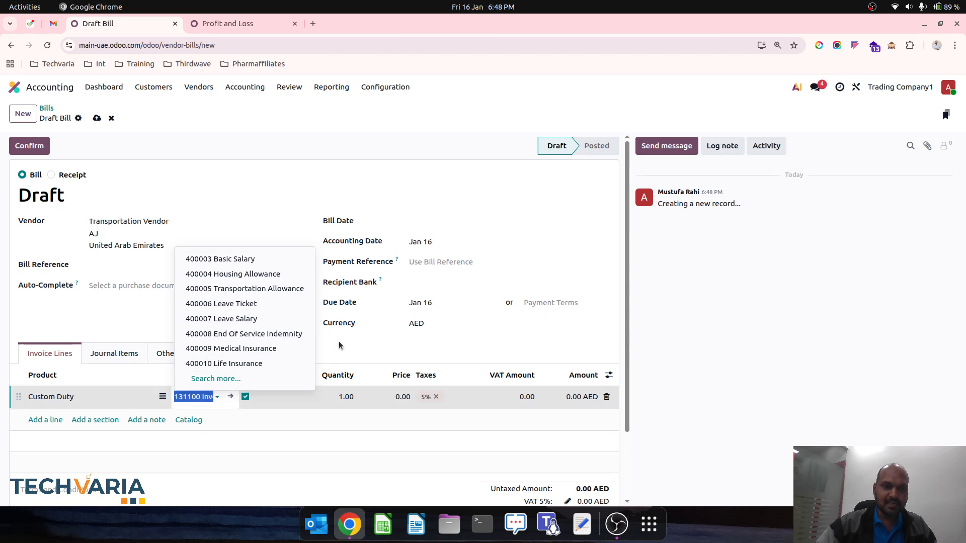
text(cus)
click(241, 346)
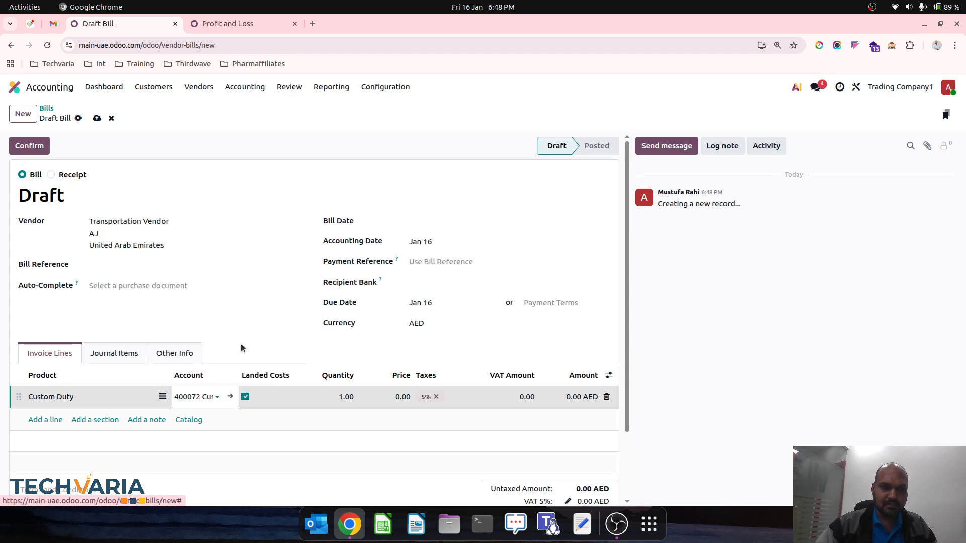
click(384, 401)
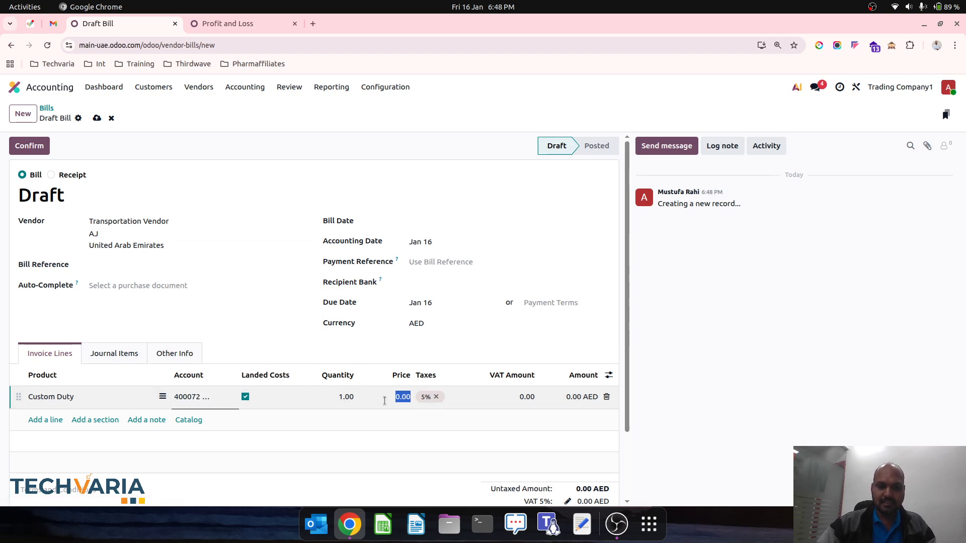
text(1)
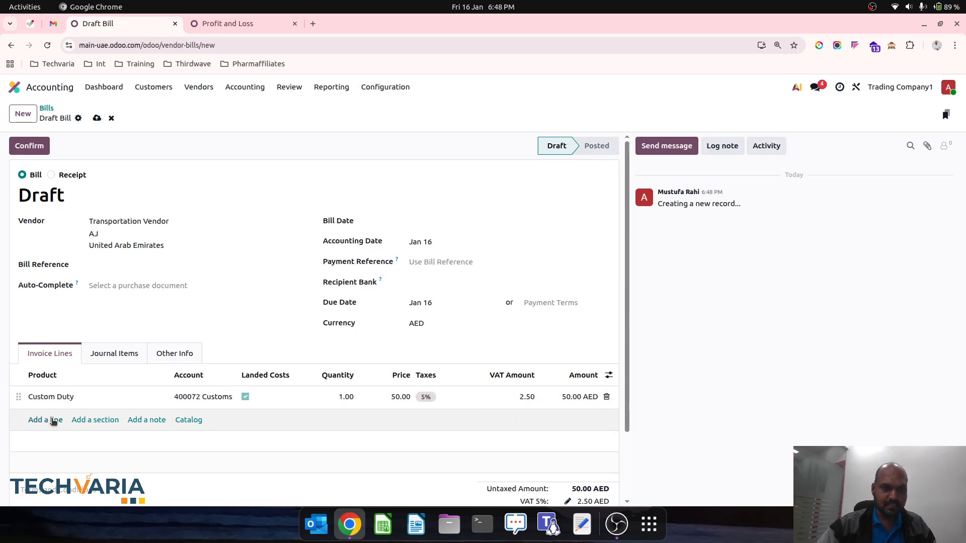
Step: Add a Freight Charges line with account 400075 Freight and a price of 50, and save the draft bill
click(52, 420)
text(fre)
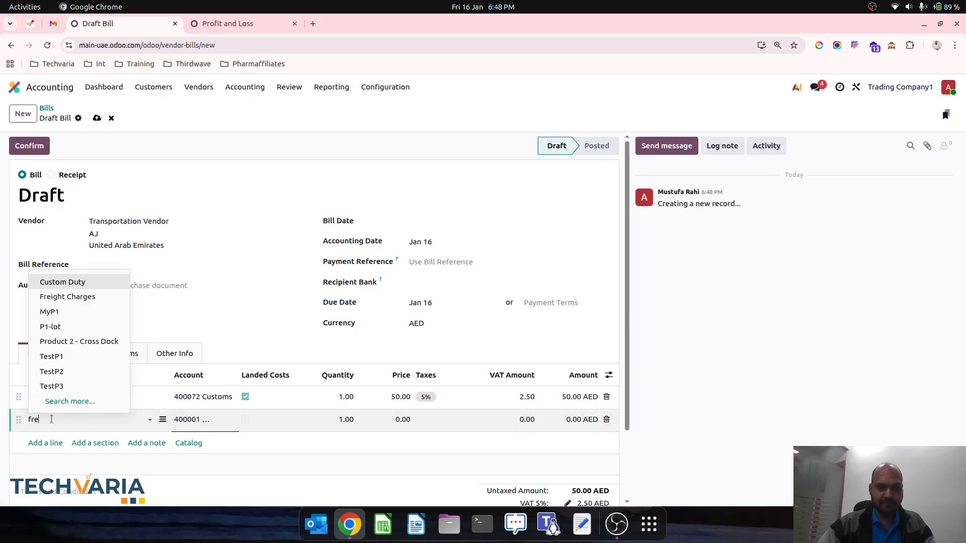
click(93, 357)
click(194, 419)
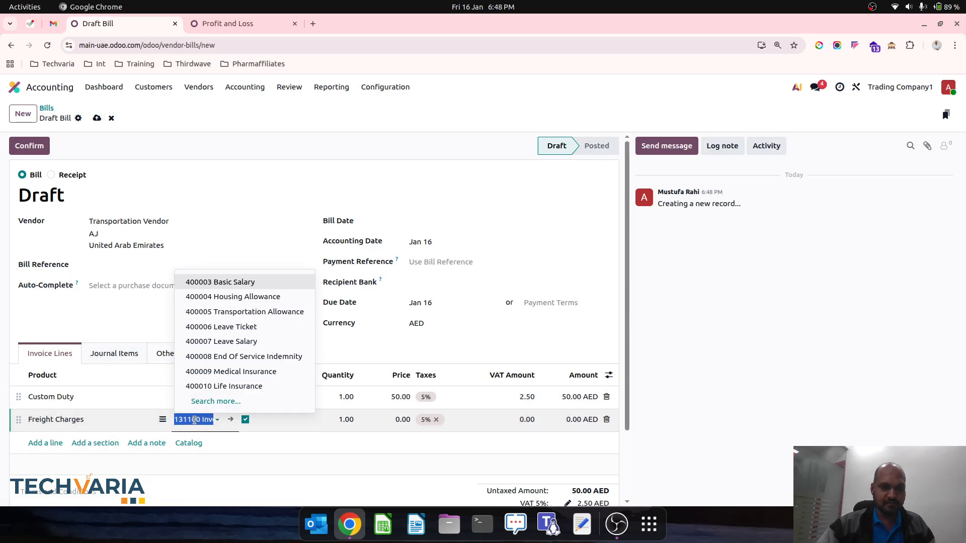
text(fre)
click(234, 372)
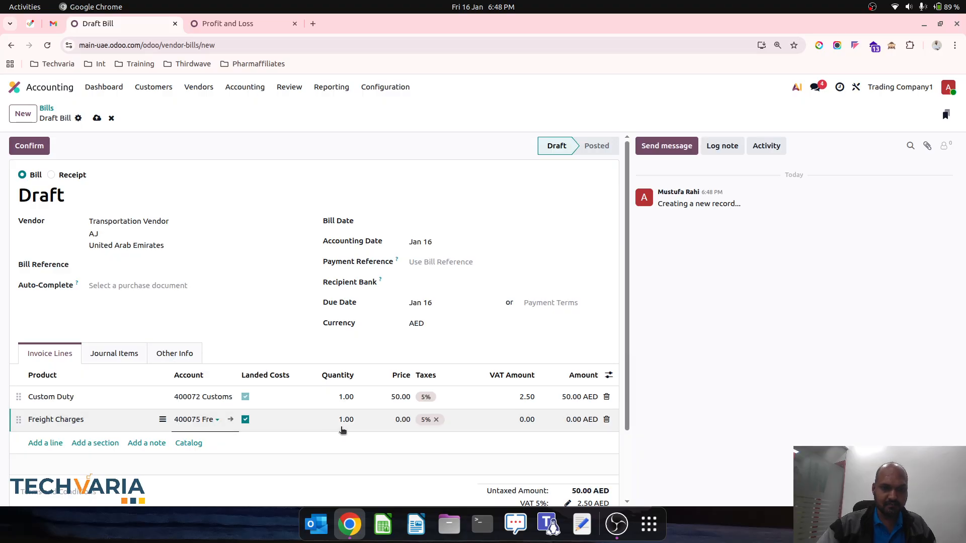
click(402, 420)
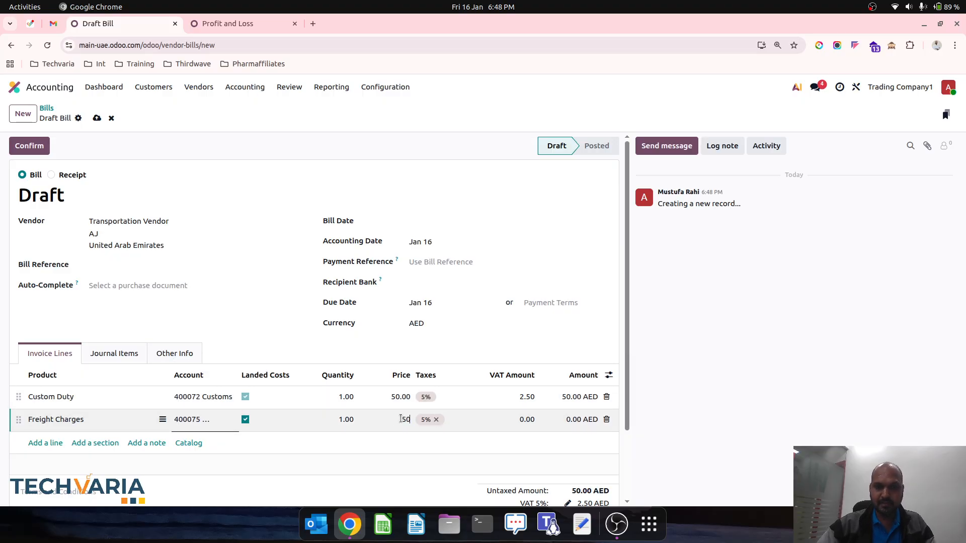
text(50)
click(318, 302)
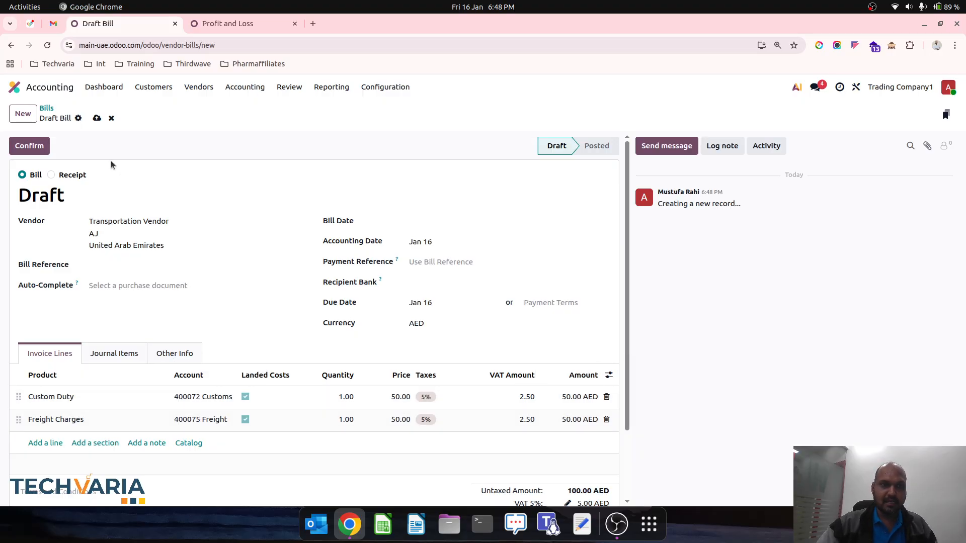
click(97, 118)
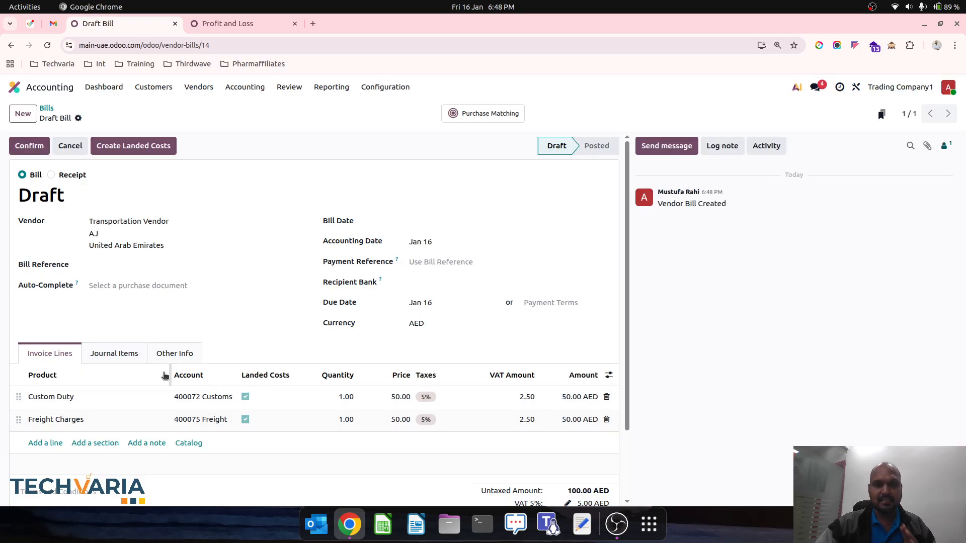
Step: Check the draft bill's journal items and create a landed cost record from the bill
click(113, 354)
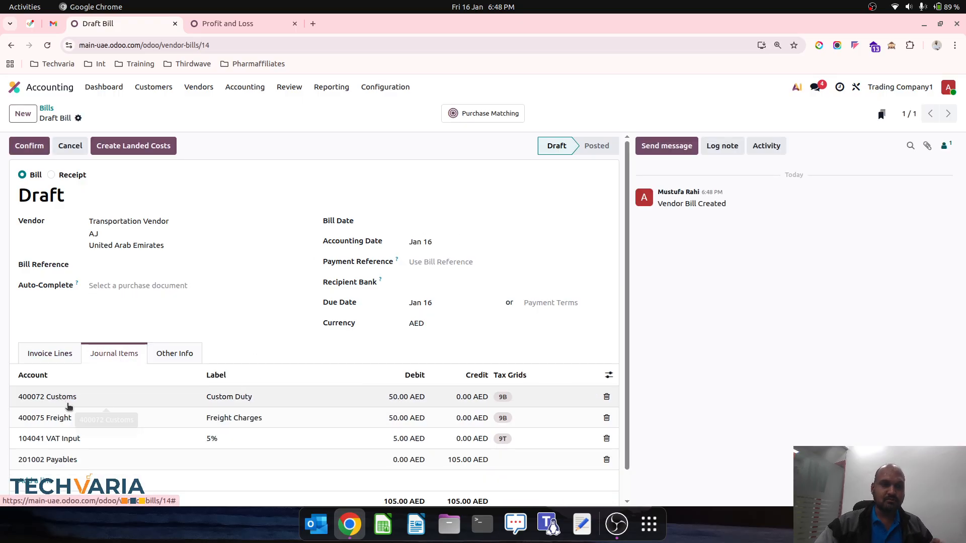
click(46, 358)
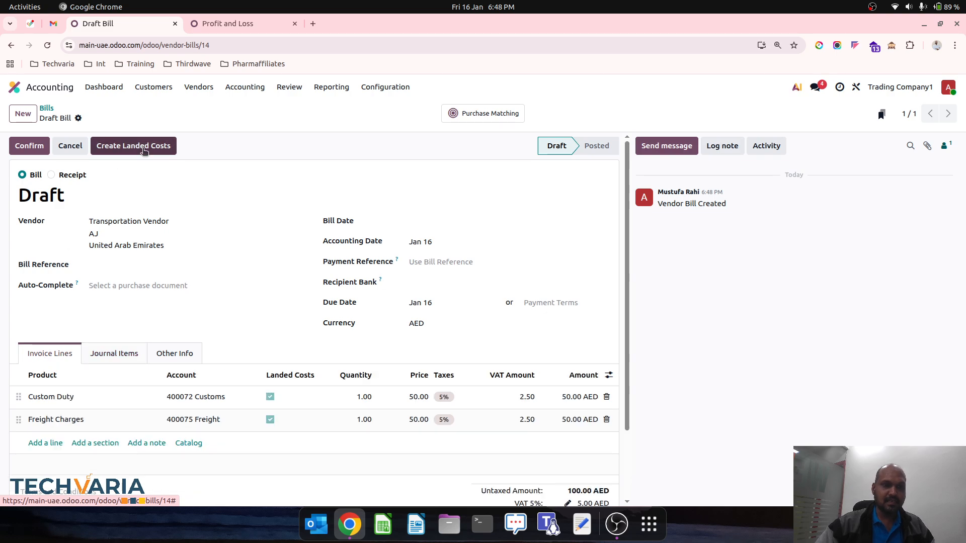
click(143, 150)
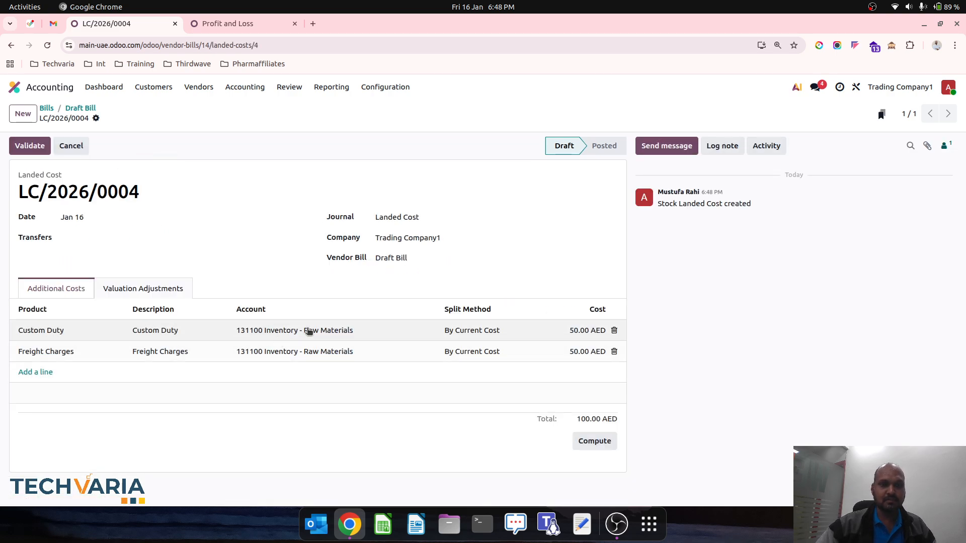
Step: Set the landed cost accounts to 400072 Customs for Custom Duty and 400075 Freight for Freight Charges
click(307, 329)
text(cus)
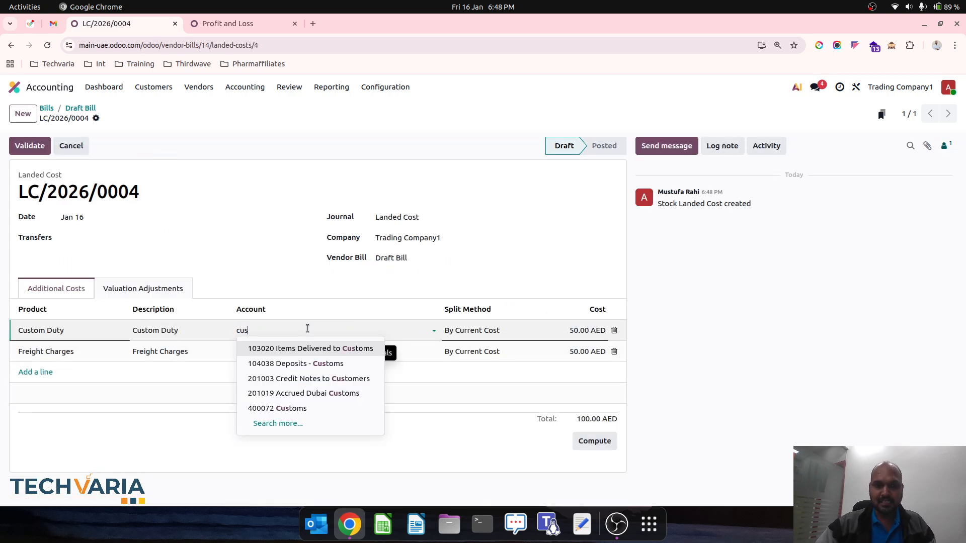
click(312, 408)
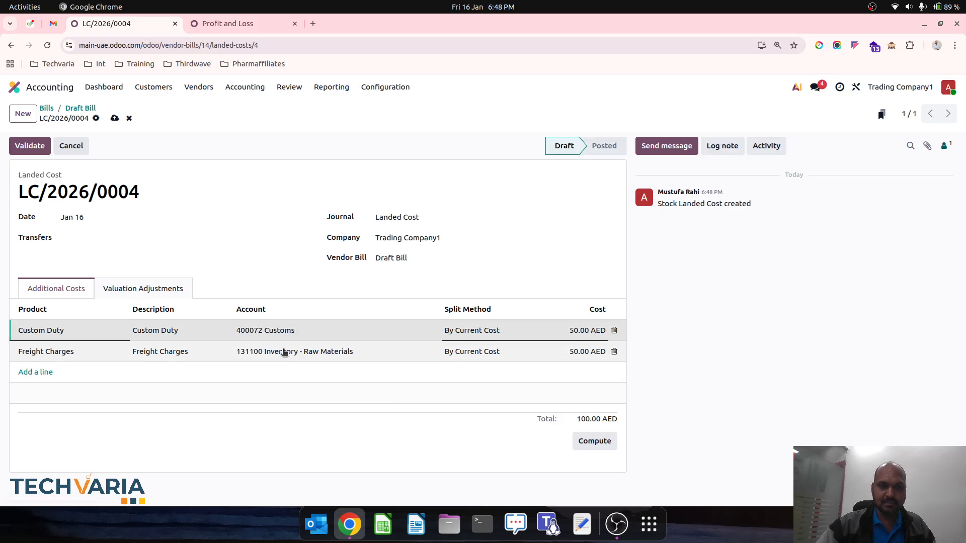
click(282, 350)
text(fre)
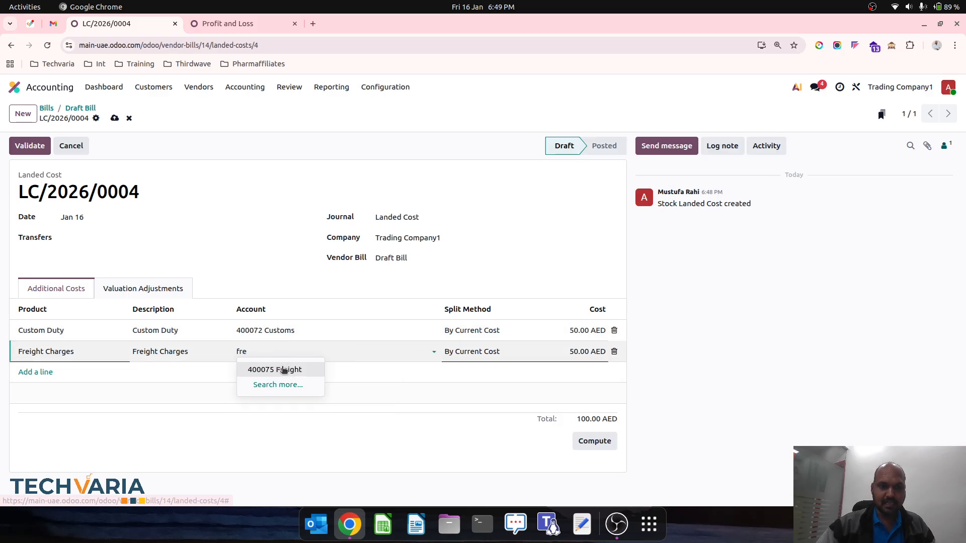
click(285, 369)
click(312, 285)
Step: Assign transfer TC1/IN/00001 to the landed cost, save it and compute the valuation adjustments
click(129, 239)
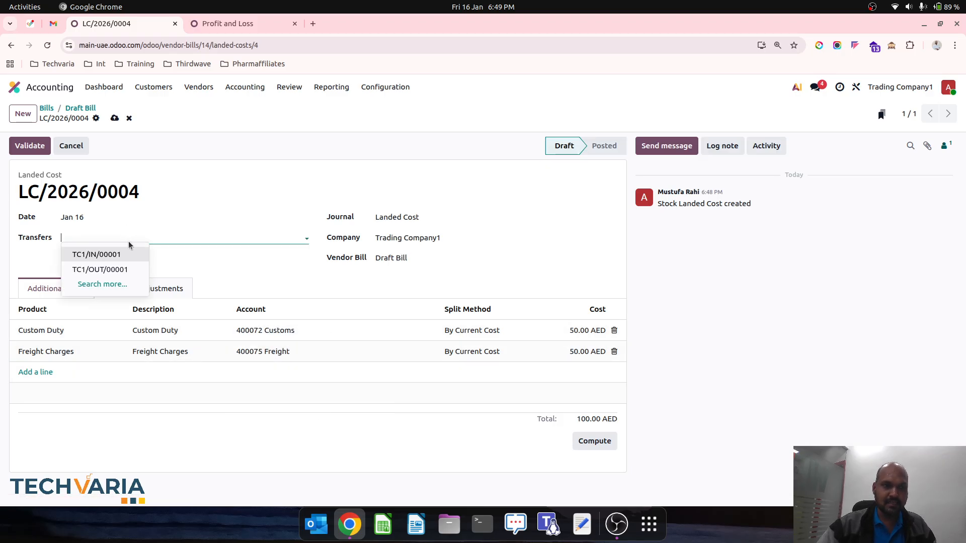
click(123, 255)
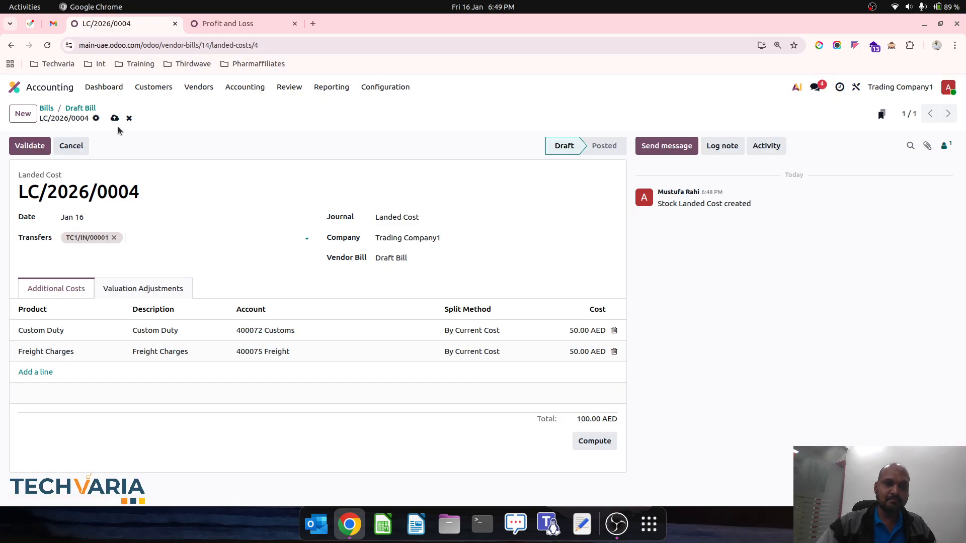
click(114, 118)
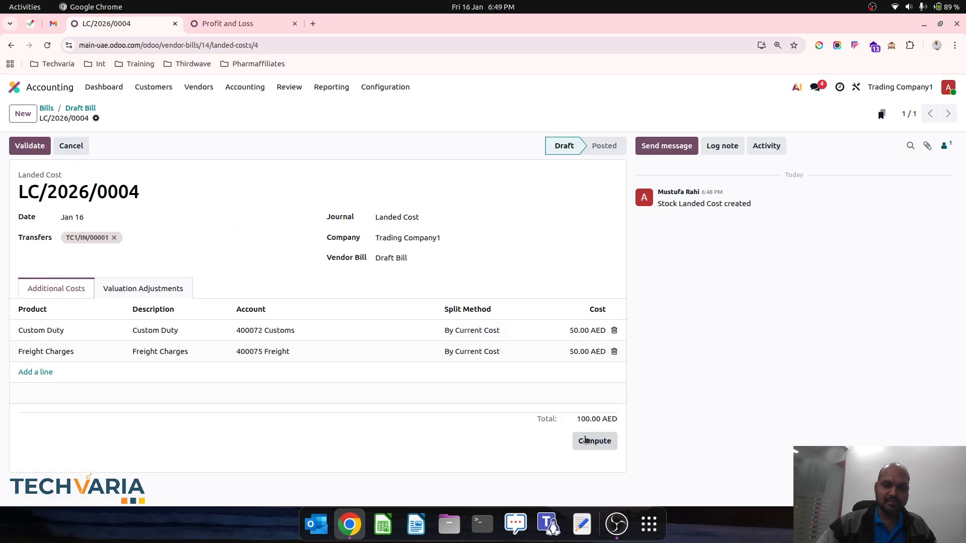
click(115, 289)
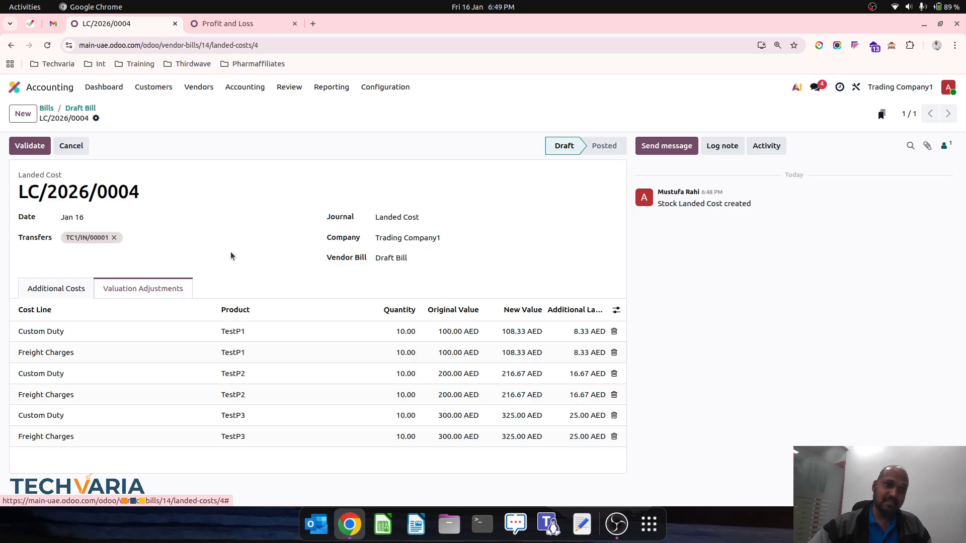
Step: Compare the additional cost lines with the valuation adjustments calculated for each product
click(64, 289)
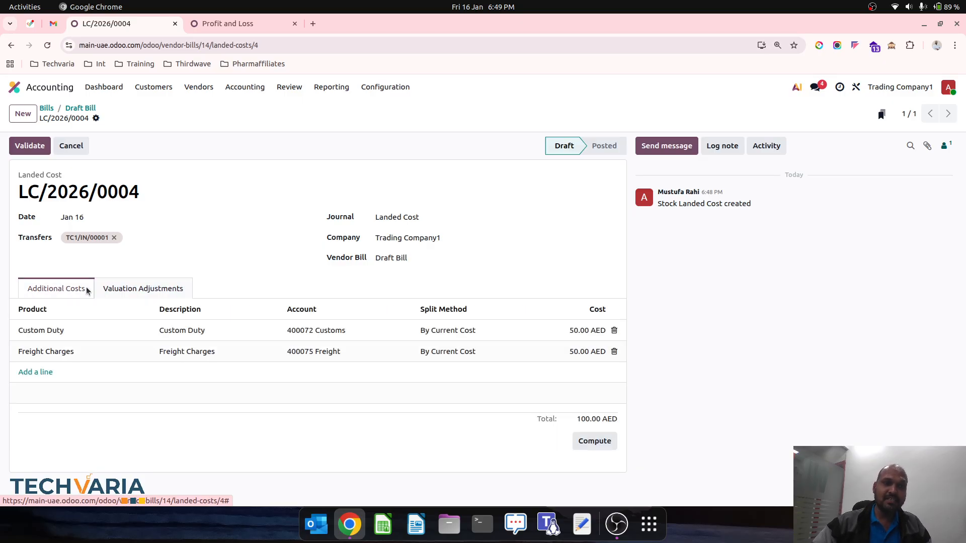
click(129, 290)
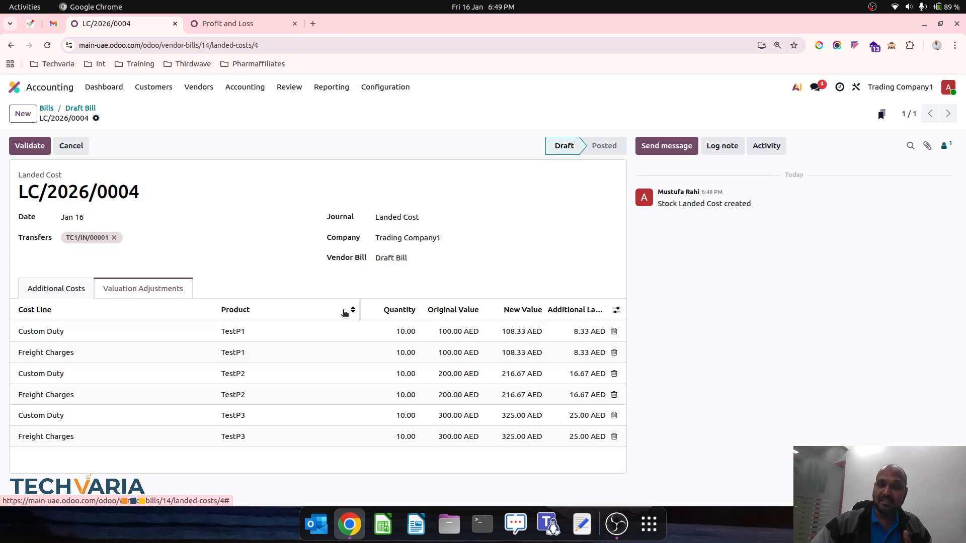
click(76, 295)
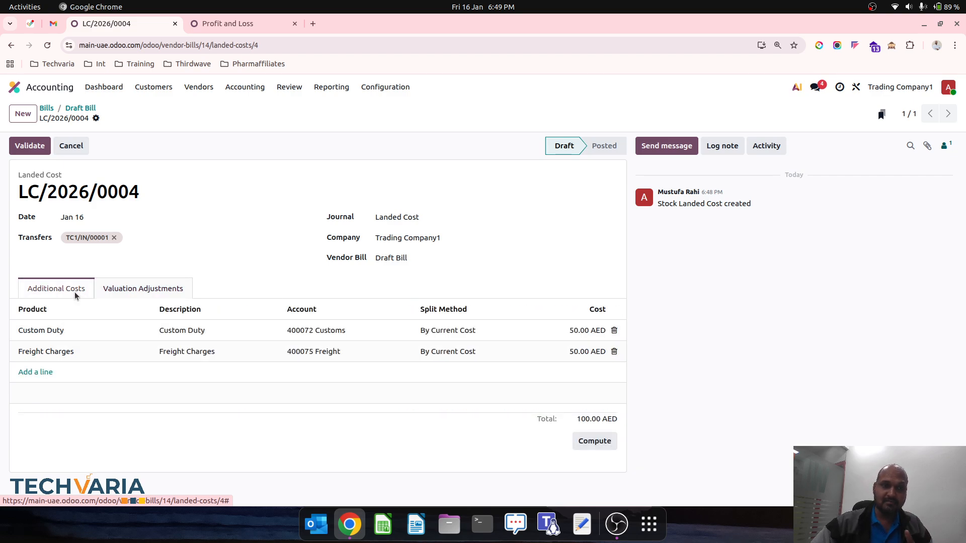
click(118, 288)
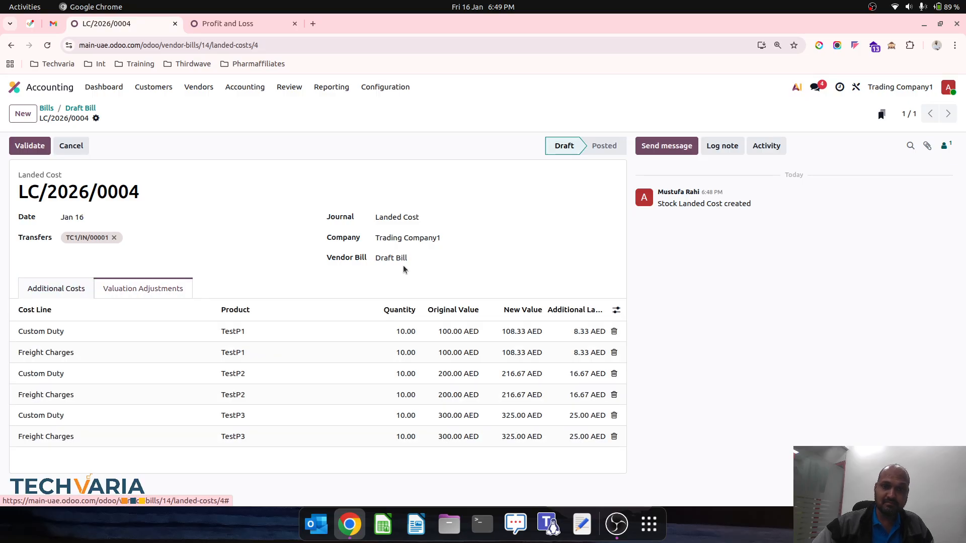
click(29, 295)
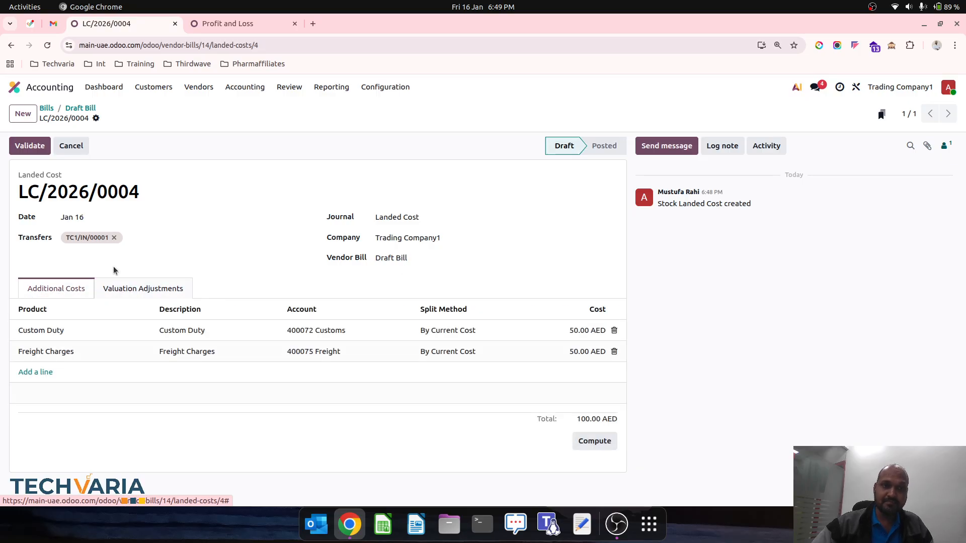
Step: Try adding transfer TC1/OUT/00001 to the landed cost, recompute it and review the valuation adjustments
click(157, 245)
click(166, 267)
click(594, 441)
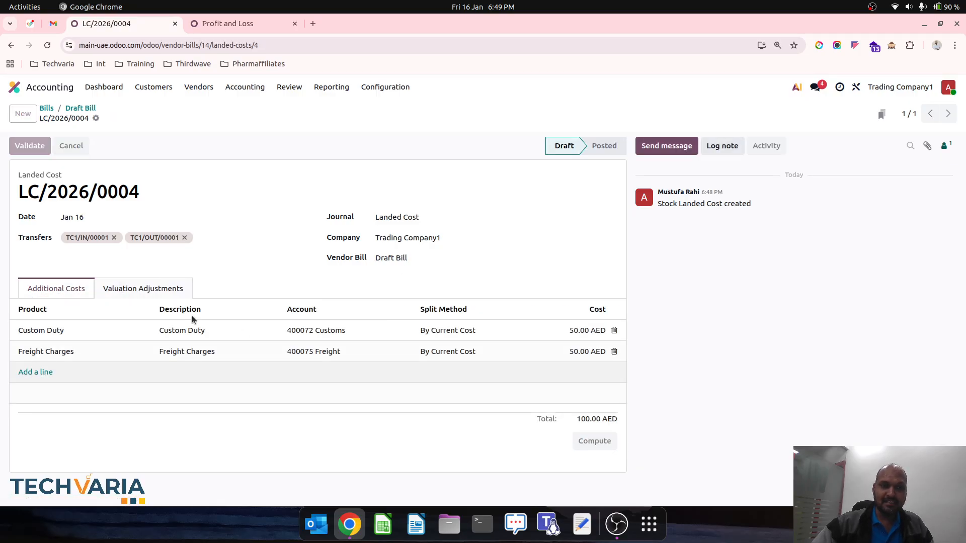
click(134, 294)
scroll(272, 379, down, 1)
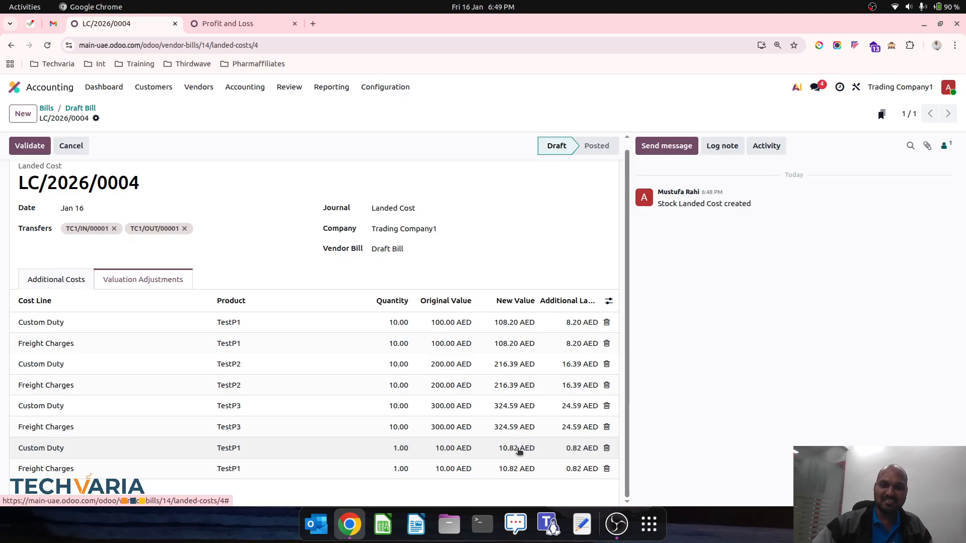
Step: Remove transfer TC1/OUT/00001 from the landed cost, recompute it and check the valuation adjustments again
click(184, 228)
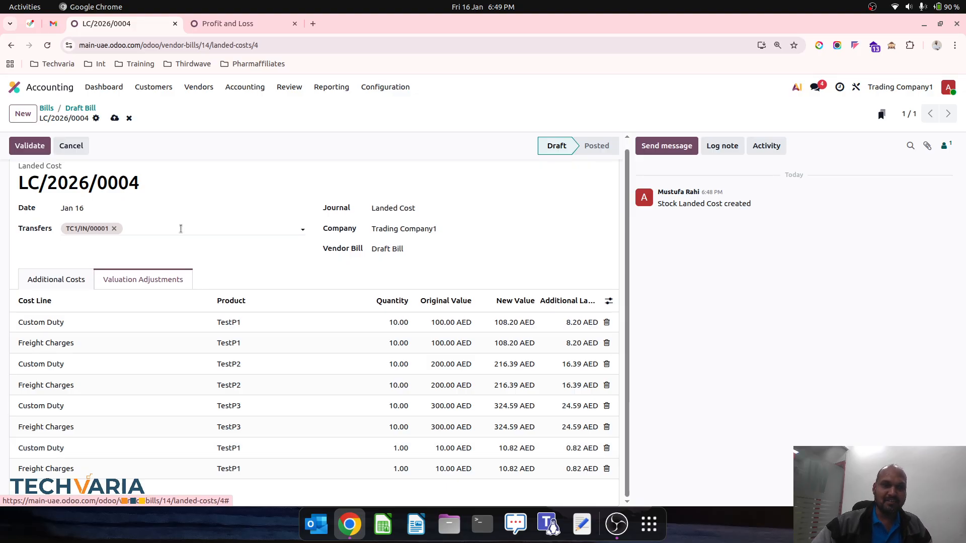
click(57, 281)
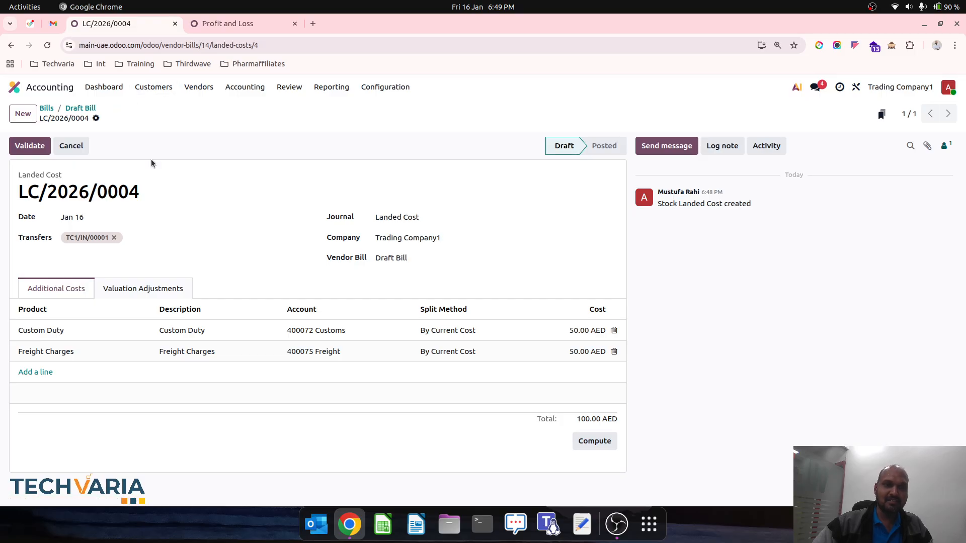
click(143, 288)
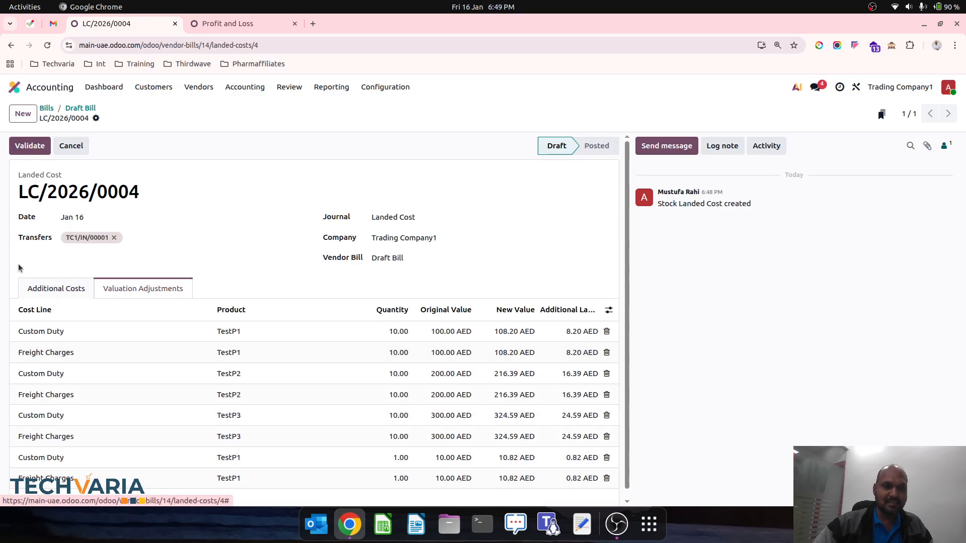
click(55, 288)
click(594, 442)
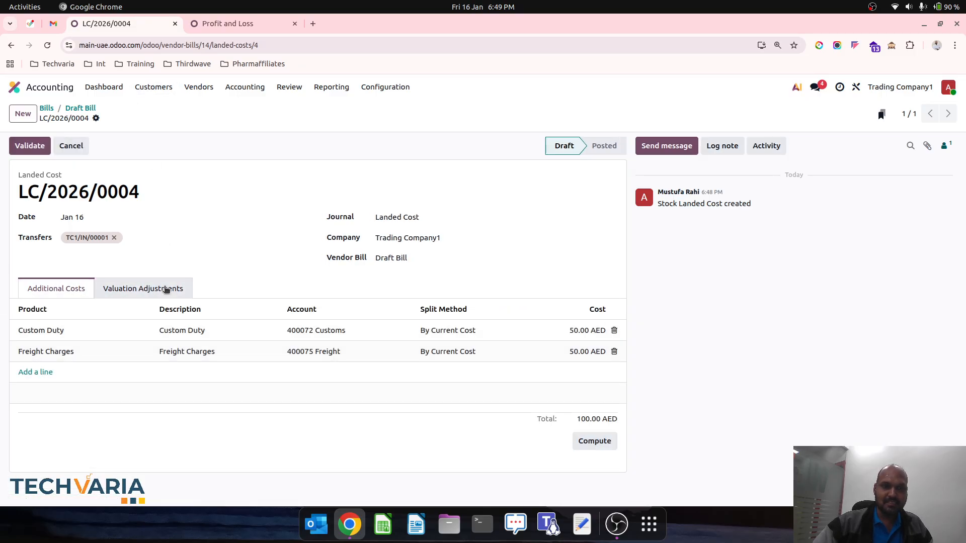
click(165, 289)
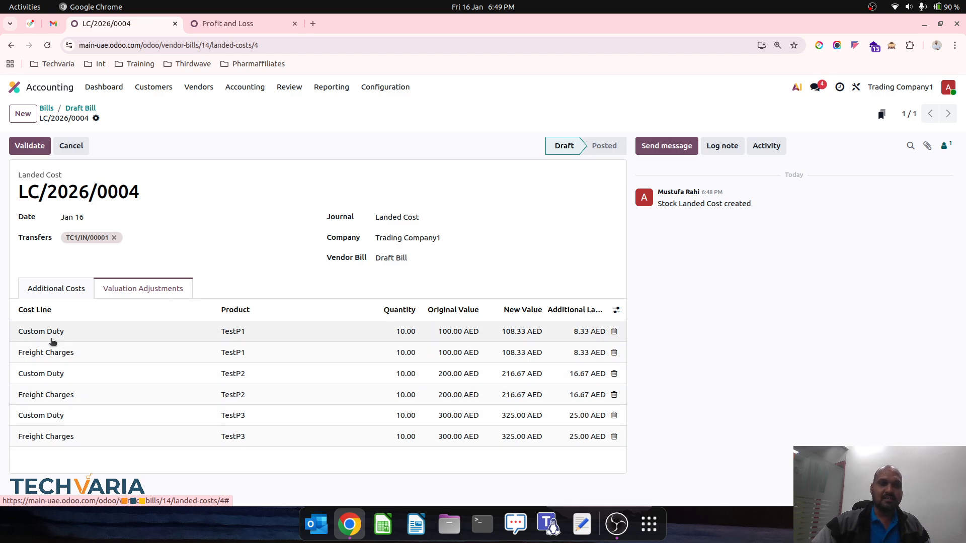
click(60, 290)
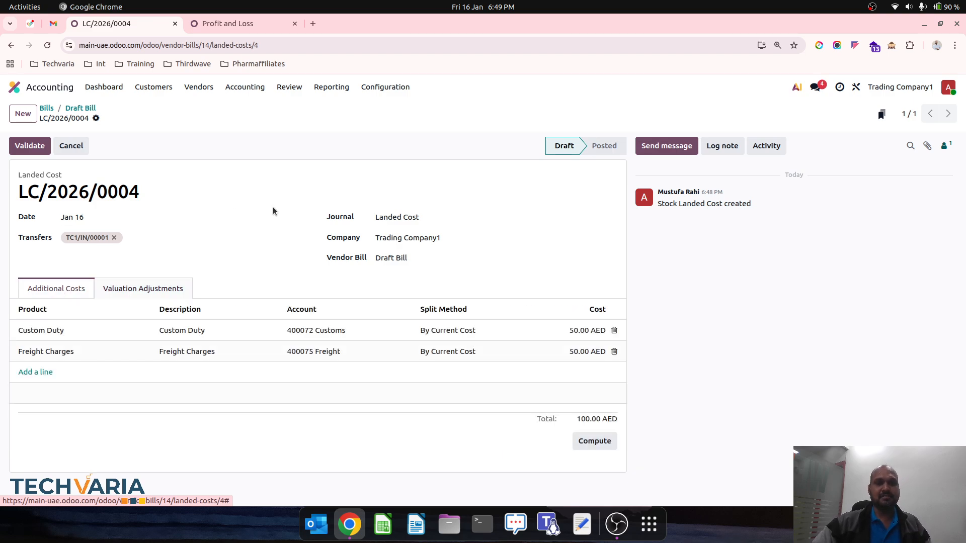
Step: Open the Balance Sheet, examine the general ledger of 131100 Inventory - Raw Materials and return to the report
click(227, 24)
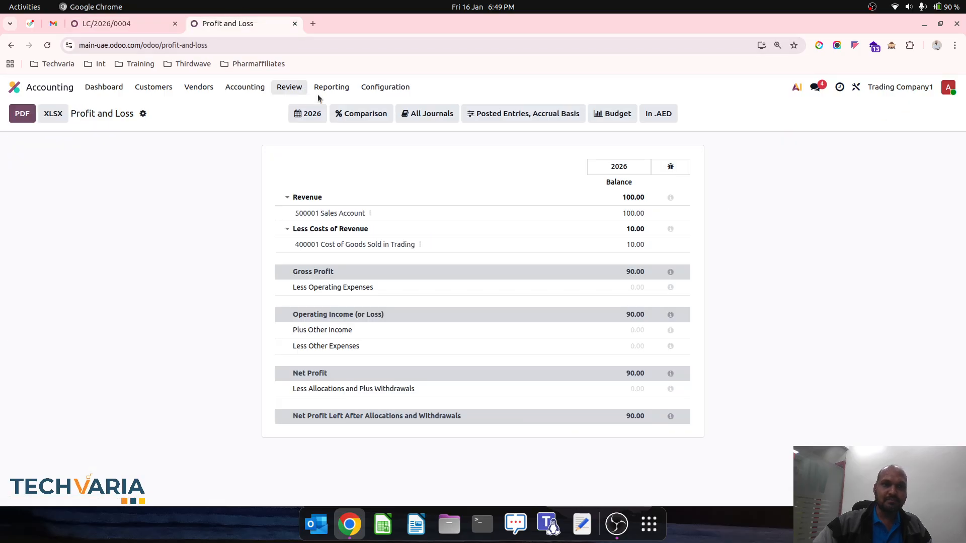
click(331, 87)
click(344, 125)
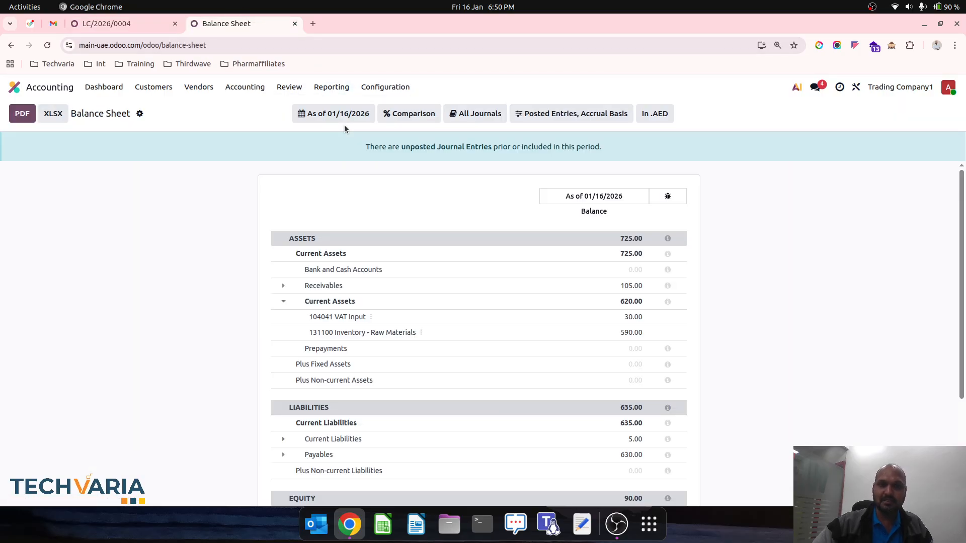
click(421, 333)
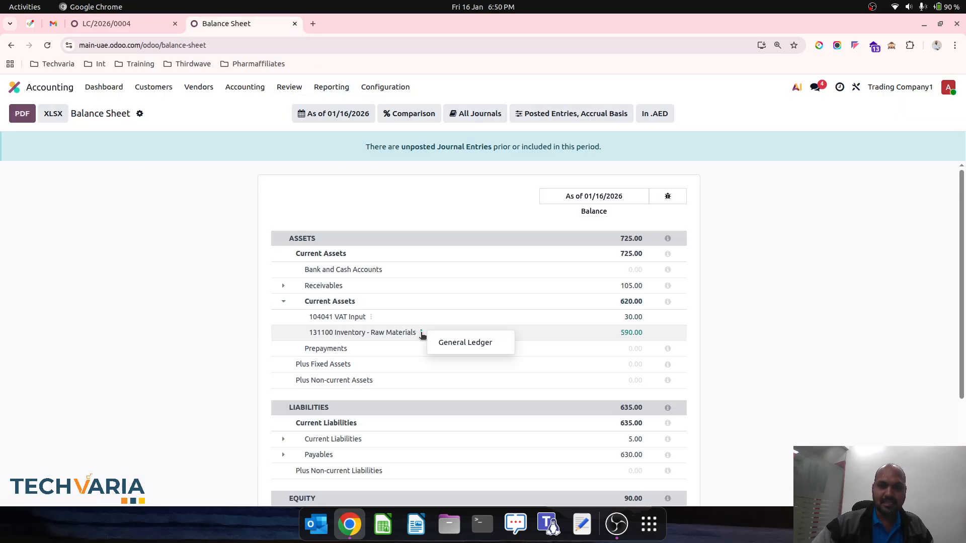
click(448, 340)
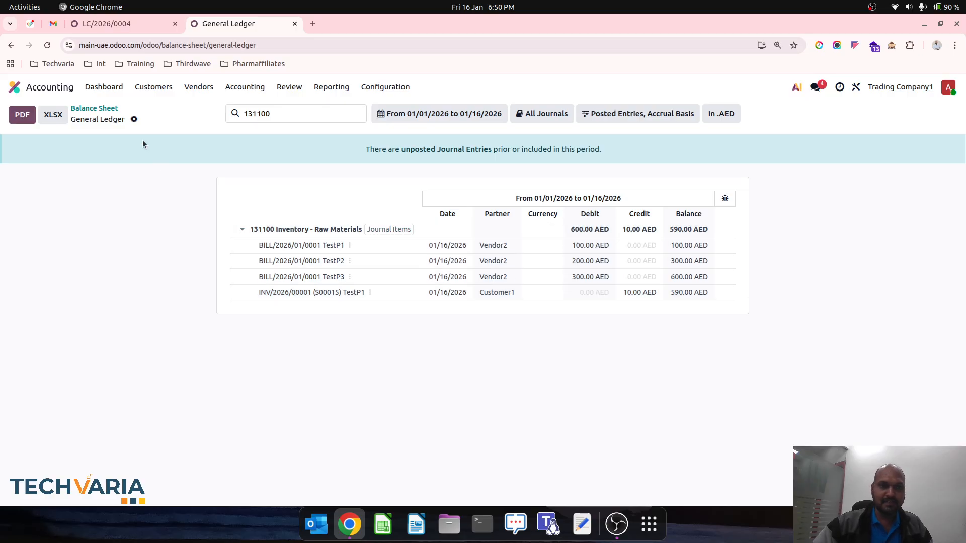
click(104, 109)
Step: Validate the landed cost record and view its posted valuation adjustments
click(119, 24)
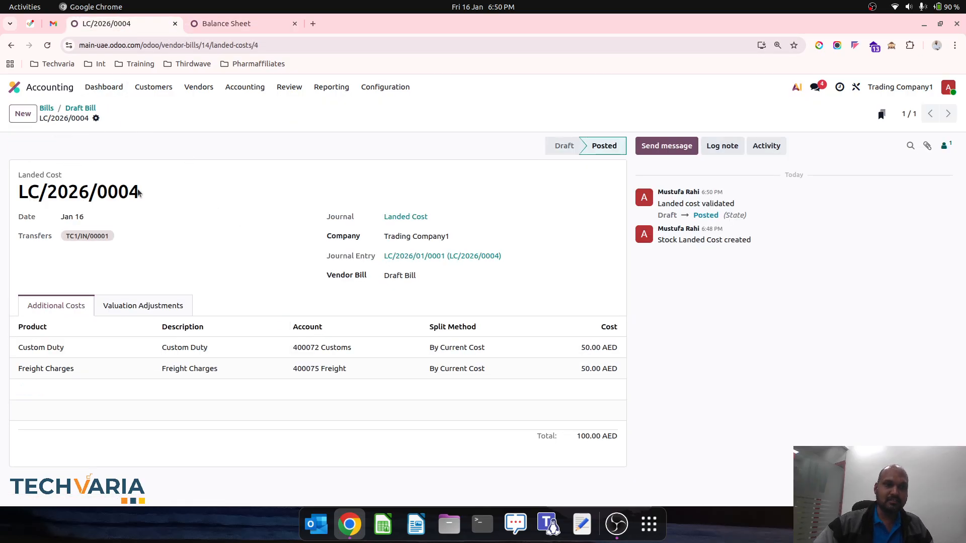
click(173, 305)
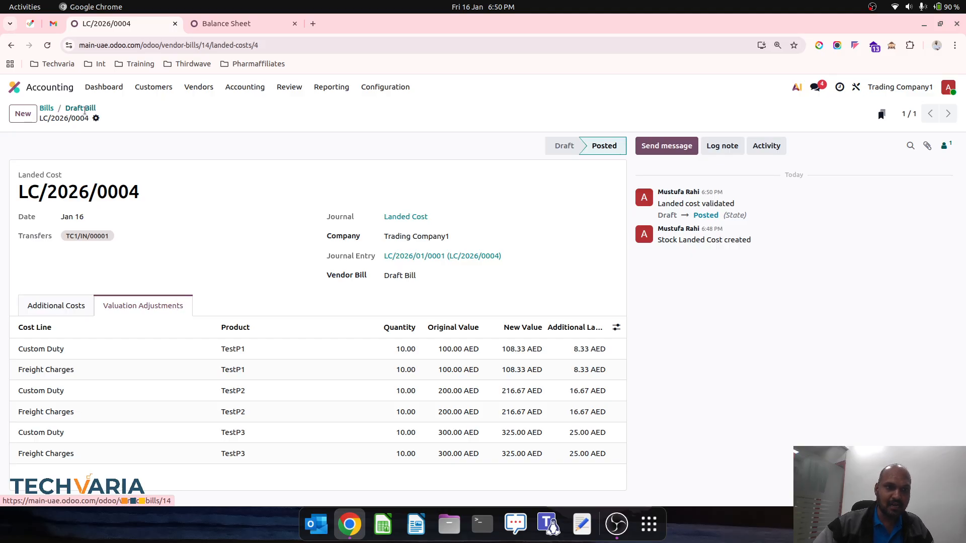
Step: Leave the landed cost for its vendor bill, refresh the Balance Sheet and examine the general ledger of 131100 Inventory - Raw Materials
click(80, 109)
click(228, 25)
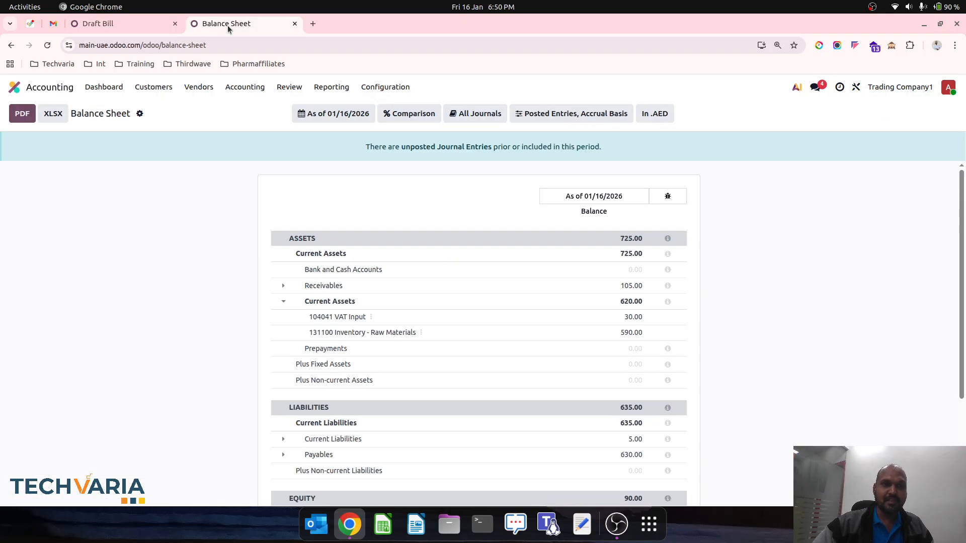
click(49, 45)
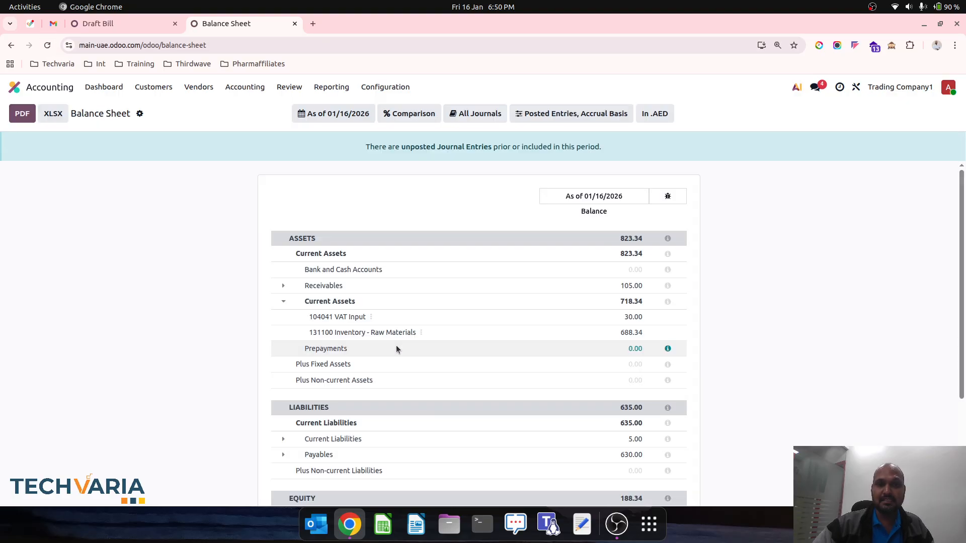
click(422, 333)
click(442, 345)
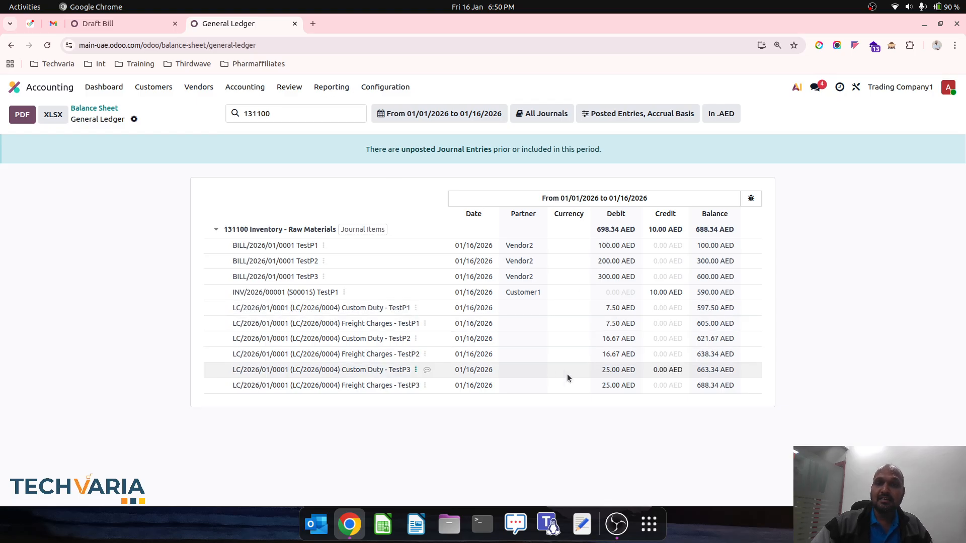
Step: Review the customs and freight lines in the Profit and Loss report, and reopen the 131100 general ledger from the Balance Sheet
click(332, 87)
click(348, 138)
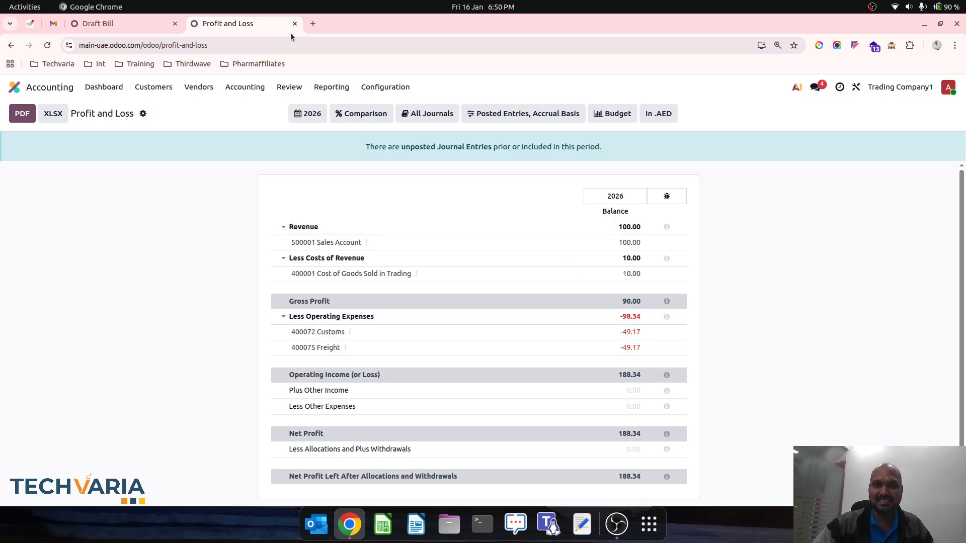
click(331, 87)
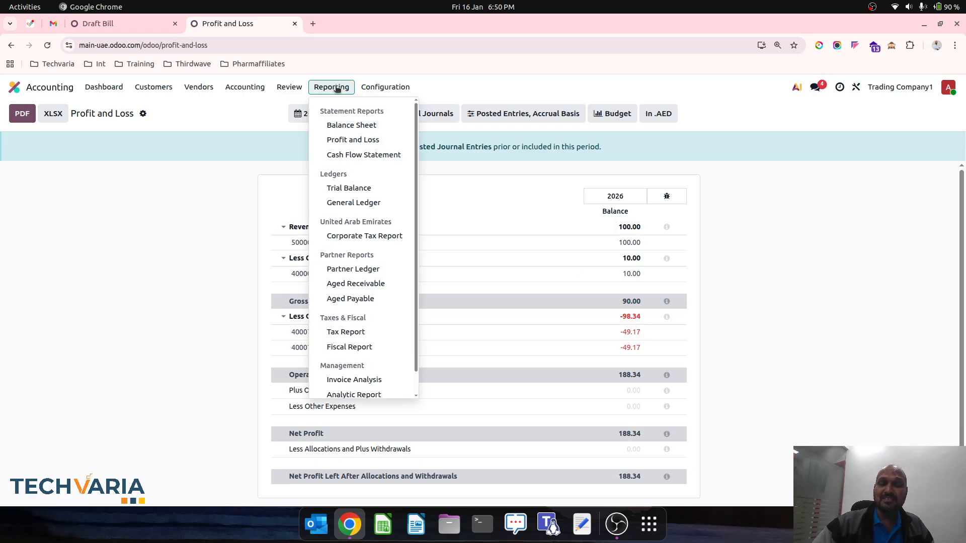
click(351, 127)
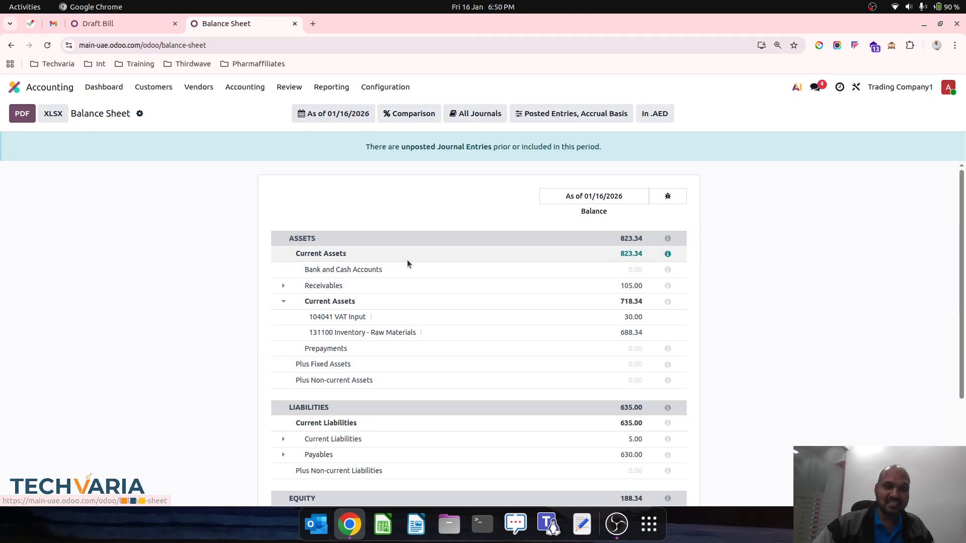
click(422, 333)
click(453, 342)
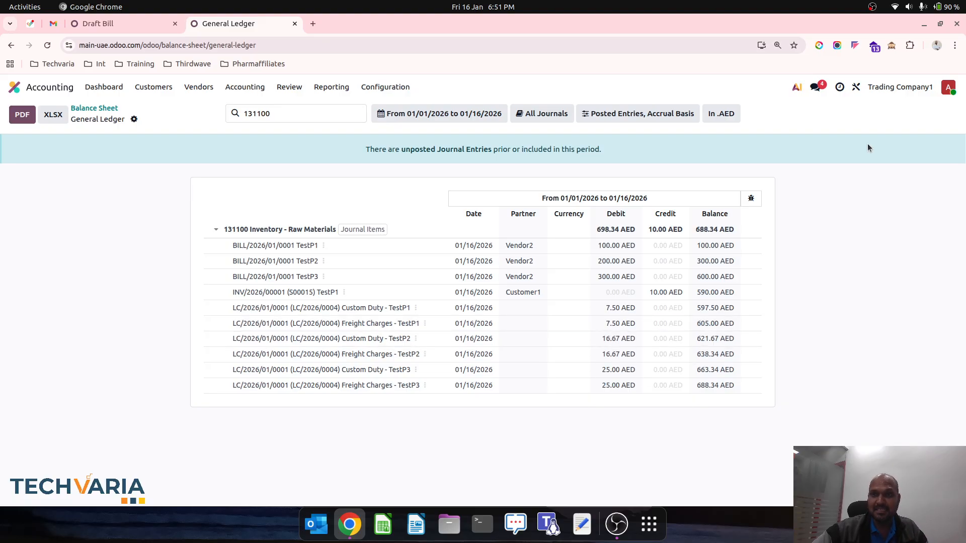
Step: Open the Calculator beside the ledger, add 25+16.67+7.5 and return to the general ledger
click(649, 524)
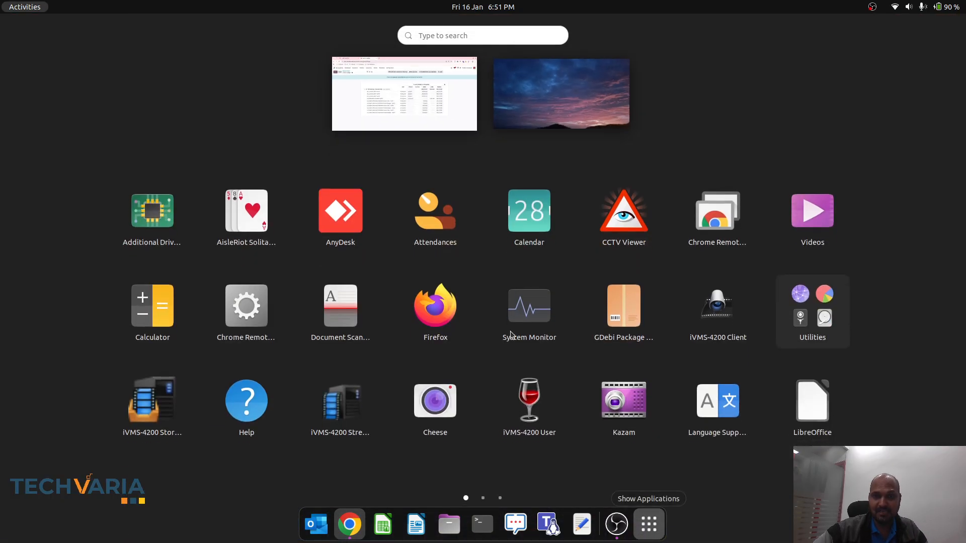
click(120, 317)
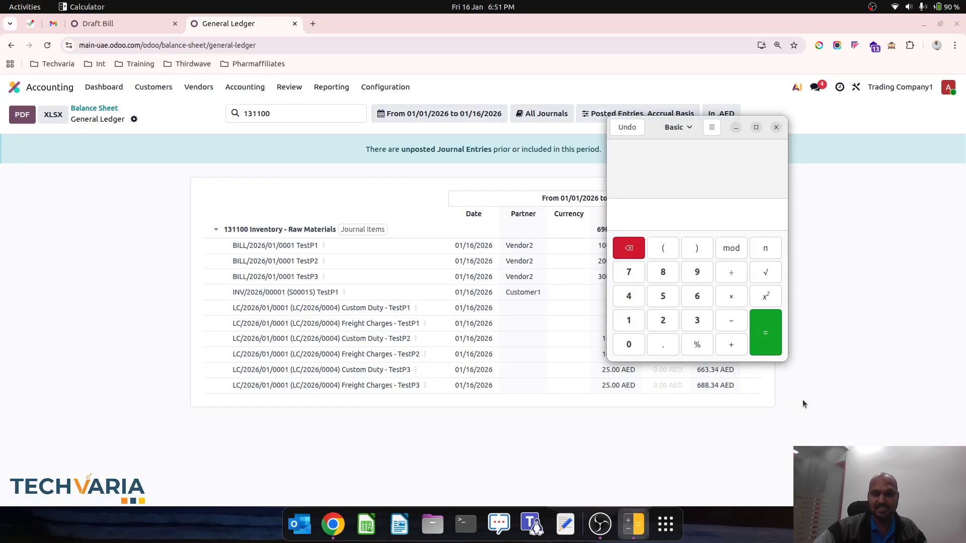
drag(651, 132, 818, 146)
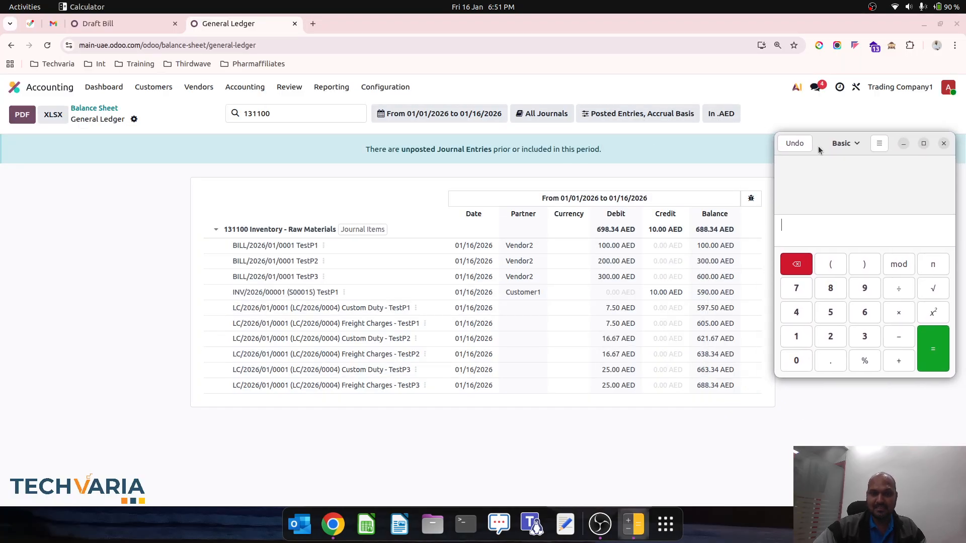
text(25+2)
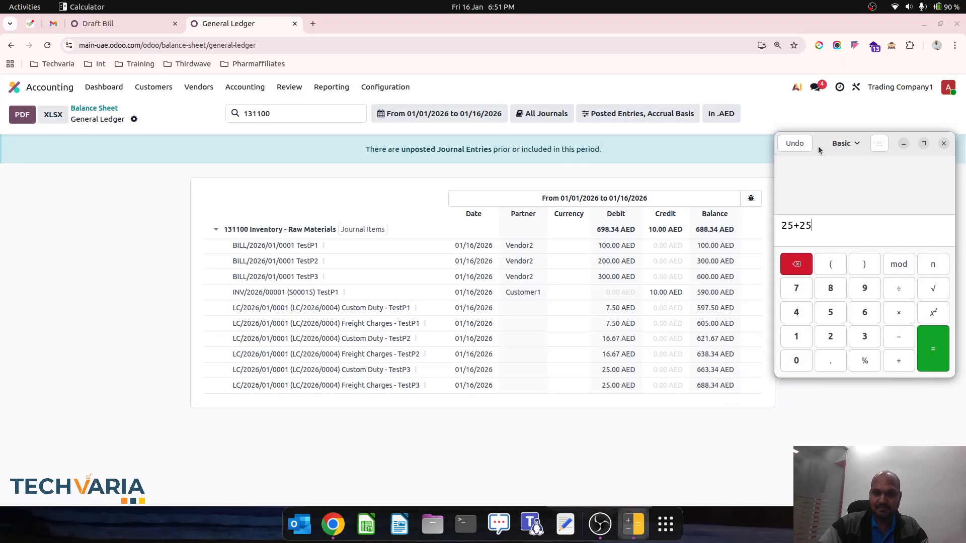
key(BackSpace)
text(1)
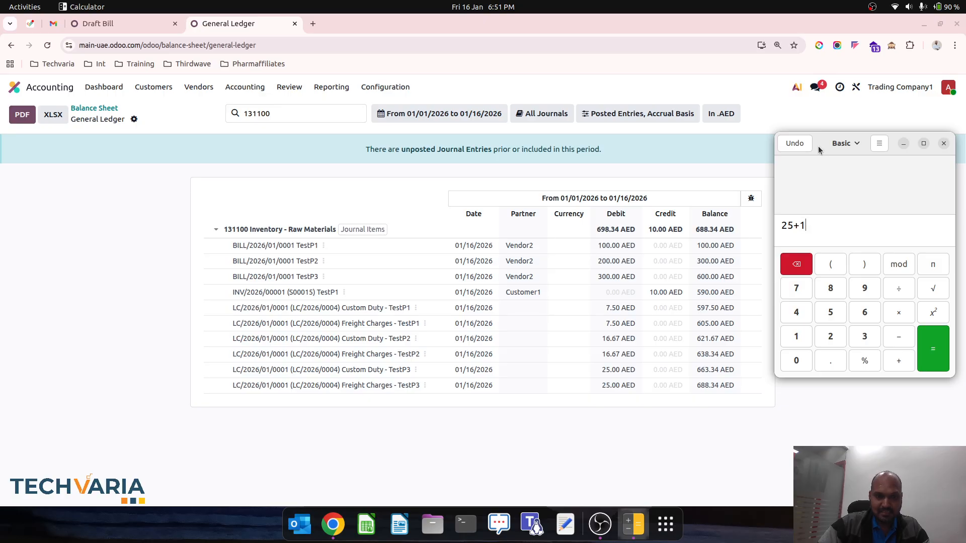
text(6.67+7.5)
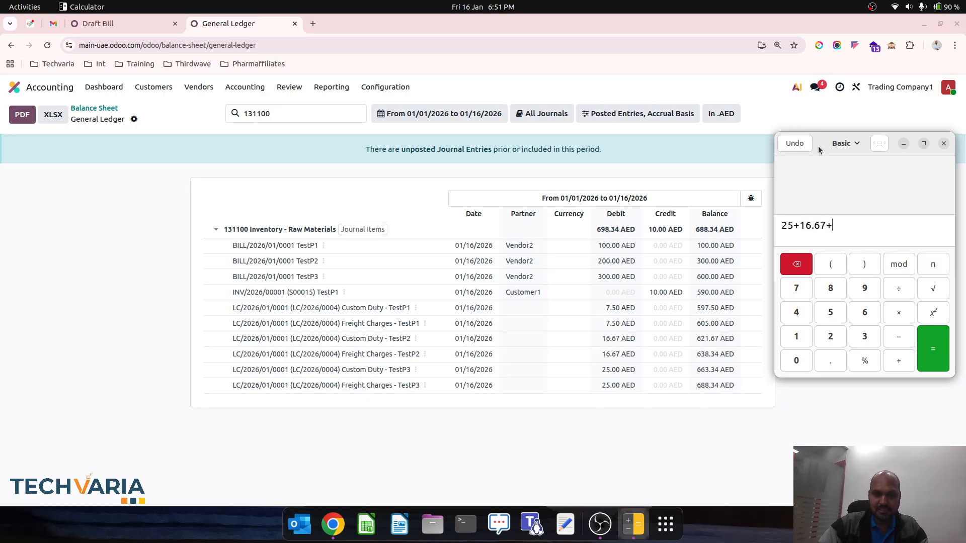
key(Return)
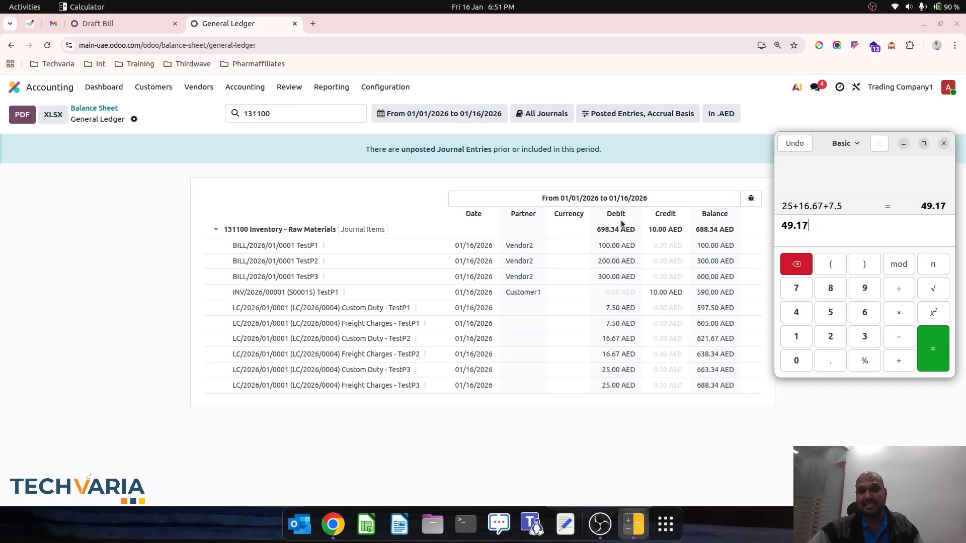
click(677, 156)
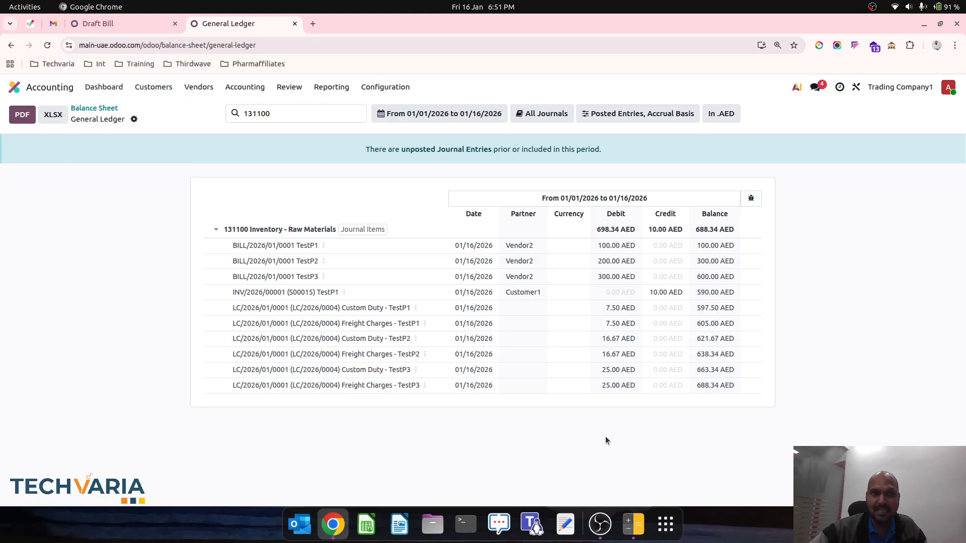
Step: Check the costs of products TestP1, TestP2 and TestP3 on their product forms and return to the general ledger
click(125, 31)
click(15, 88)
text(produ)
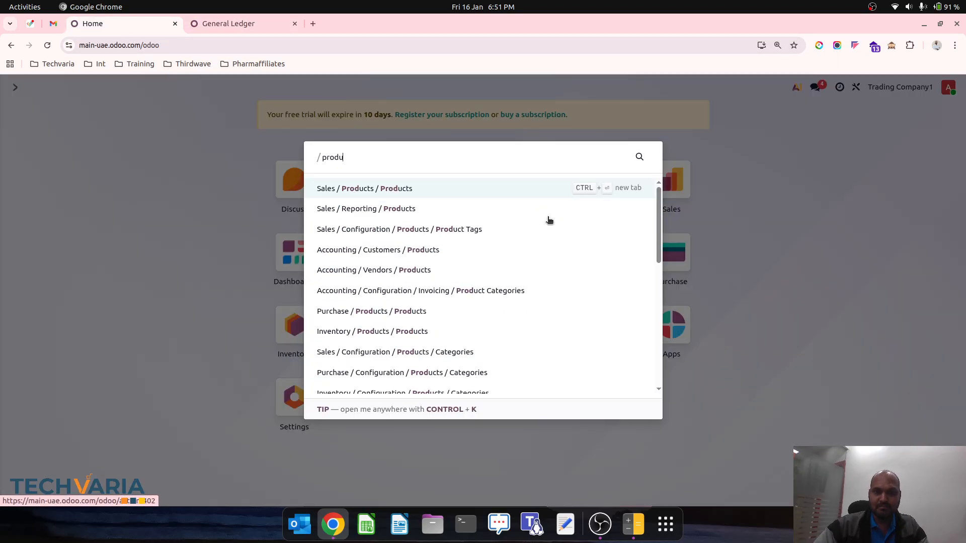
key(Return)
click(277, 209)
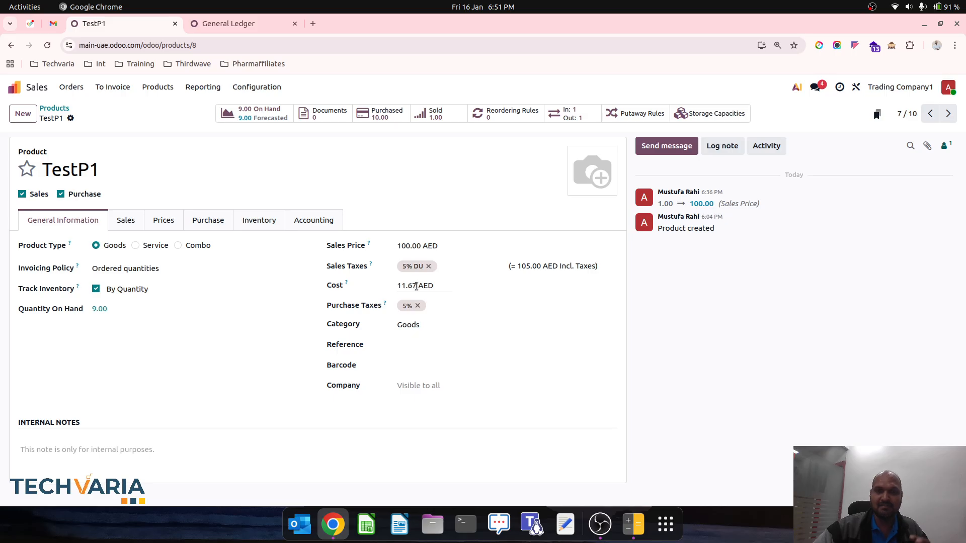
click(948, 113)
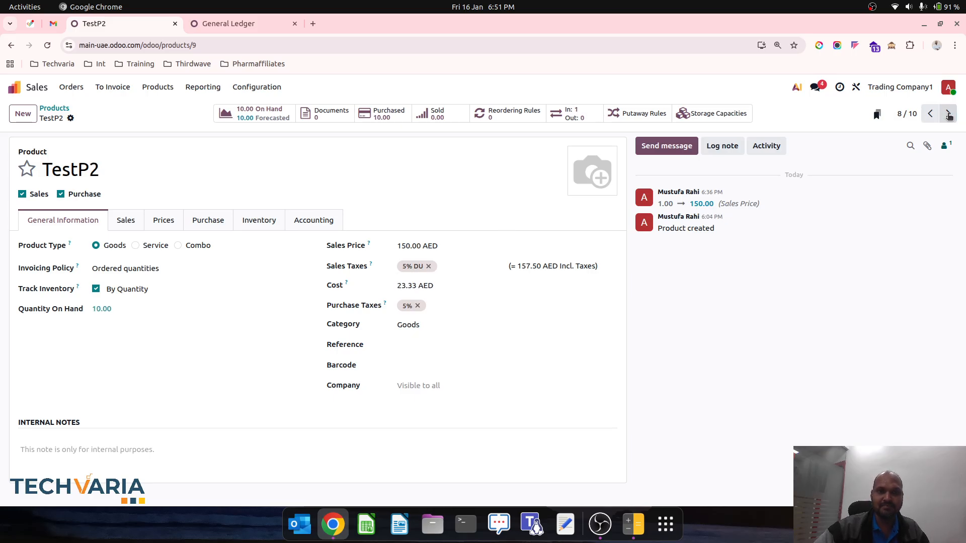
click(948, 114)
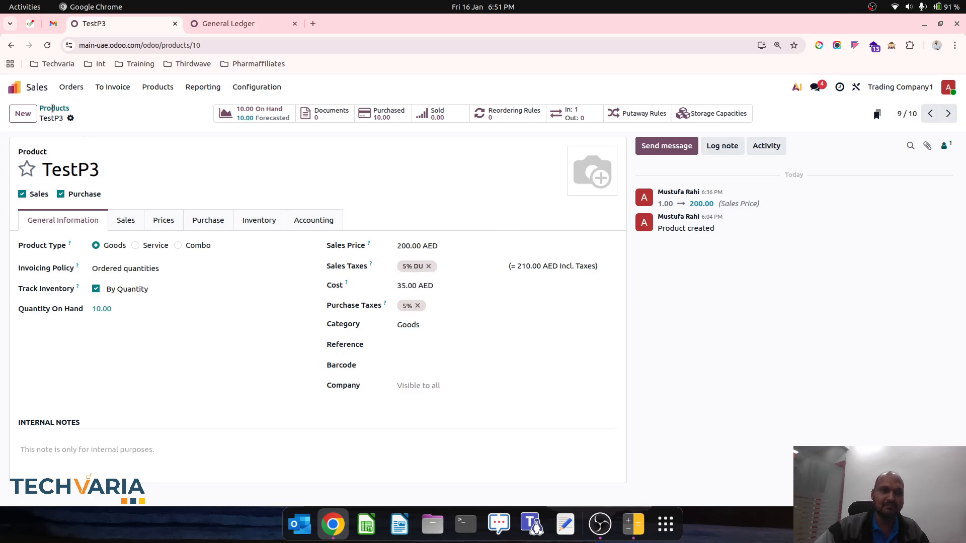
click(54, 109)
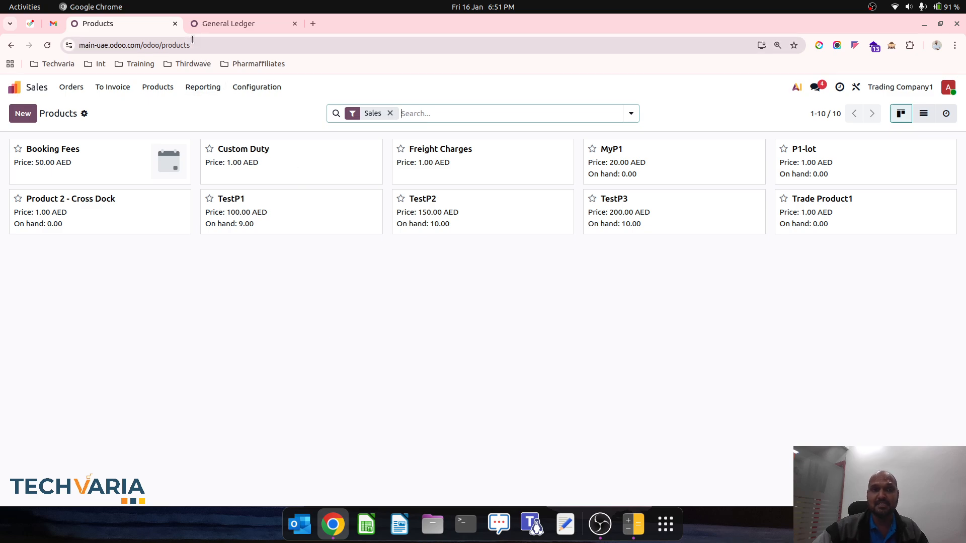
click(208, 25)
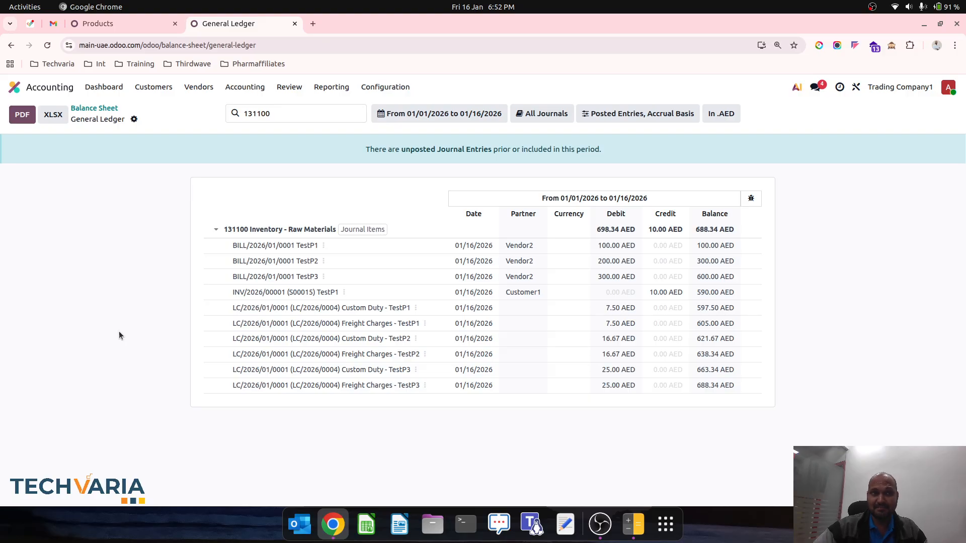
Step: Duplicate the existing TestP1 sales order for Customer1 and keep TestP1 as the product on its order line
click(120, 11)
click(132, 15)
click(133, 16)
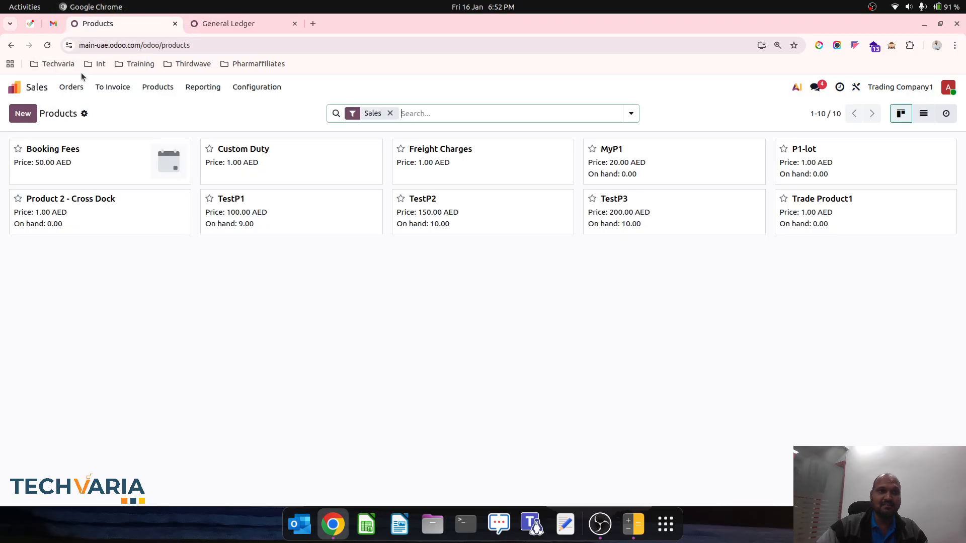
click(71, 87)
click(93, 108)
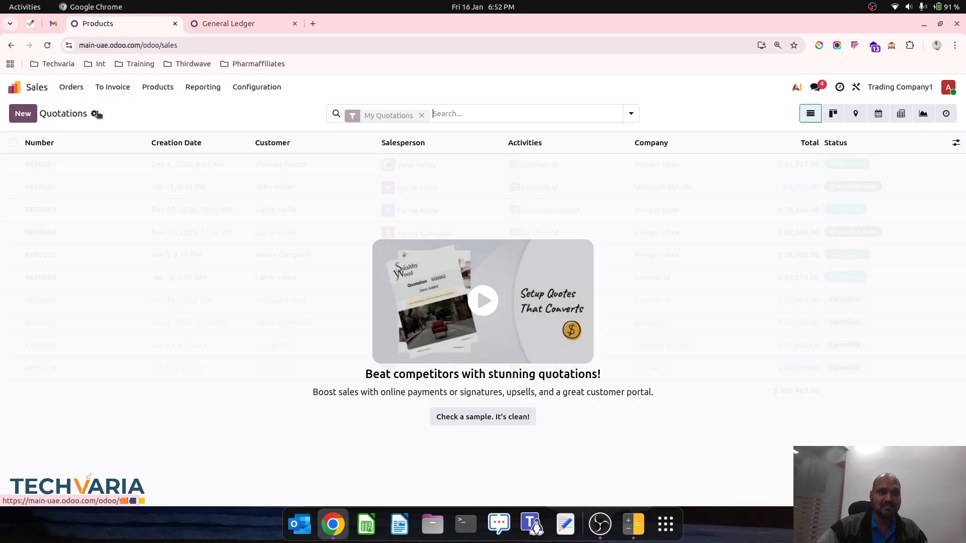
click(97, 167)
click(73, 119)
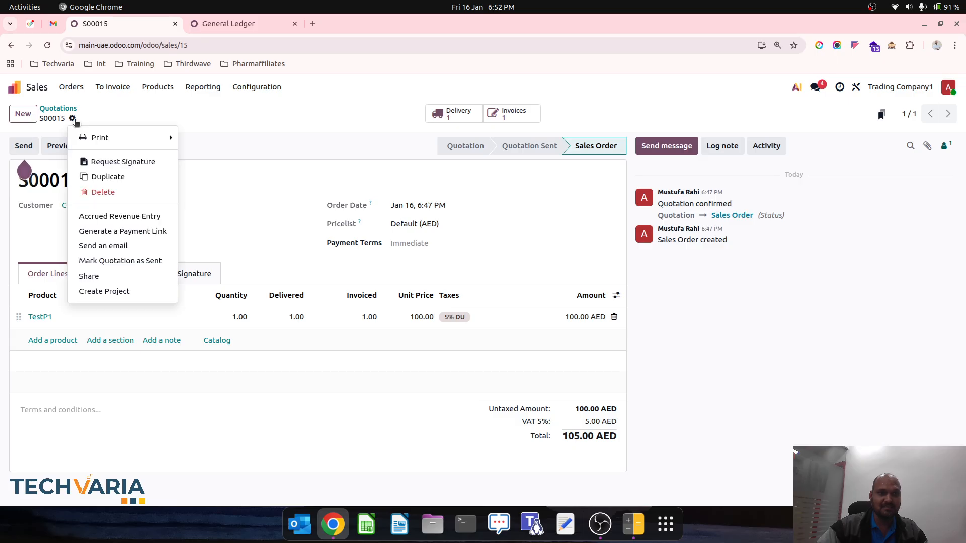
click(108, 176)
click(93, 337)
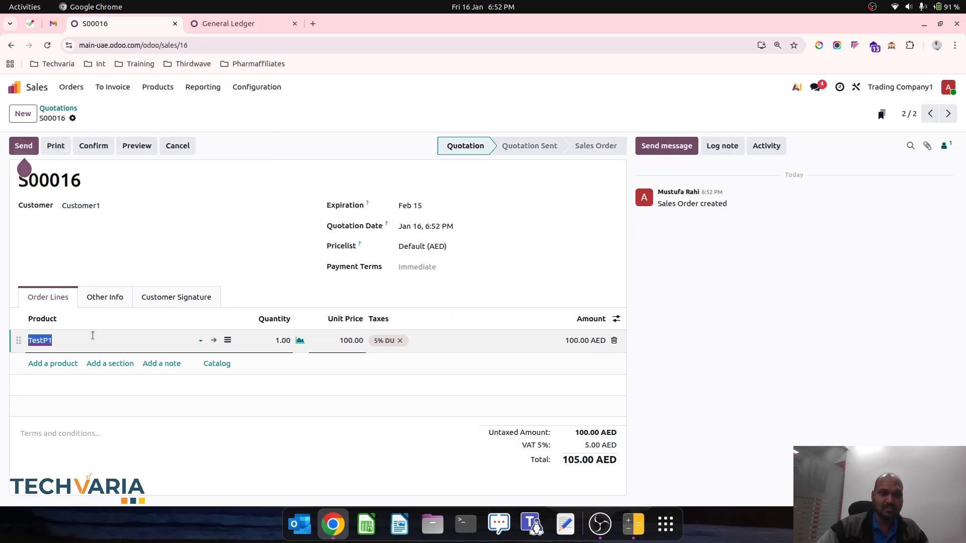
click(102, 340)
key(BackSpace)
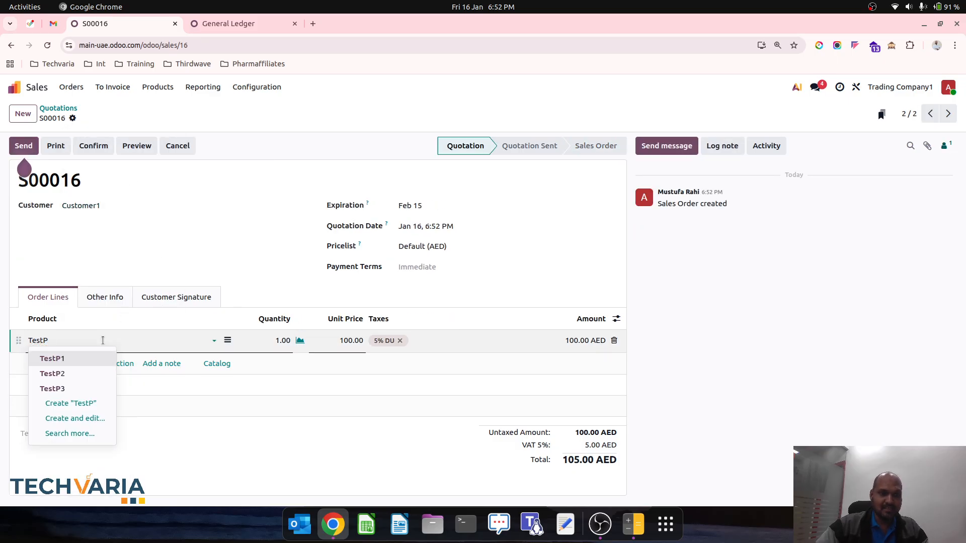
click(96, 358)
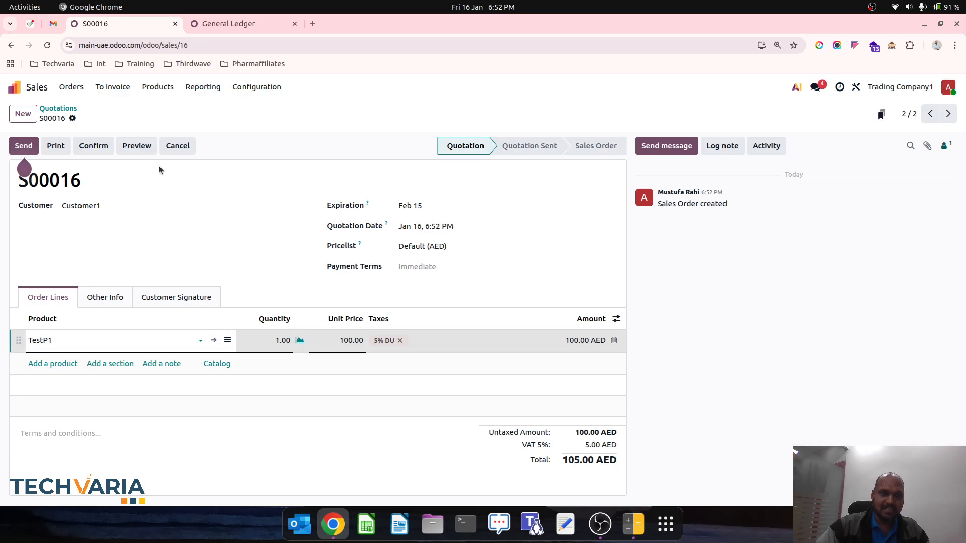
Step: Confirm the duplicated quotation and validate its delivery of one TestP1 unit
click(94, 146)
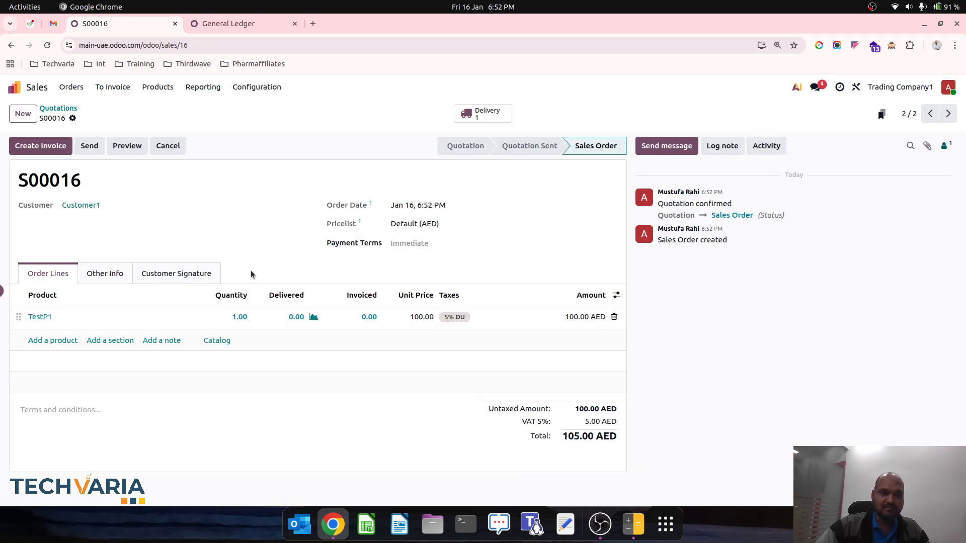
click(483, 113)
click(42, 146)
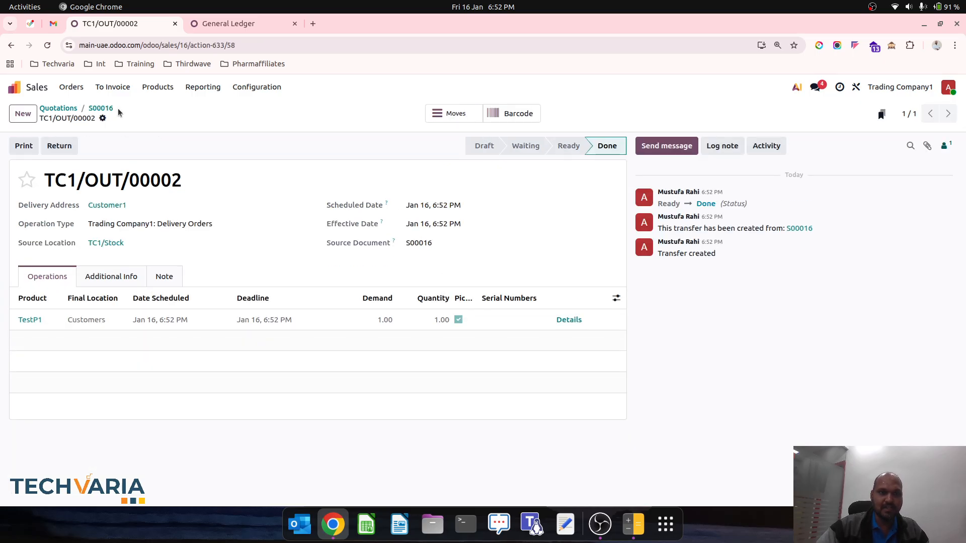
Step: Create a regular invoice from the new sales order and confirm it
click(101, 109)
click(40, 145)
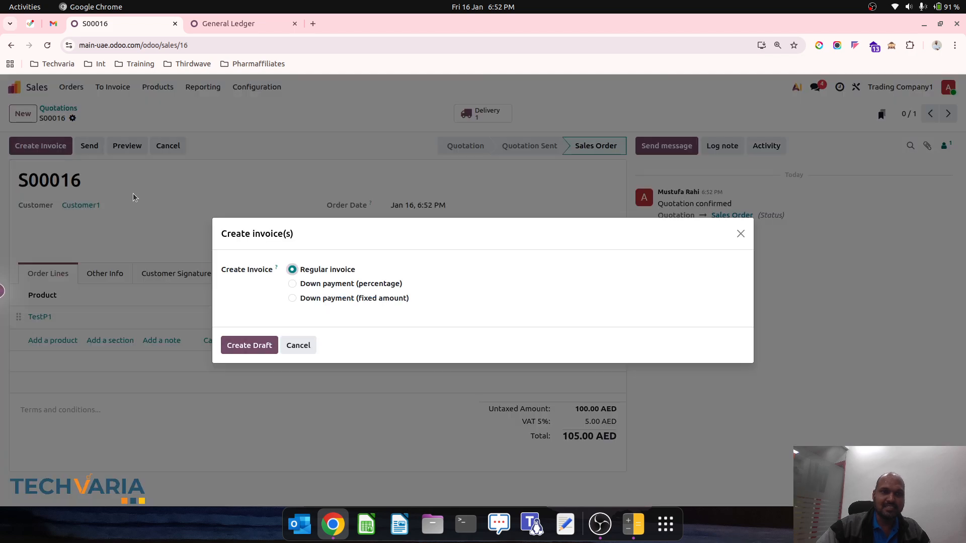
click(256, 345)
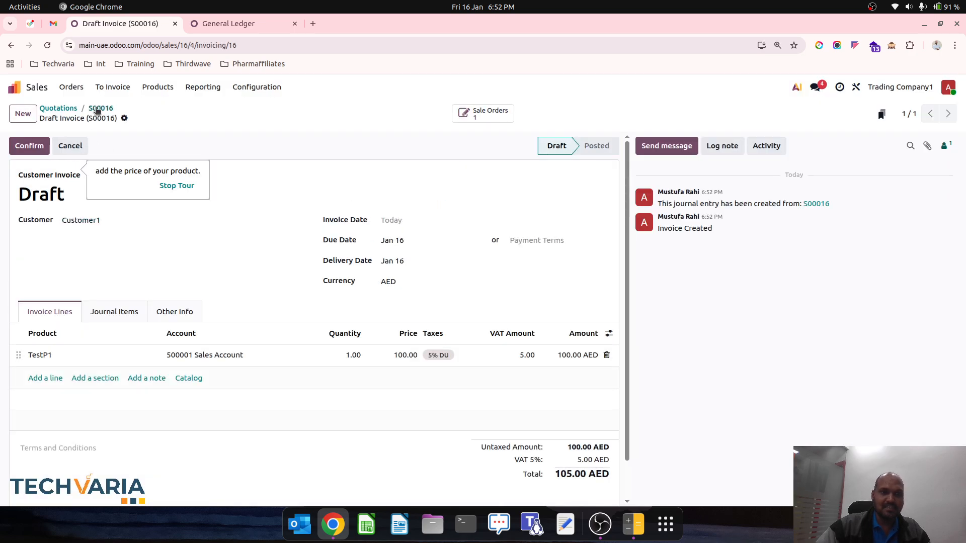
click(29, 146)
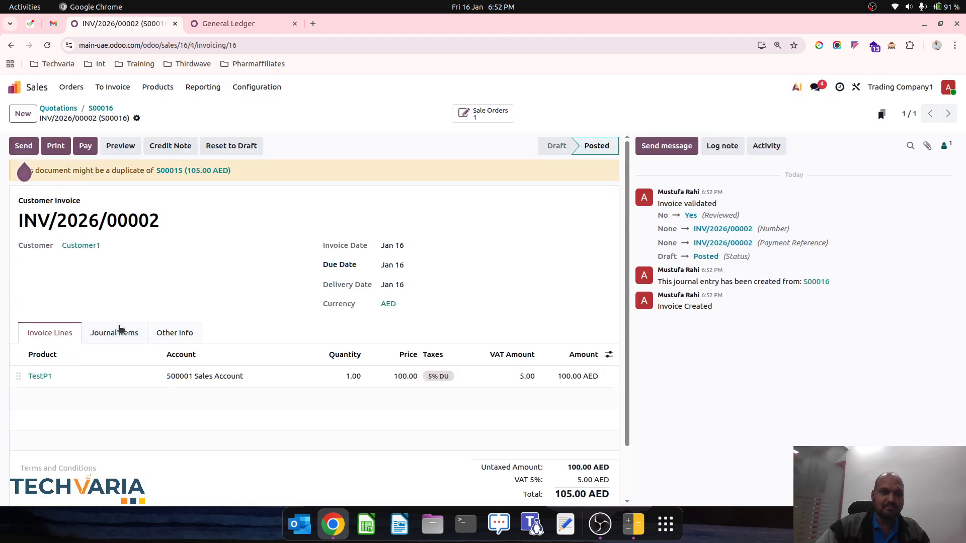
Step: Examine the new invoice's journal items and refresh the 131100 Inventory - Raw Materials general ledger
click(117, 332)
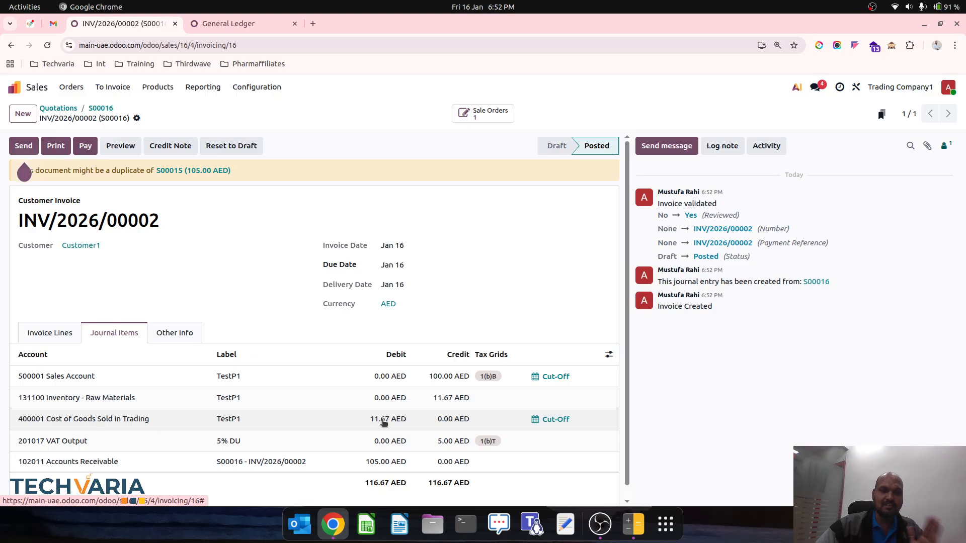
click(229, 24)
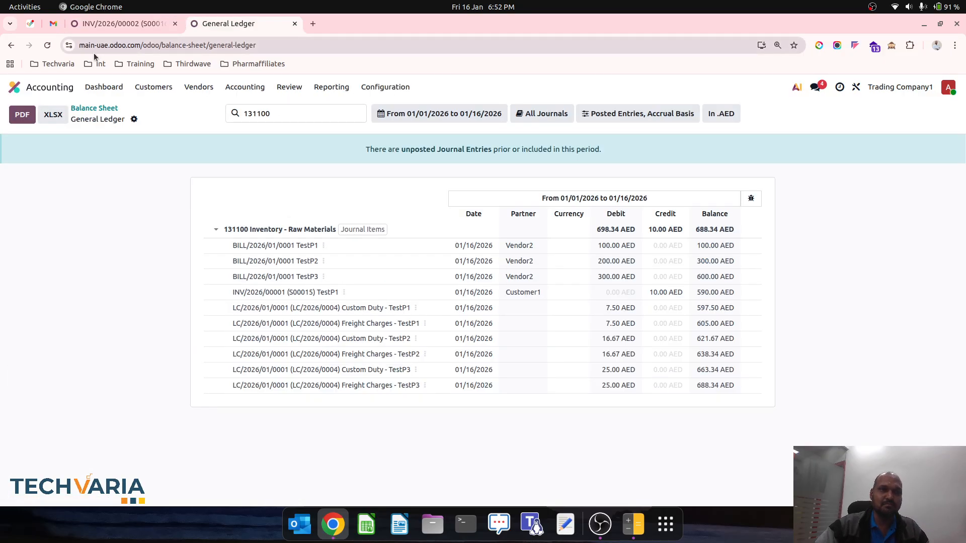
click(48, 45)
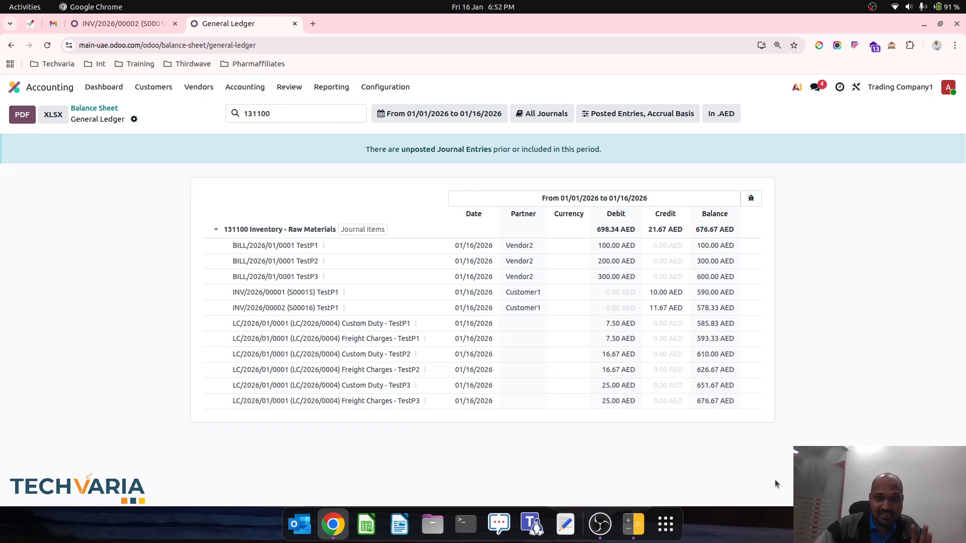
Step: Review the Inventory Valuation report and compare it with the inventory balance on the Balance Sheet
click(341, 89)
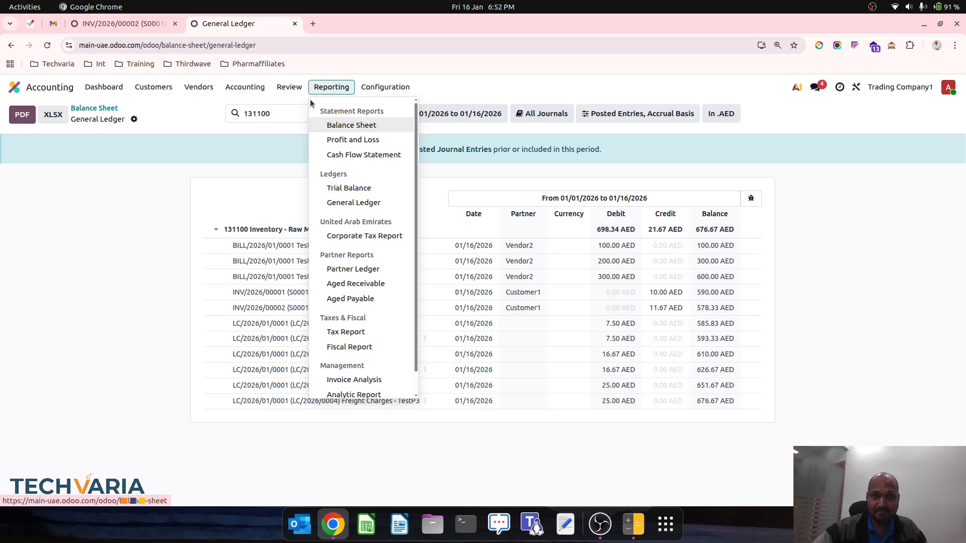
click(290, 87)
click(331, 220)
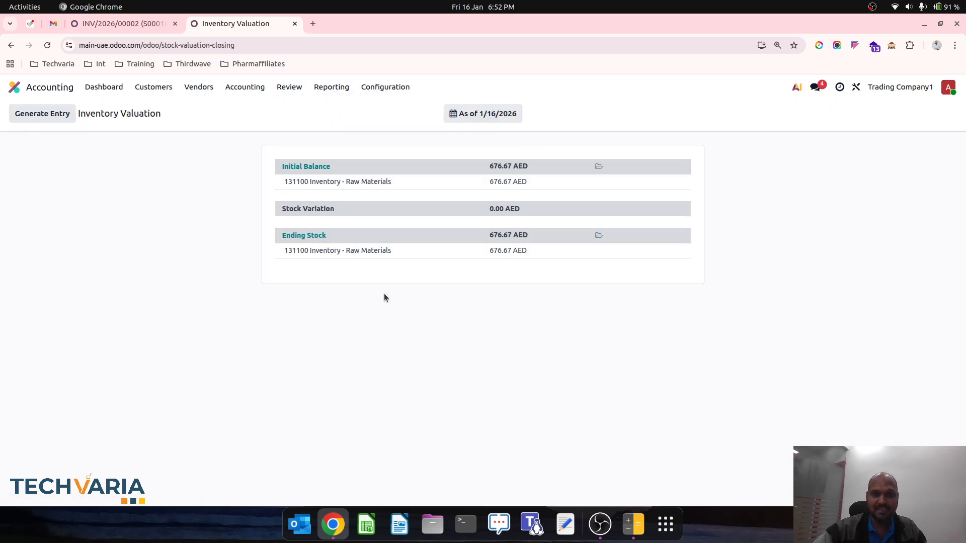
click(328, 89)
click(350, 126)
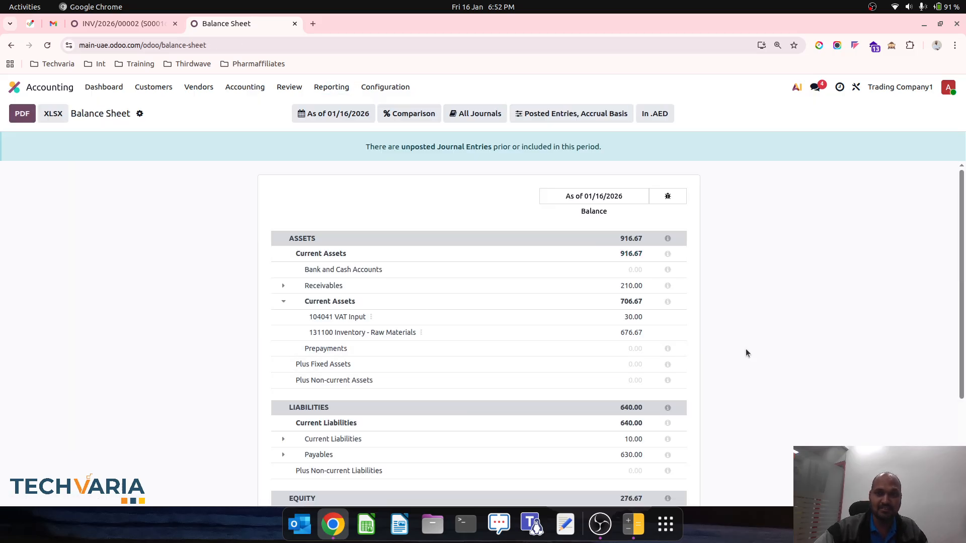
Step: Switch to the Inventory app and open the posted landed cost LC/2026/0004
click(45, 88)
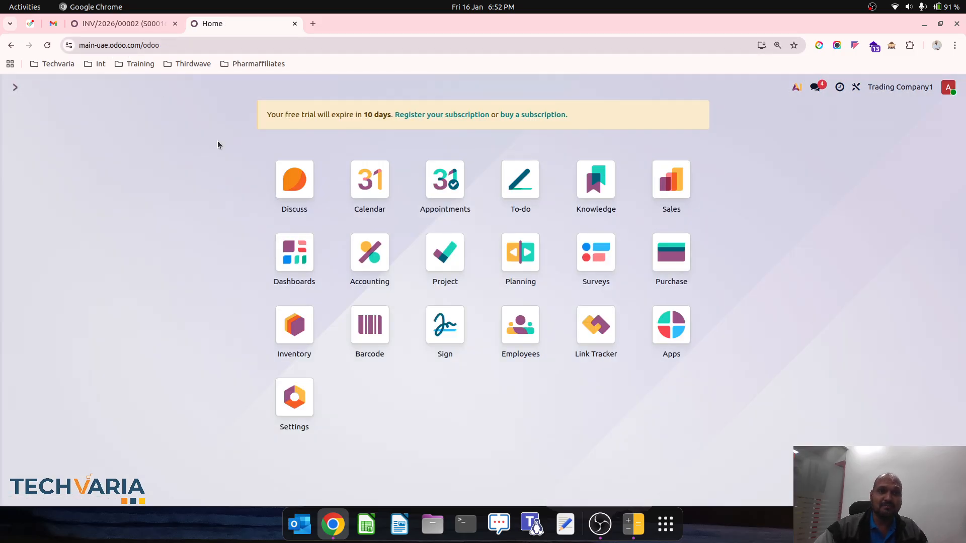
click(370, 252)
click(68, 87)
text(inve)
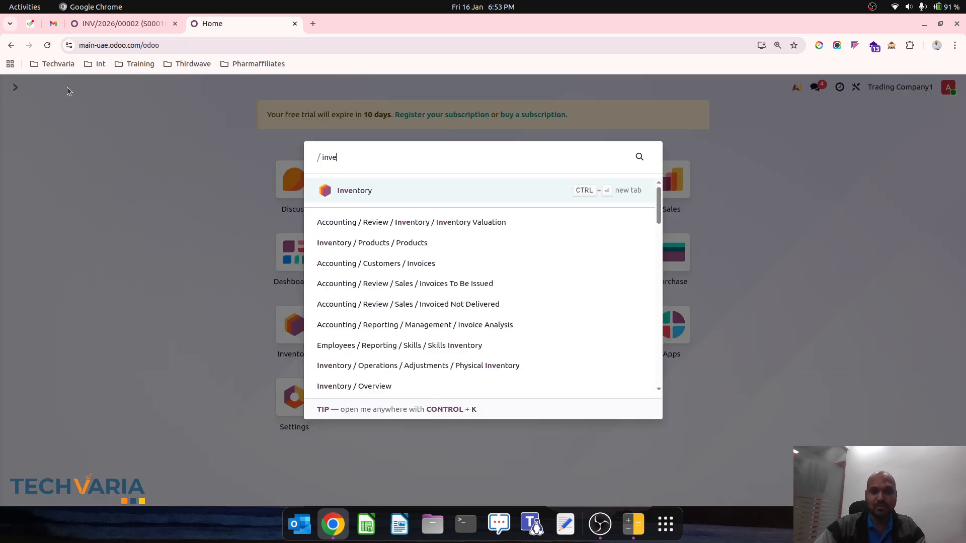
key(Return)
click(143, 87)
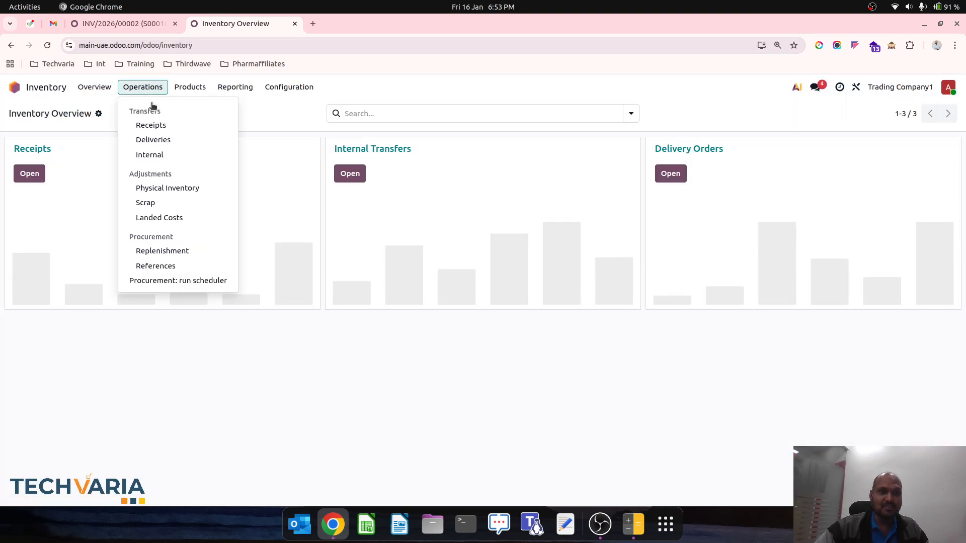
click(188, 220)
click(207, 168)
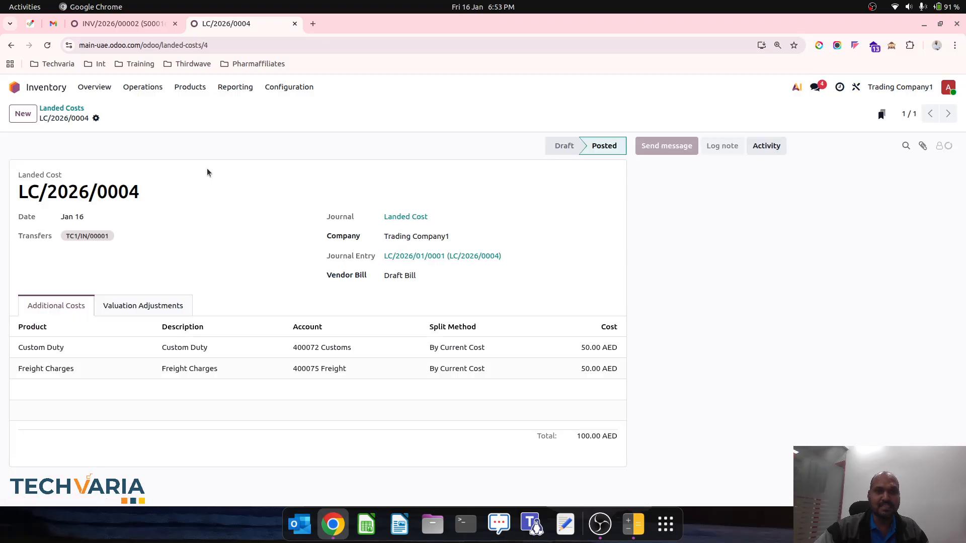
Step: Compare the additional costs of LC/2026/0004 with its valuation adjustments per product
click(129, 308)
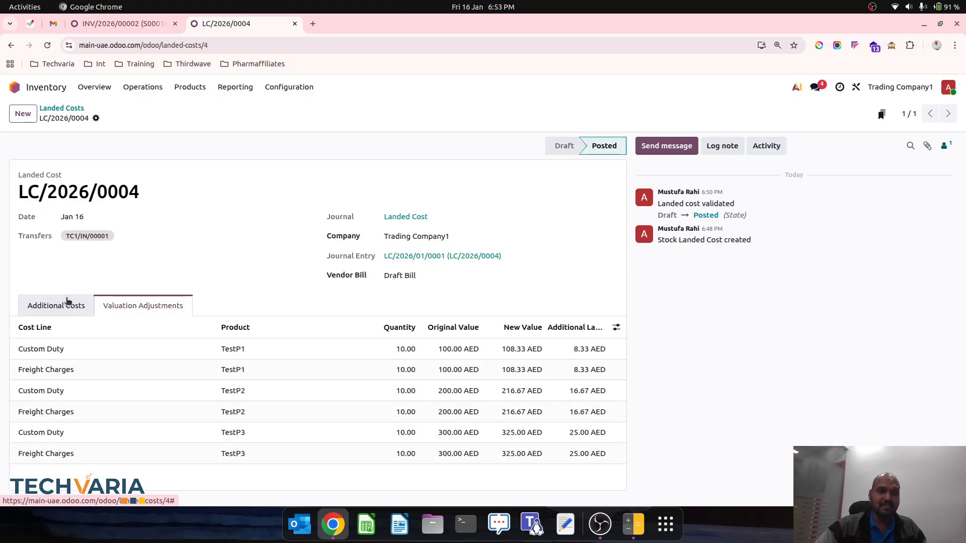
click(66, 303)
click(133, 307)
click(55, 308)
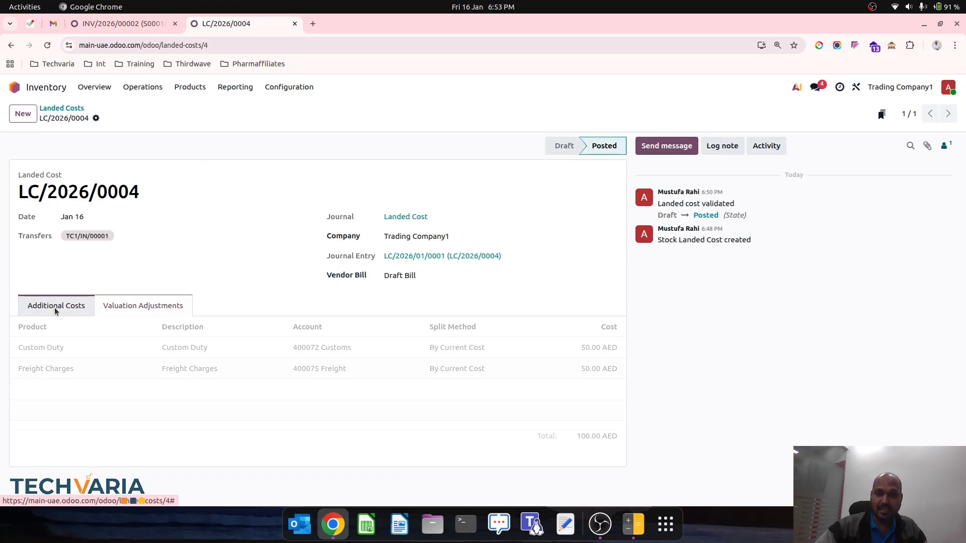
click(106, 312)
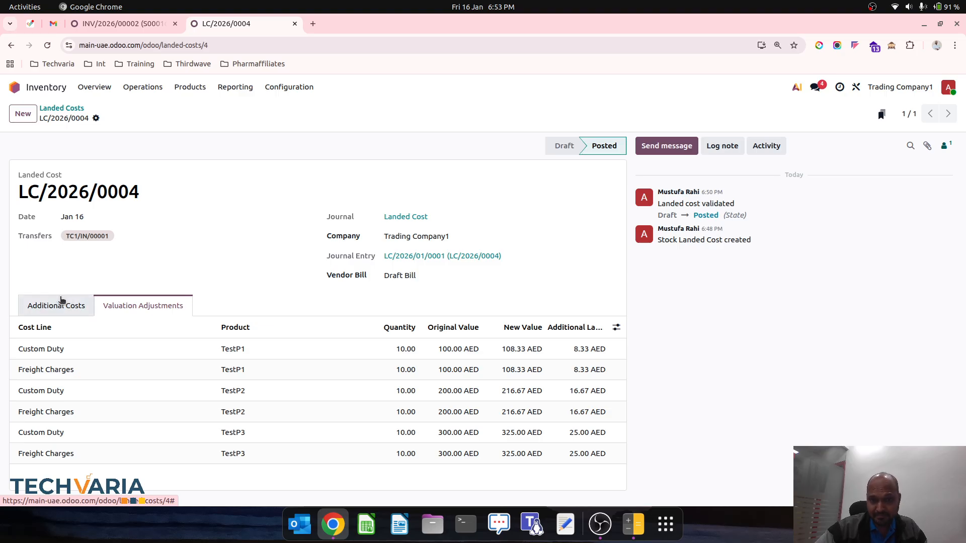
click(61, 301)
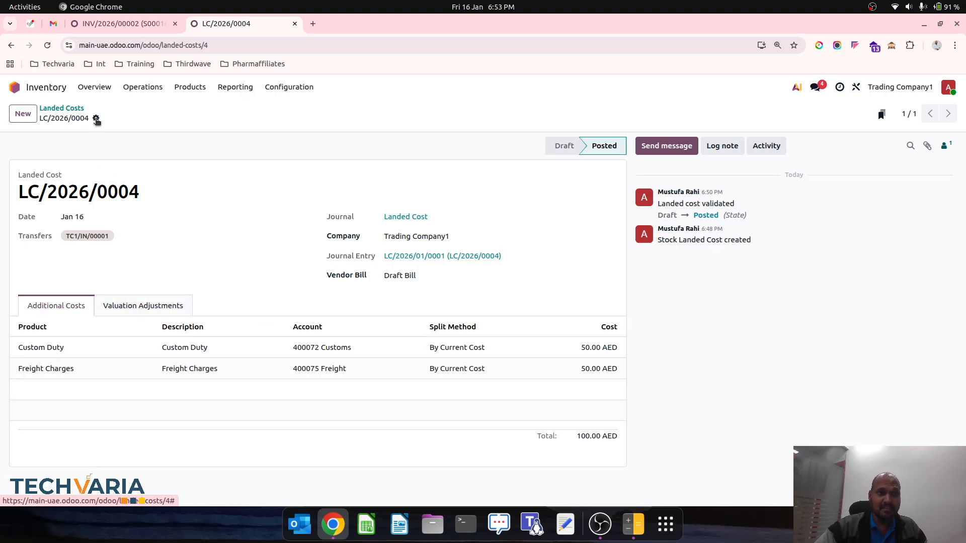
Step: Duplicate the landed cost and set both the Custom Duty and Freight Charges costs to -50.00 AED
click(96, 119)
click(168, 154)
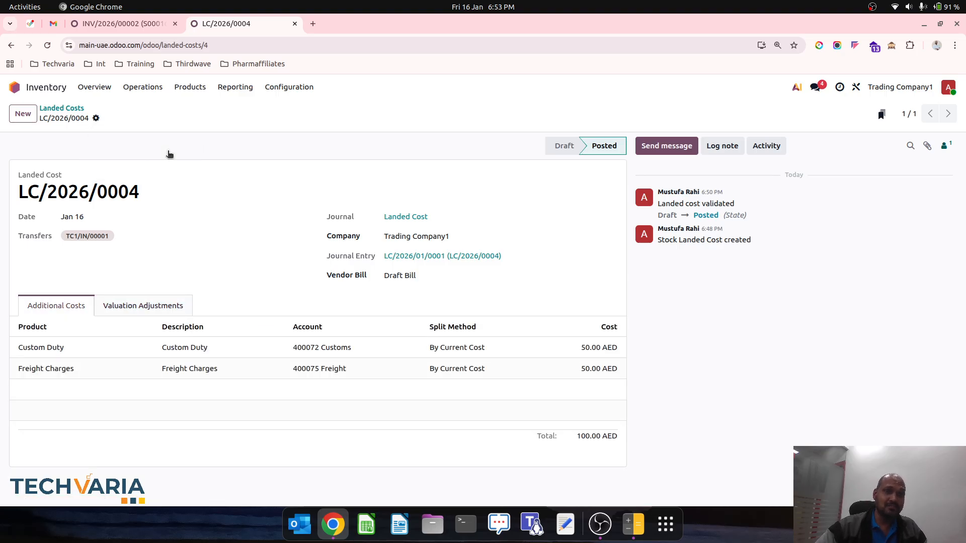
click(569, 331)
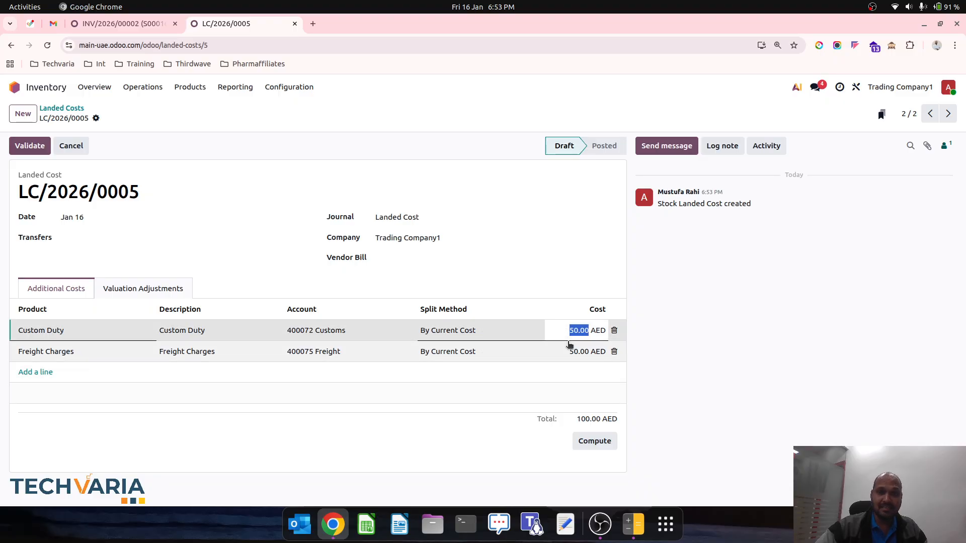
click(565, 333)
text(-)
click(569, 351)
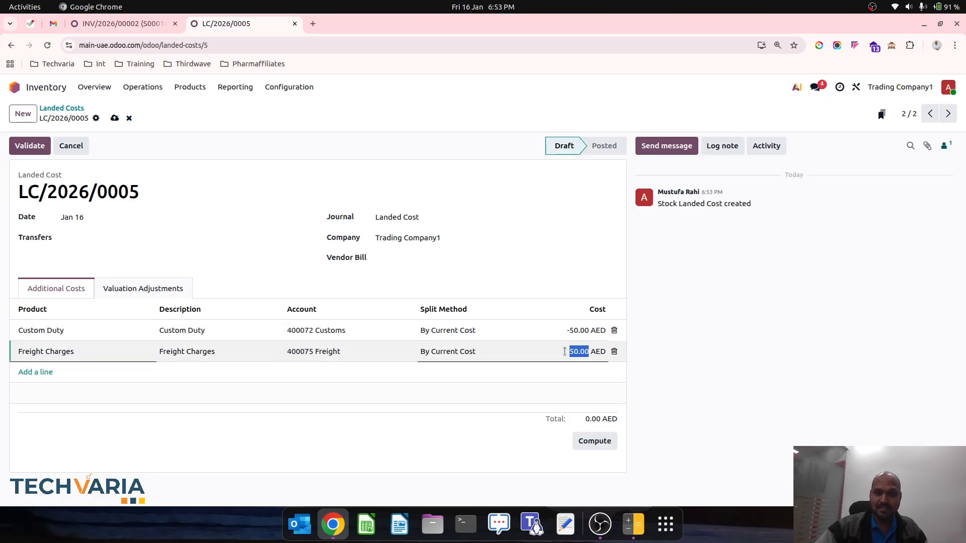
click(565, 351)
text(-)
click(576, 285)
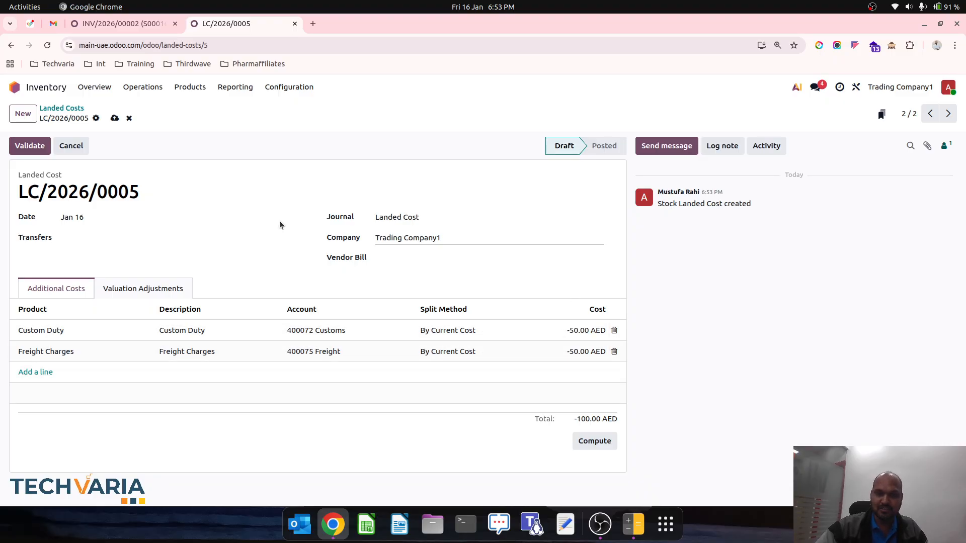
Step: Assign transfer TC1/IN/00001 to the negative landed cost and compute its valuation adjustments
click(596, 449)
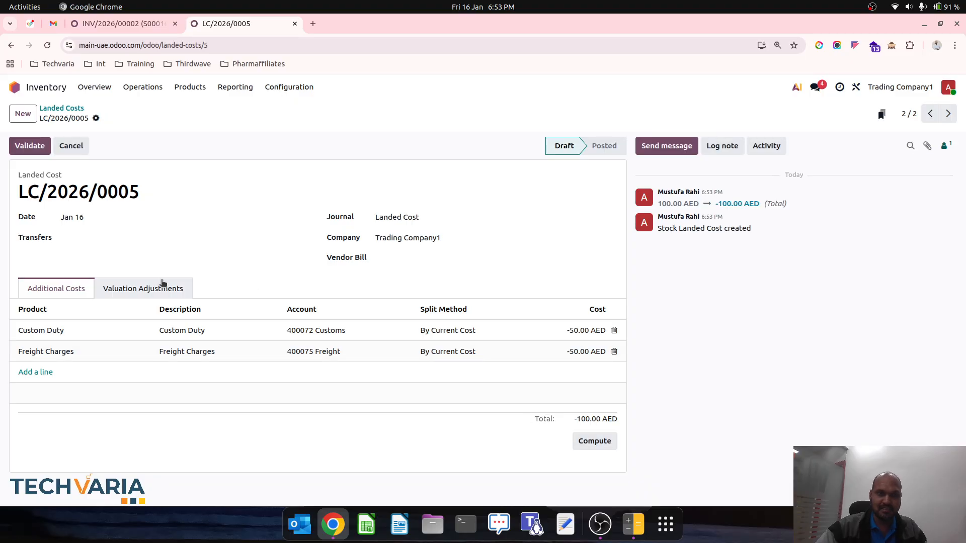
click(162, 283)
click(68, 288)
click(81, 238)
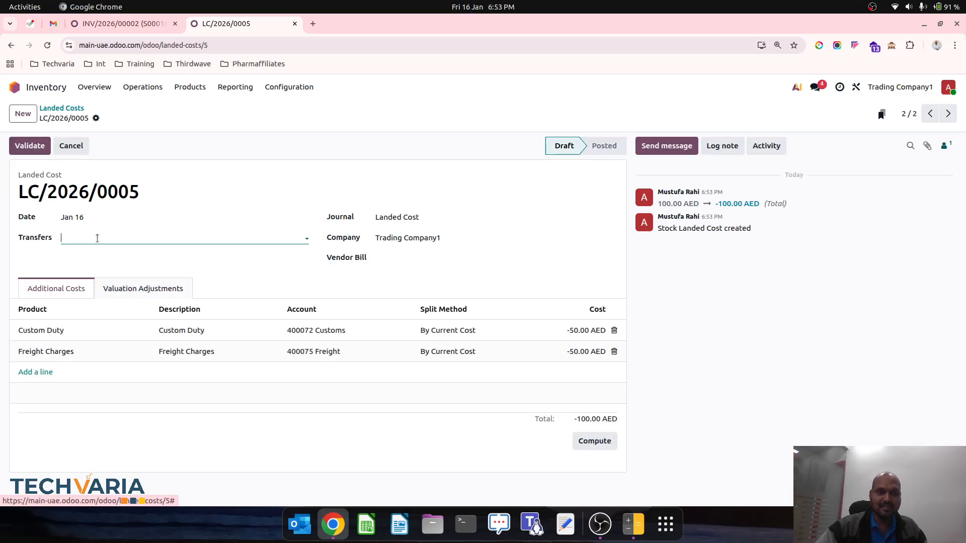
click(96, 254)
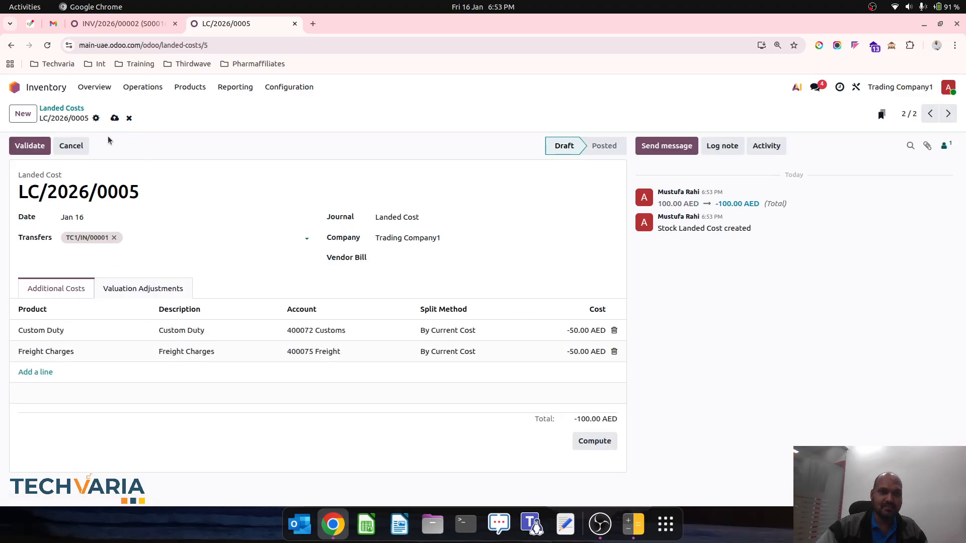
click(586, 443)
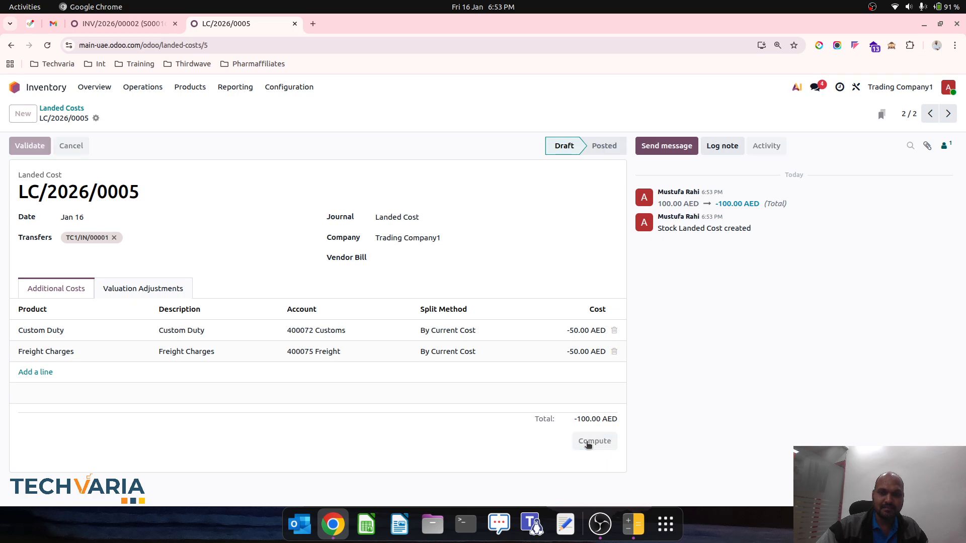
click(172, 295)
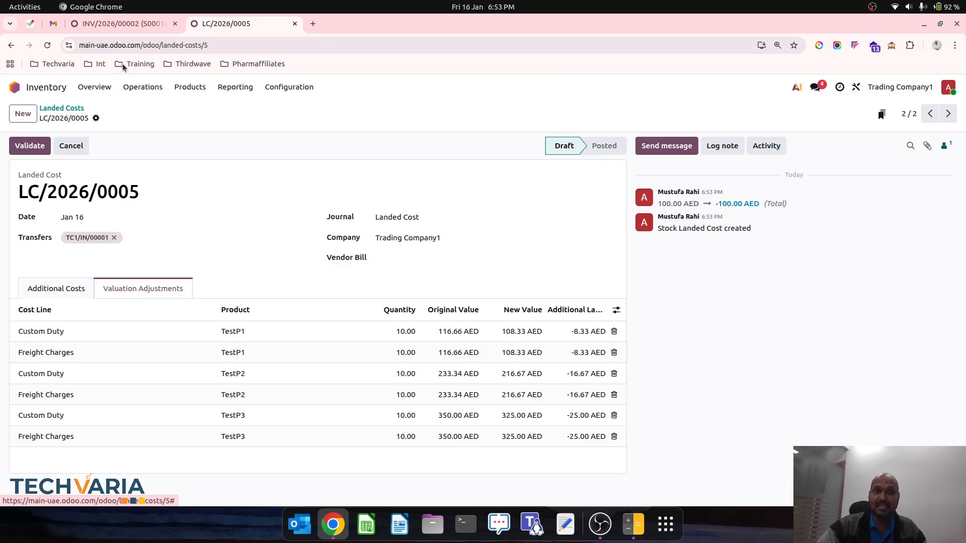
Step: Open the TestP1 product from the Sales product list to check its cost before the reversal
click(120, 24)
click(157, 88)
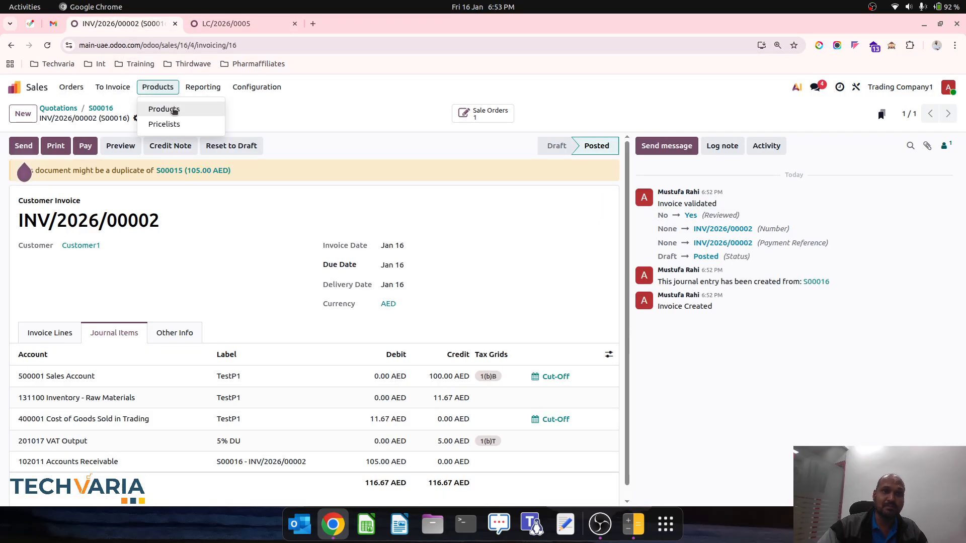
click(173, 109)
click(273, 209)
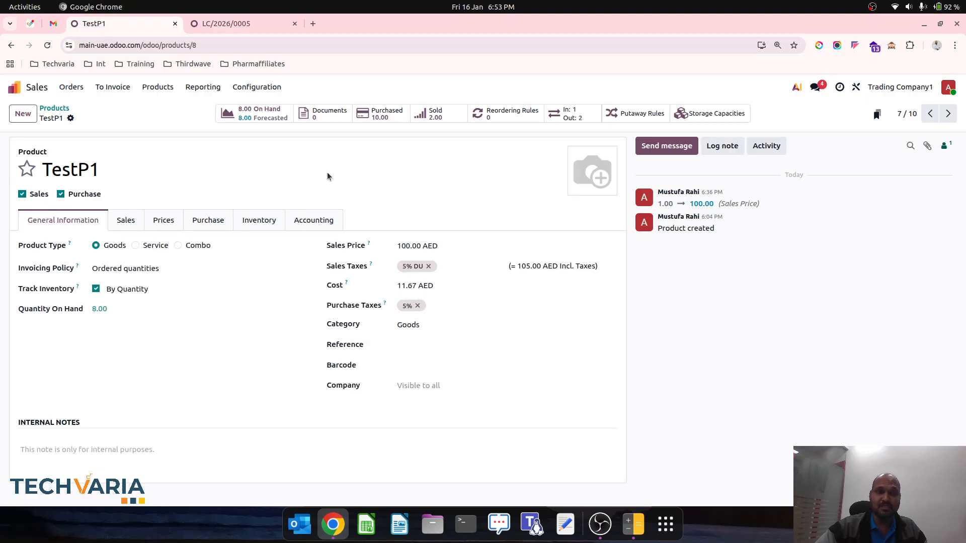
Step: Validate the negative landed cost and reload the TestP1 product to check its updated cost
click(244, 24)
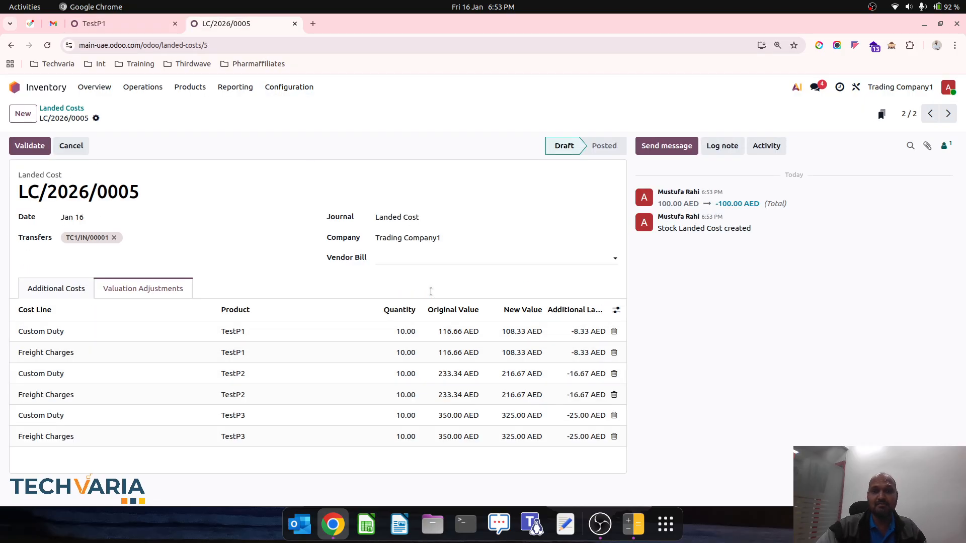
click(29, 146)
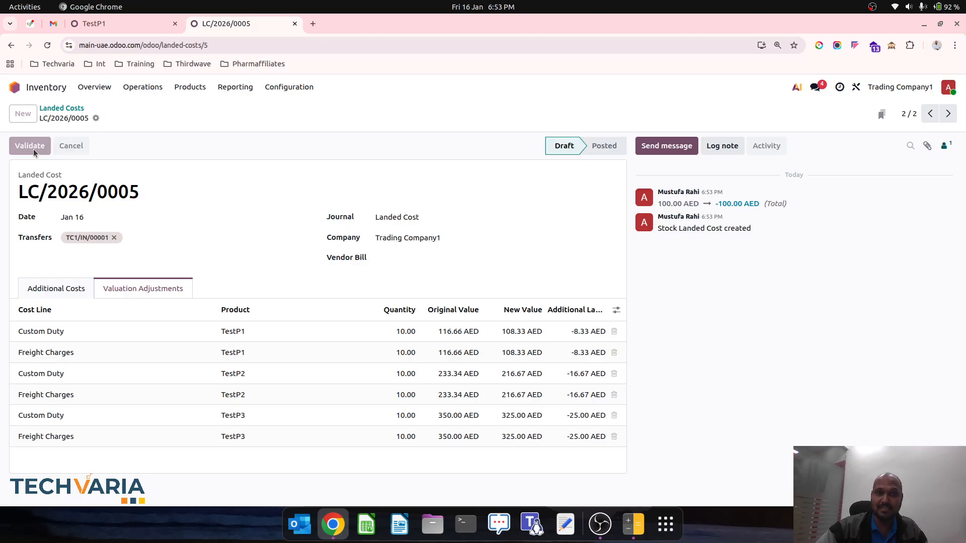
click(127, 25)
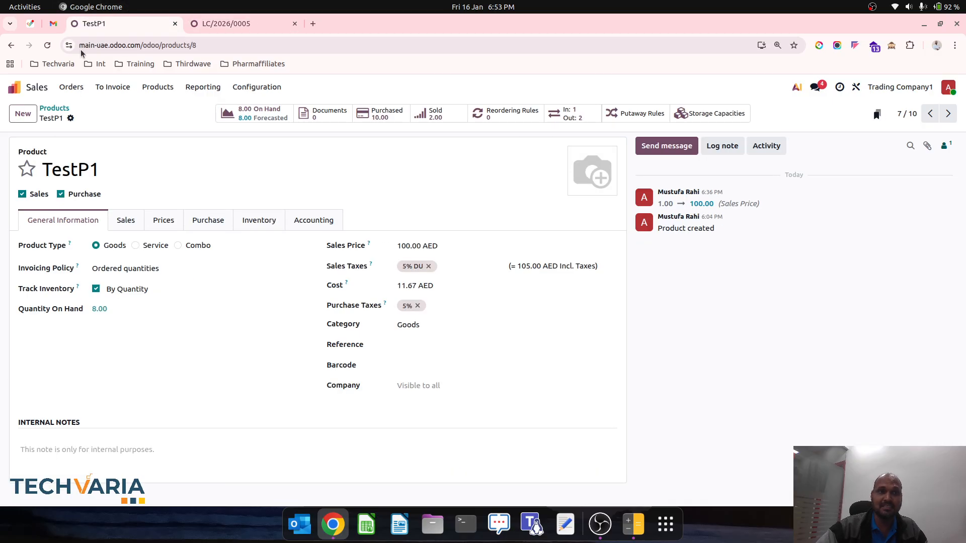
click(48, 45)
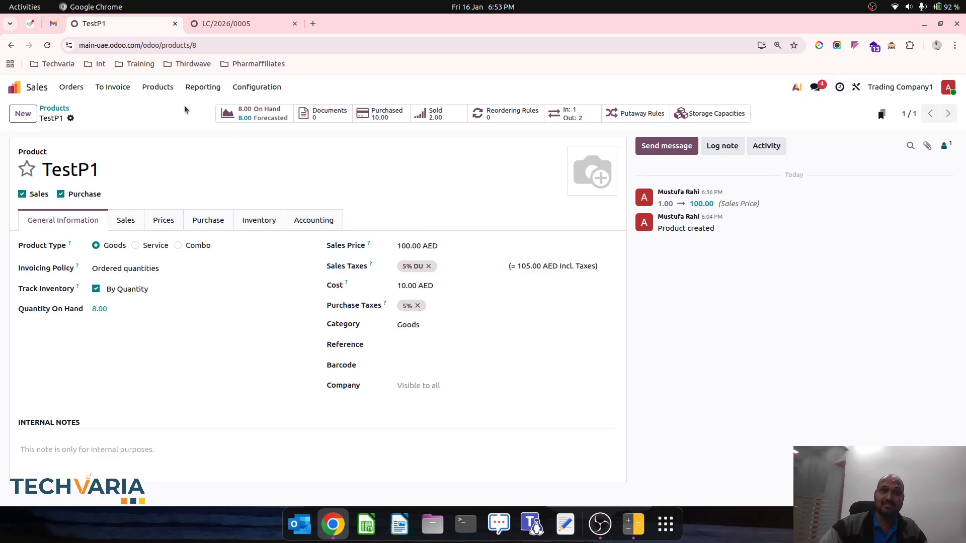
Step: Open the Balance Sheet in Accounting and examine the general ledger of 131100 Inventory - Raw Materials
key(ctrl+Tab)
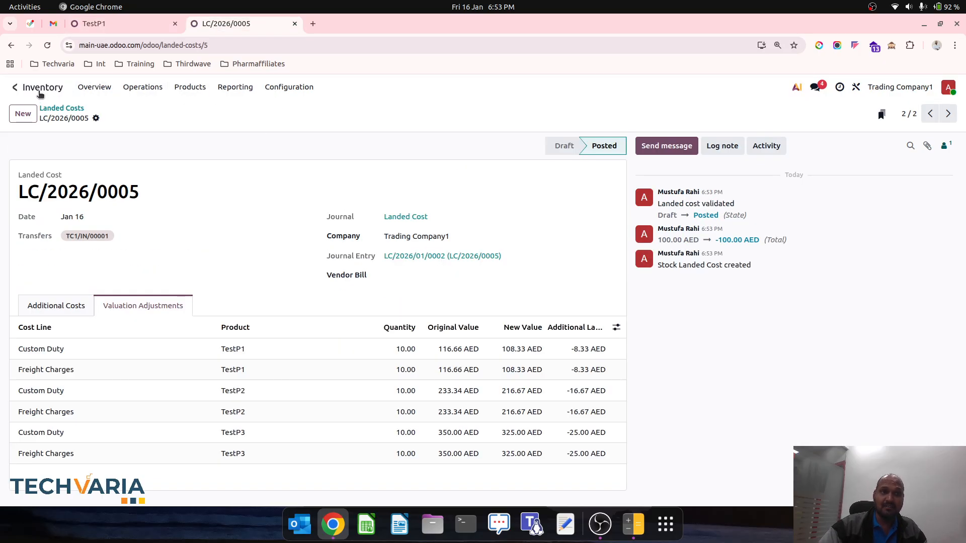
click(40, 94)
click(366, 250)
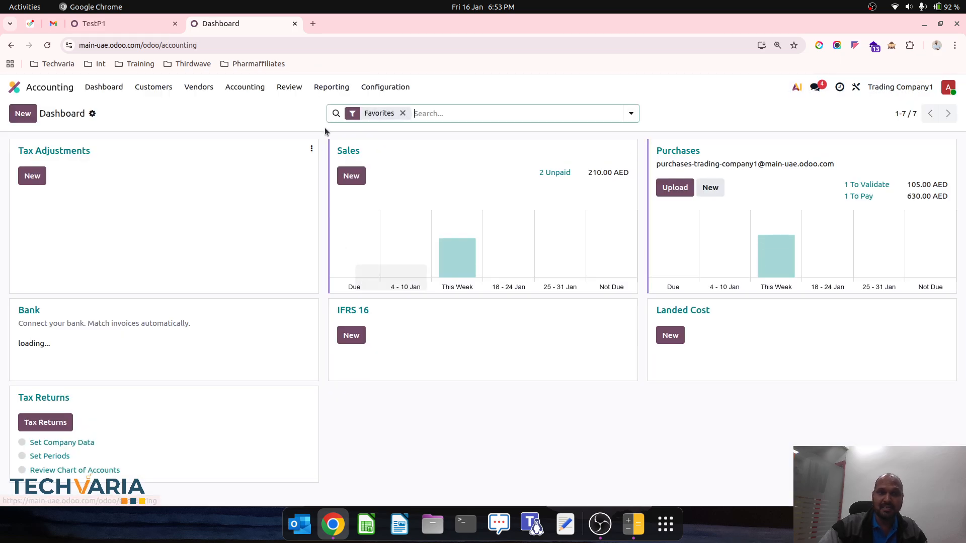
click(332, 87)
click(355, 124)
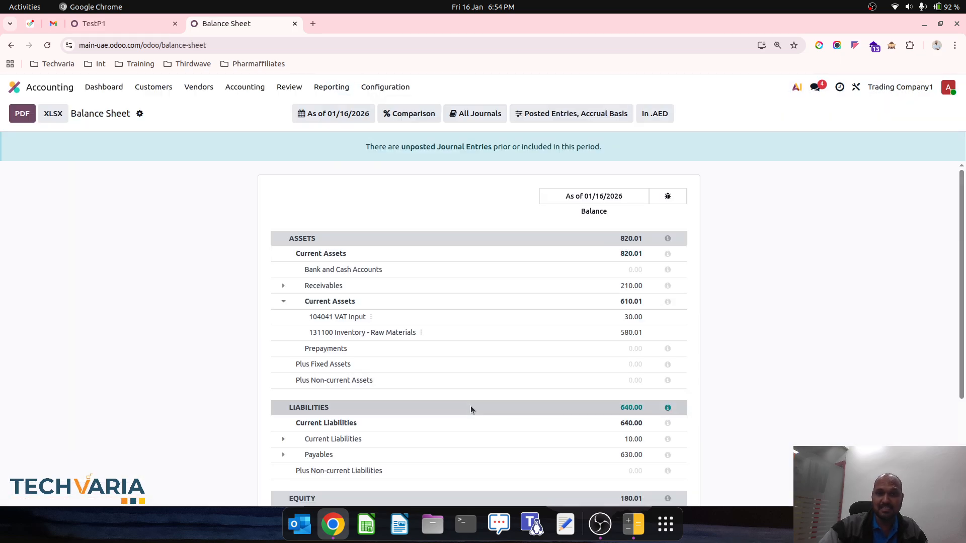
click(422, 333)
click(443, 343)
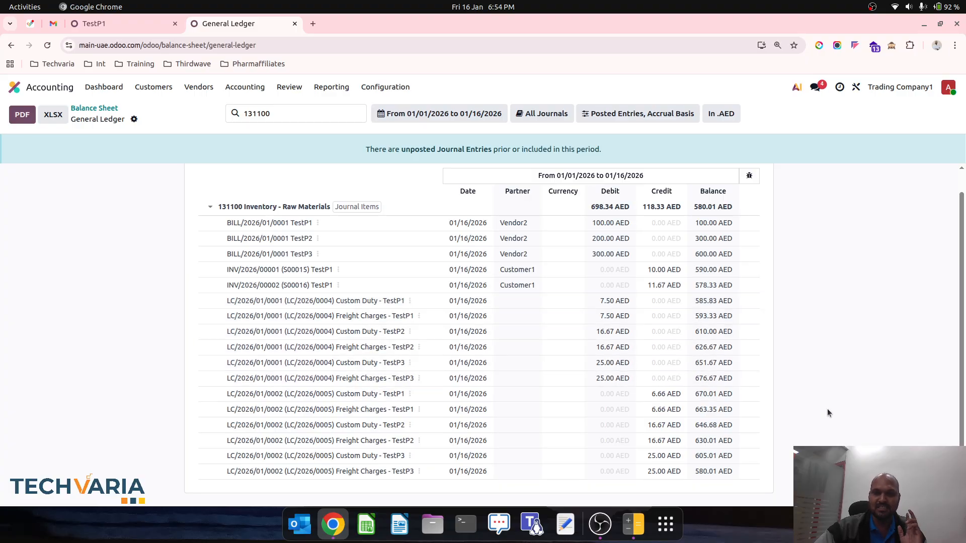
Step: Open the Profit and Loss report and examine the general ledger of the 400072 Customs account
click(331, 87)
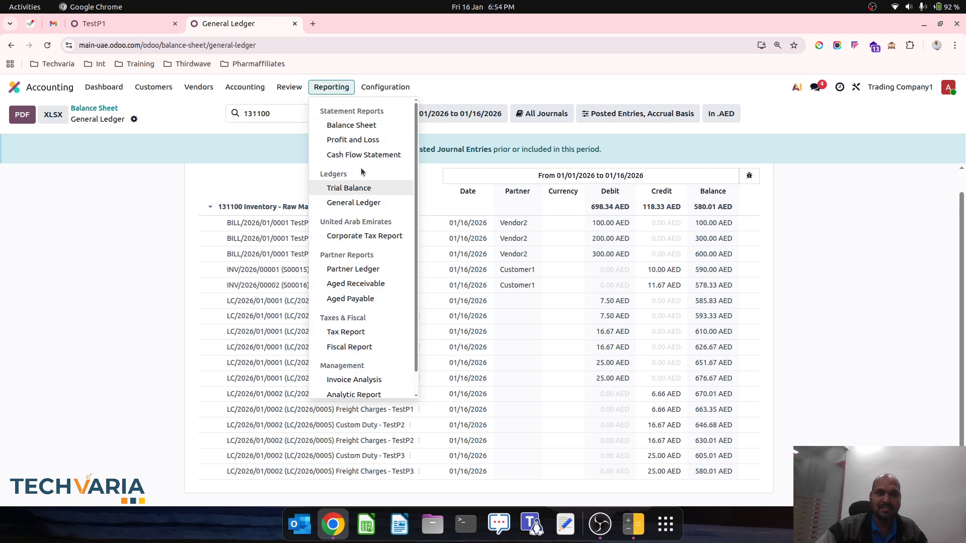
click(354, 141)
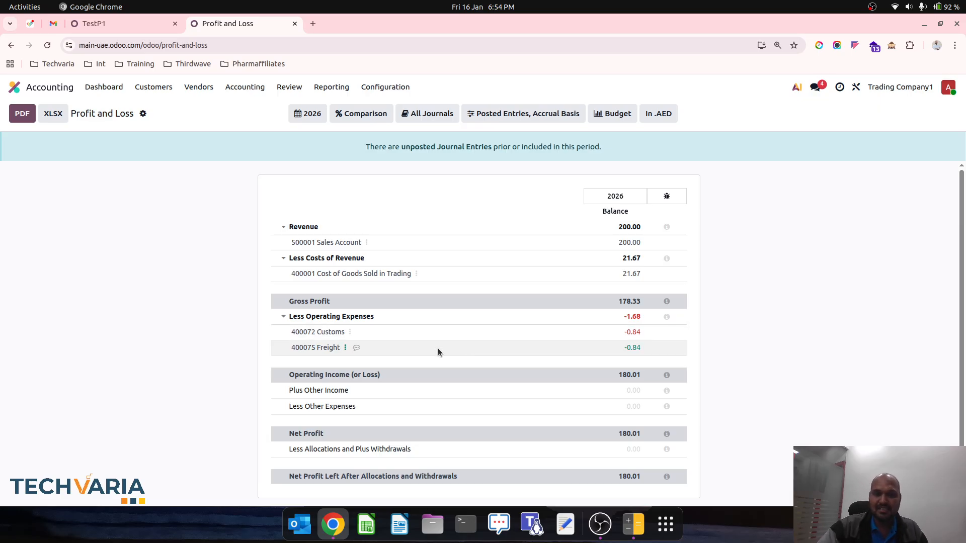
click(350, 332)
click(381, 341)
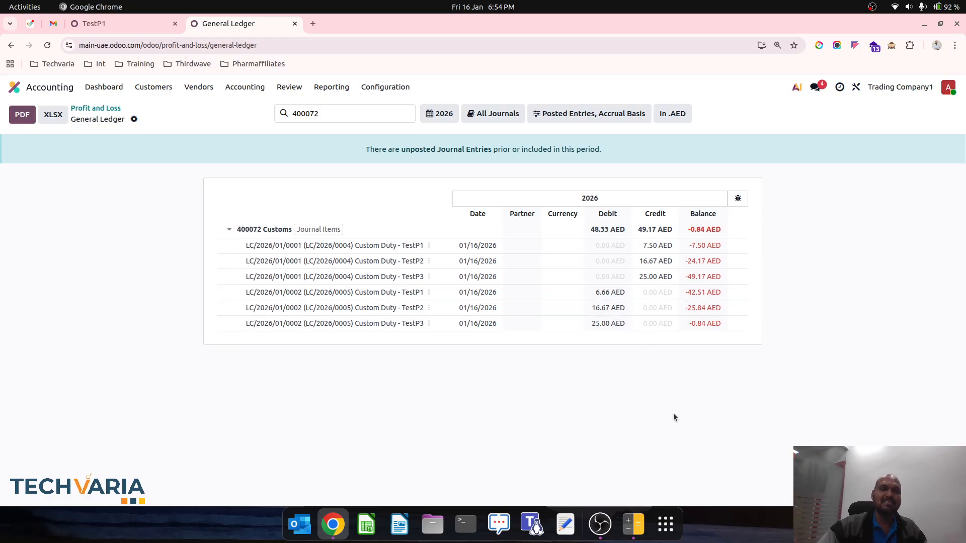
Step: Return to the Profit and Loss report and review the inventory balance on the Balance Sheet again
click(93, 108)
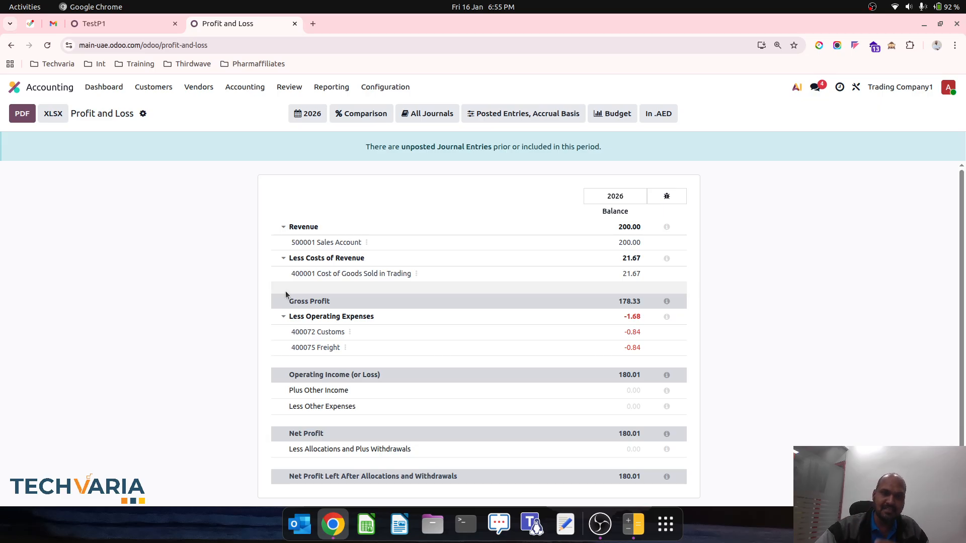
click(331, 87)
click(355, 126)
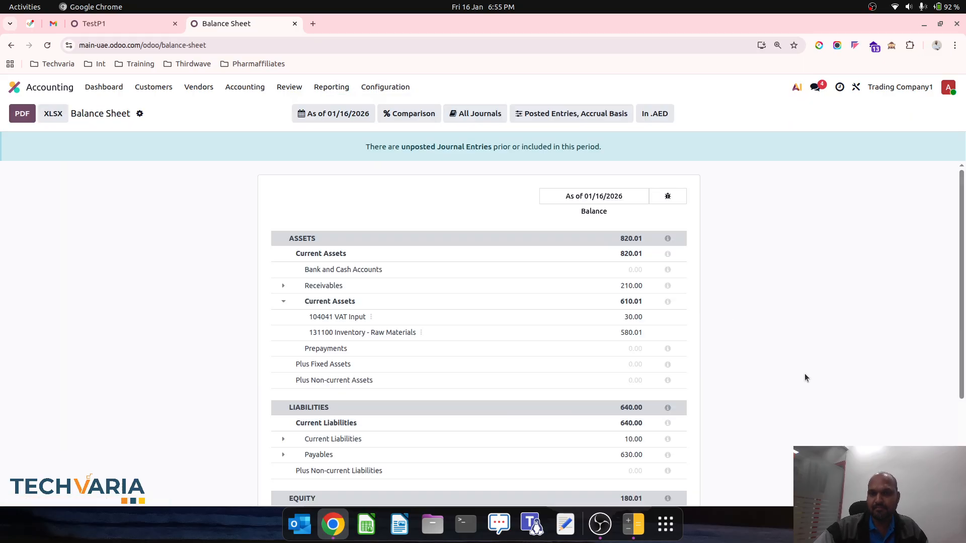
scroll(814, 392, down, 3)
scroll(813, 392, up, 3)
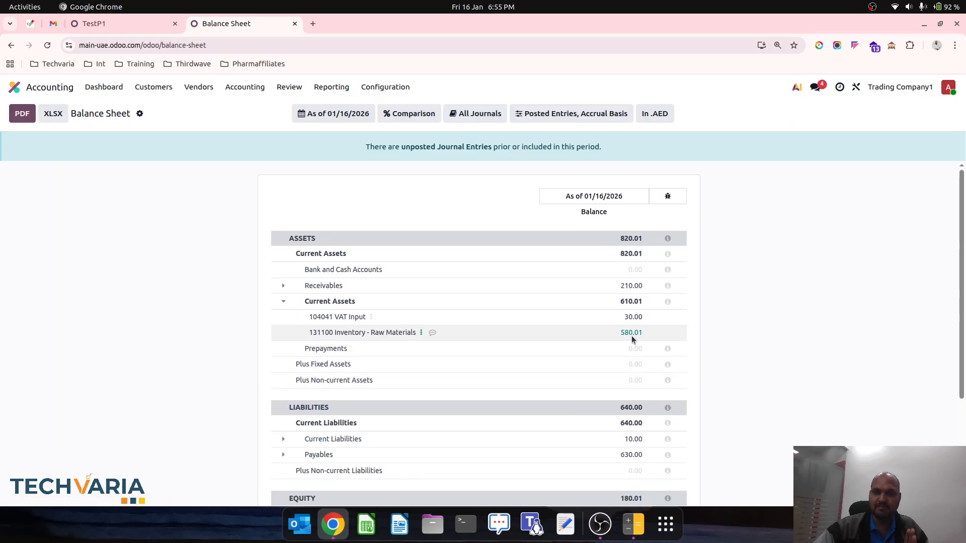